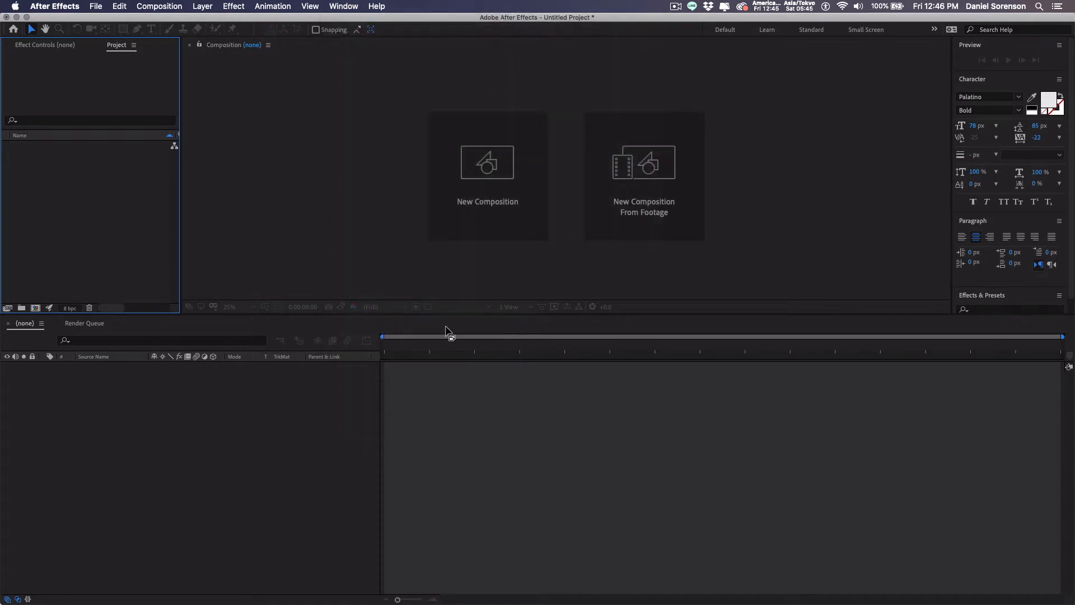
Step: Create a new composition named "Type Basics" with the HDTV 1080 29.97 preset
{"action": "key", "text": "super+alt+0"}
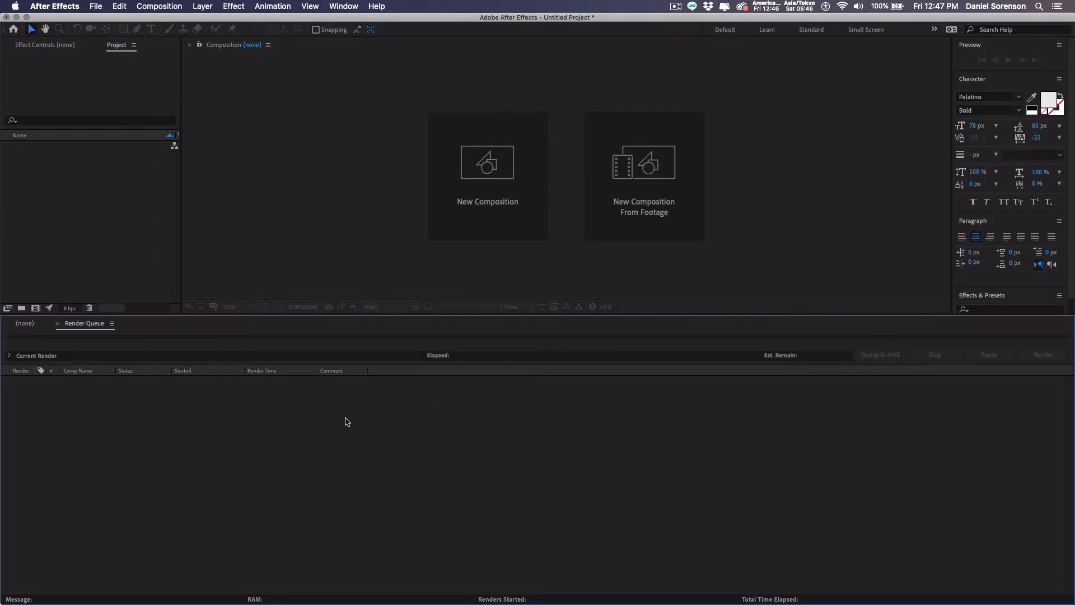
{"action": "key", "text": "super+n"}
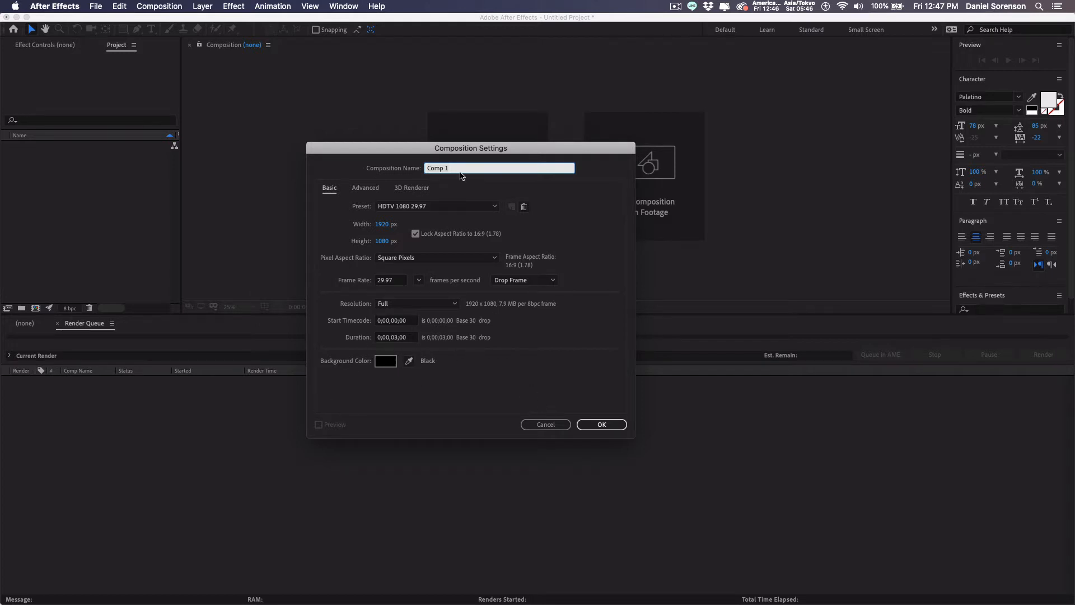
{"action": "type", "text": "Type Basics"}
{"action": "key", "text": "Return"}
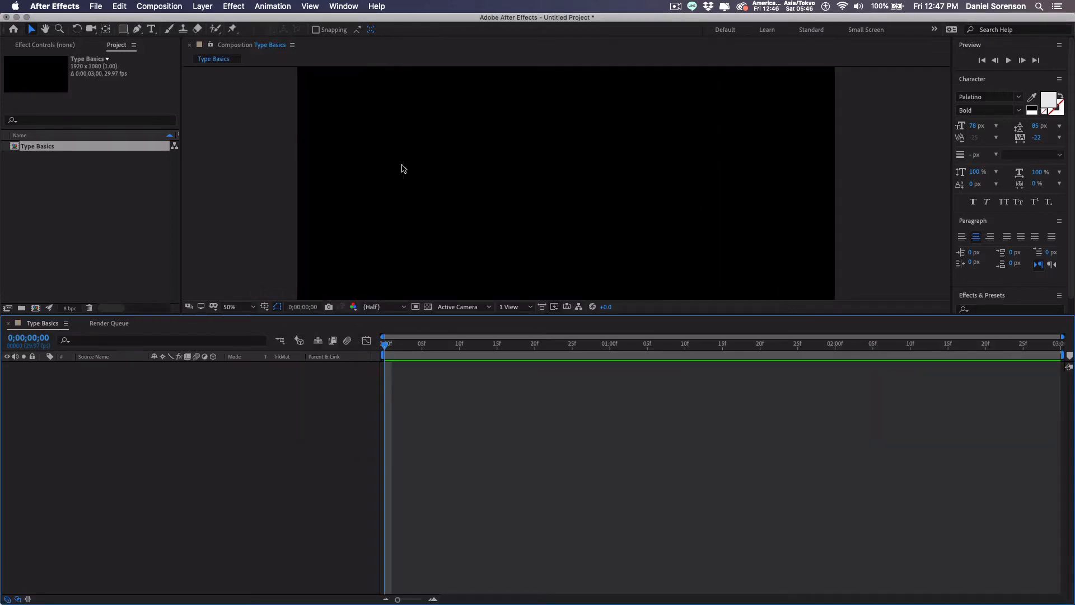
{"action": "key", "text": "comma"}
{"action": "key", "text": "comma"}
{"action": "key", "text": "comma"}
{"action": "key", "text": "comma"}
{"action": "key", "text": "comma"}
{"action": "key", "text": "comma"}
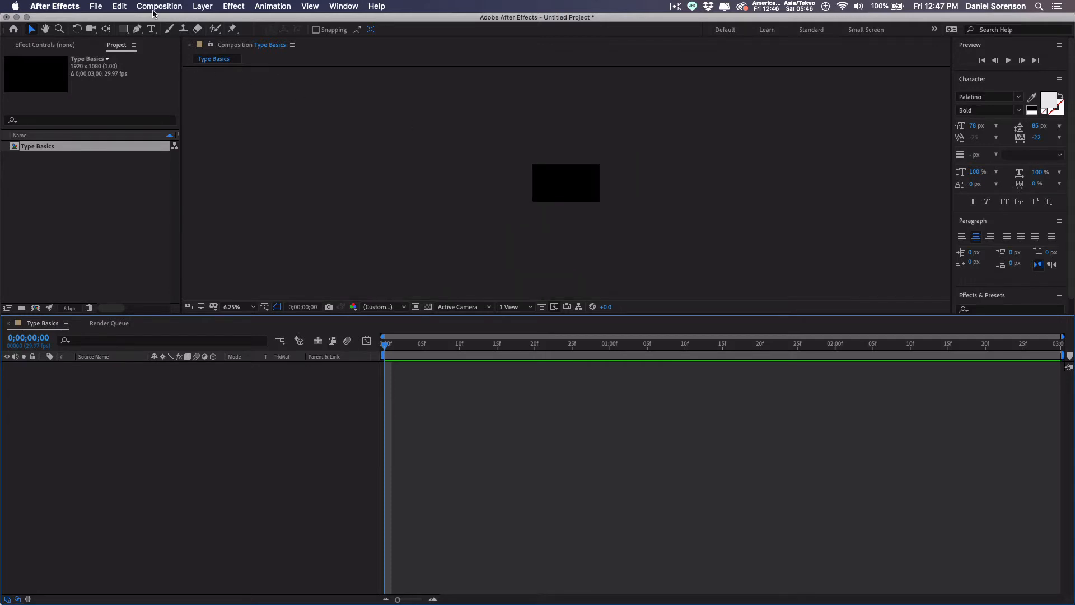
Step: Add a horizontal text layer in the composition reading "This is a line of type."
{"action": "left_click", "coordinate": [152, 29]}
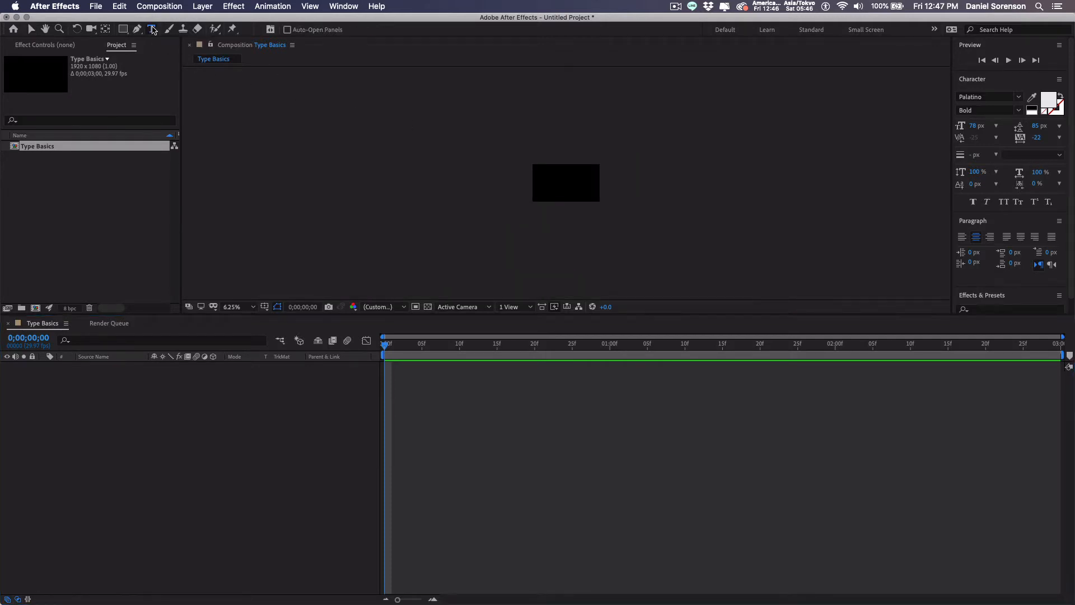
{"action": "left_click", "coordinate": [152, 29]}
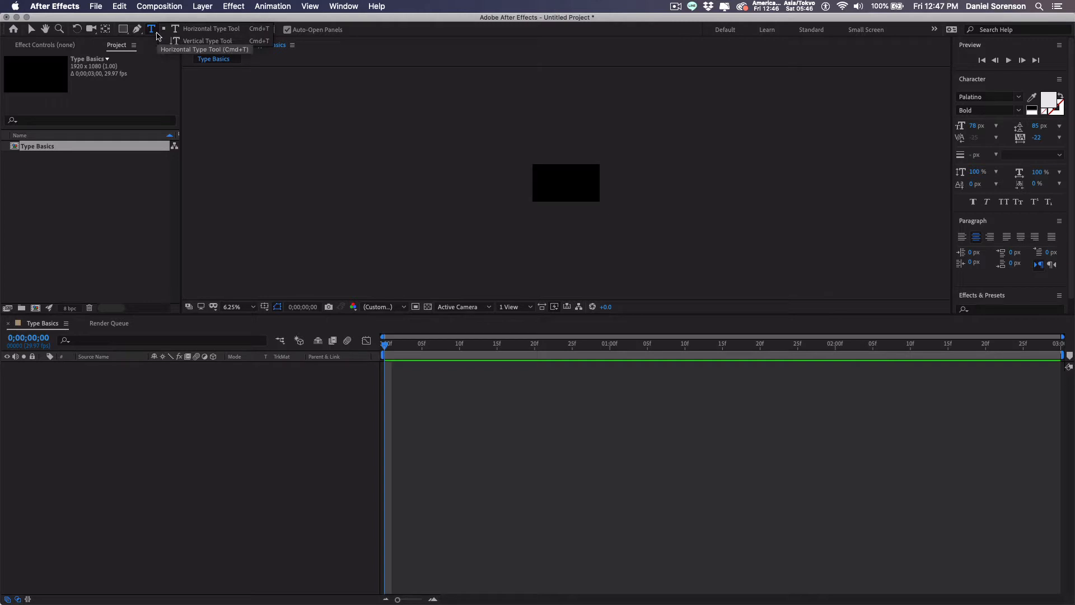
{"action": "left_click", "coordinate": [199, 32]}
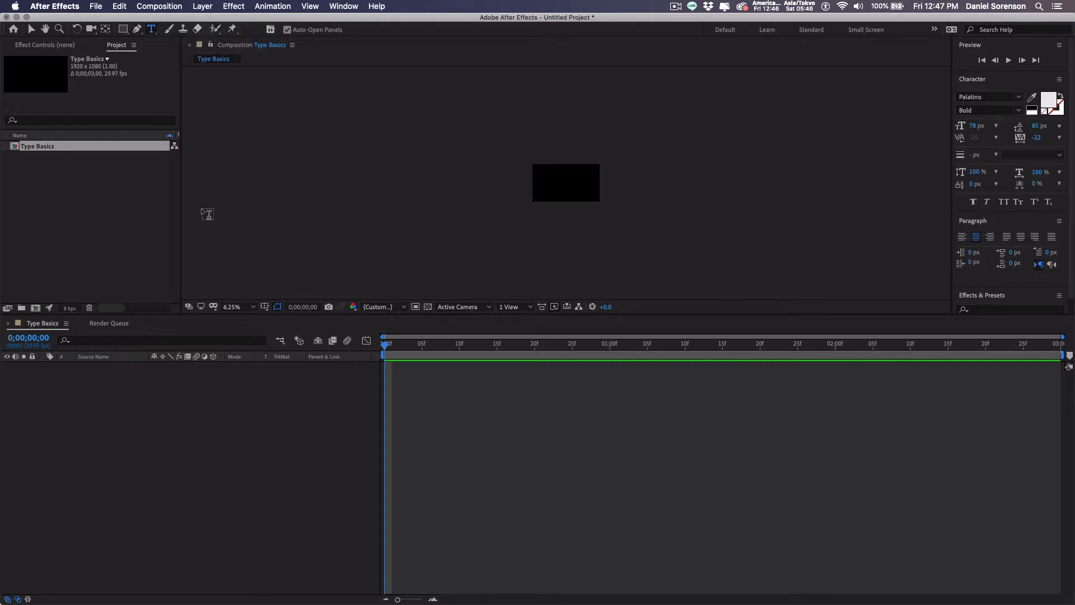
{"action": "left_click", "coordinate": [253, 307]}
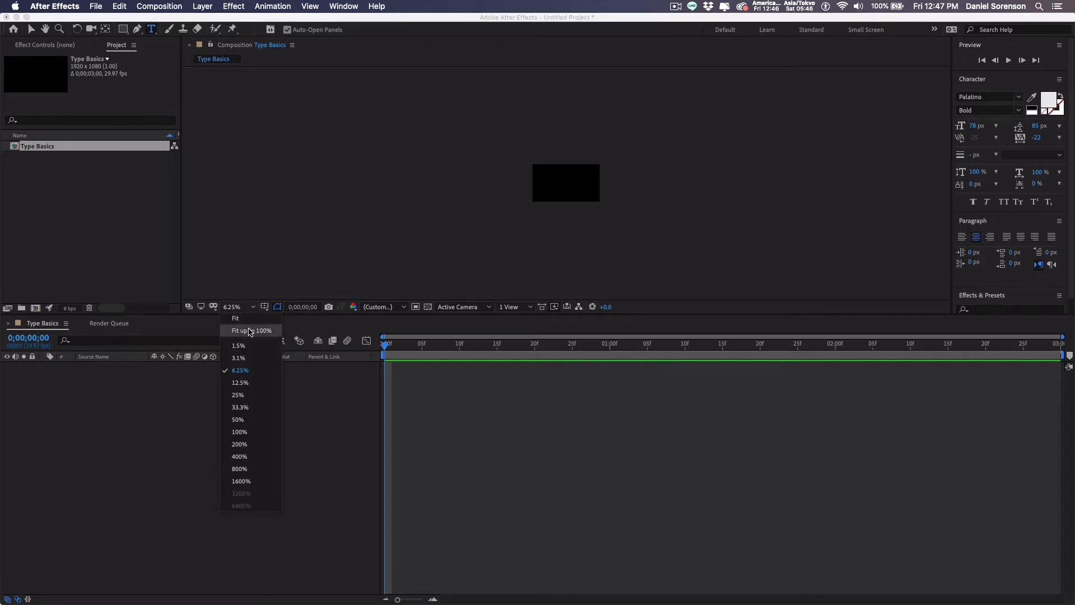
{"action": "left_click", "coordinate": [252, 331]}
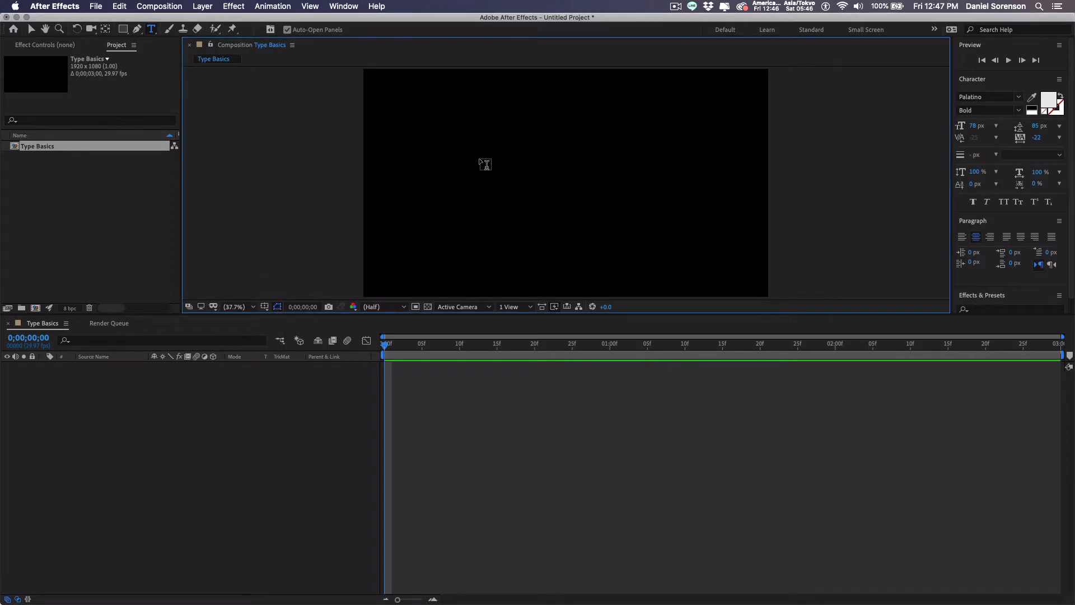
{"action": "left_click", "coordinate": [485, 165]}
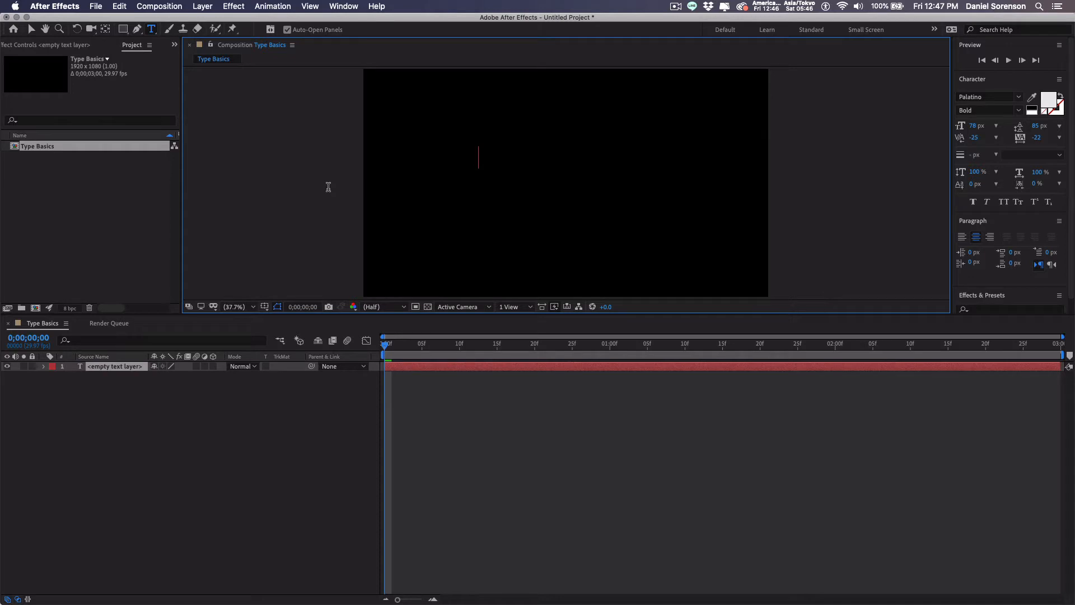
{"action": "type", "text": "This "}
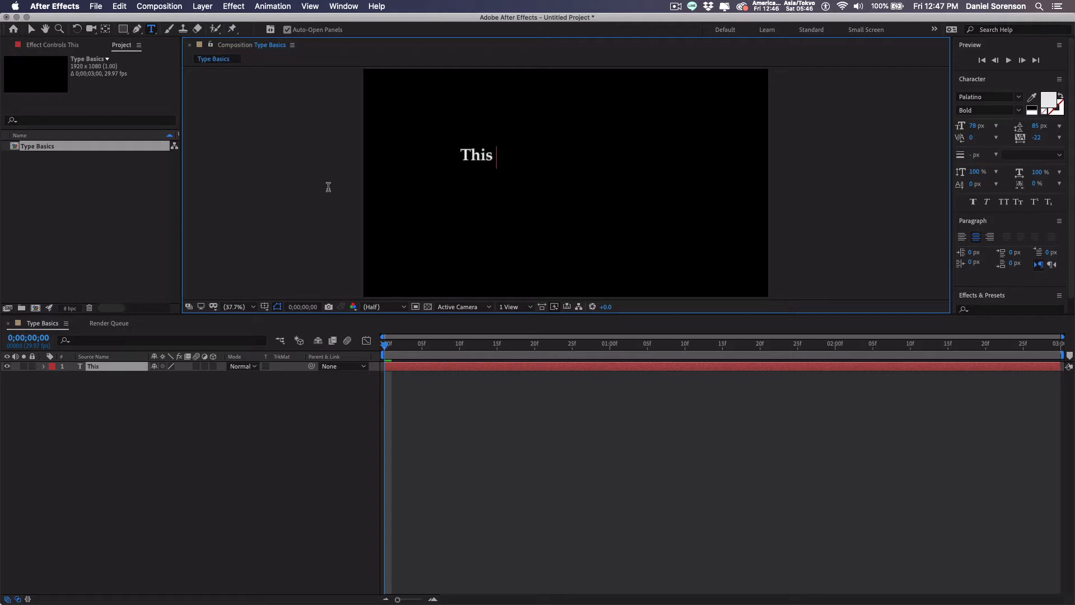
{"action": "type", "text": "is a line o"}
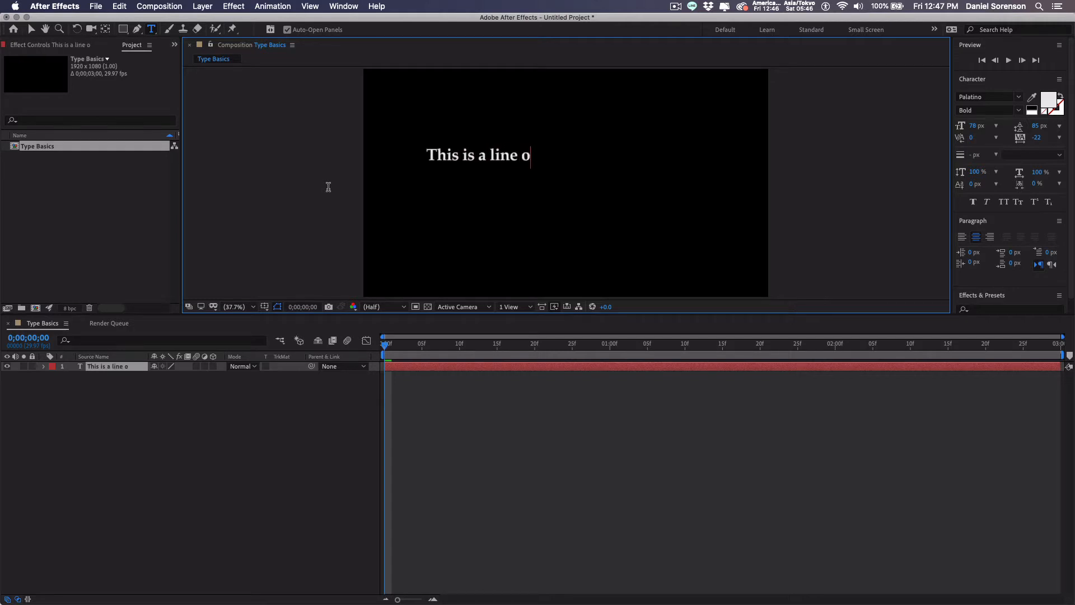
{"action": "type", "text": "f type."}
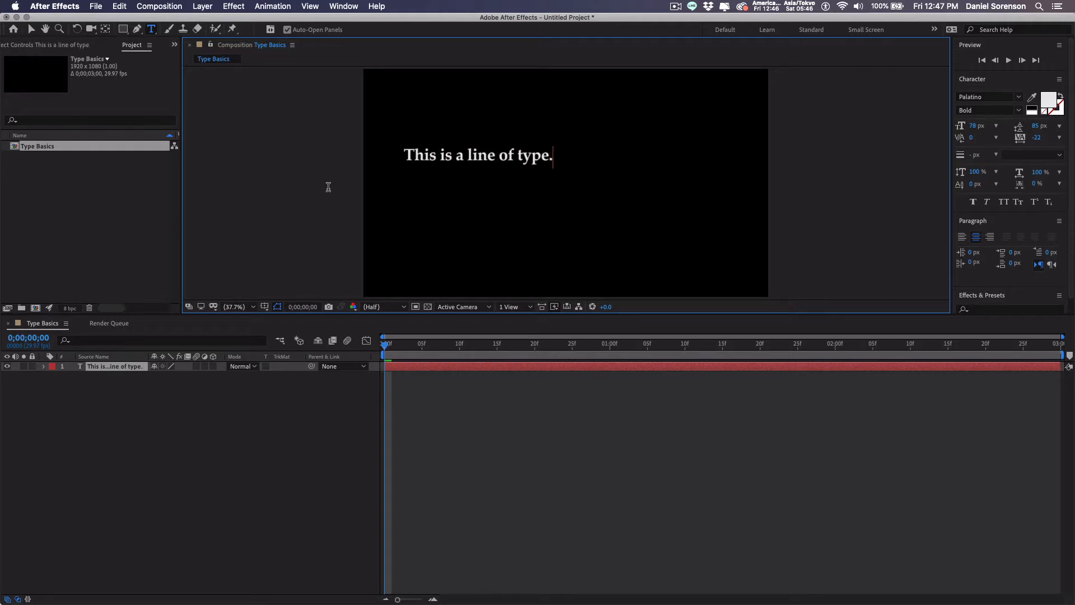
Step: Add a second line to the text layer reading "This is a second line of type."
{"action": "key", "text": "Return"}
{"action": "type", "text": "This i"}
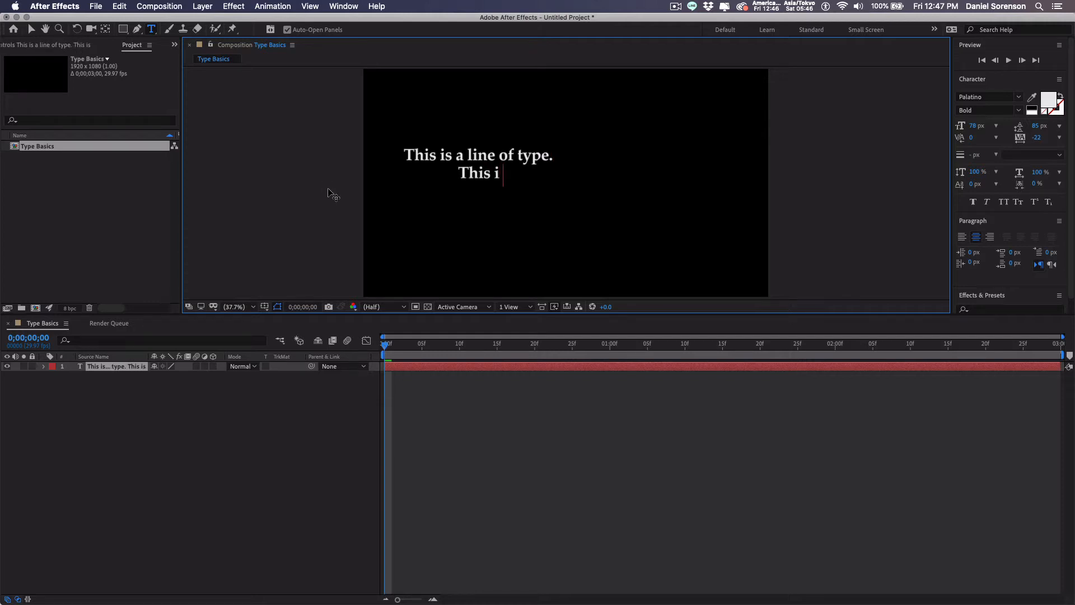
{"action": "type", "text": "s a sec"}
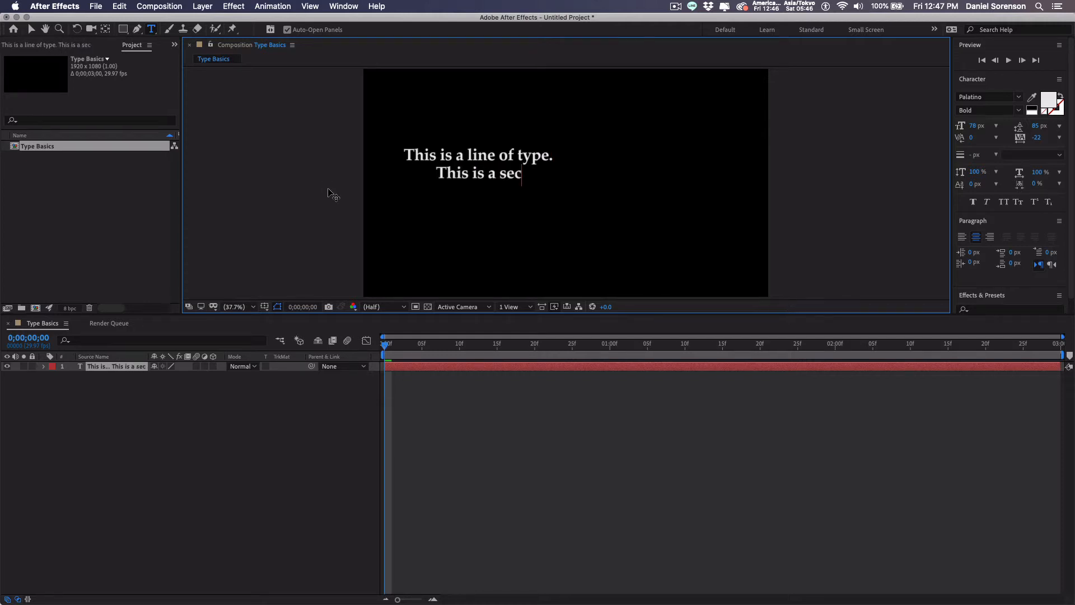
{"action": "type", "text": "ond line of type."}
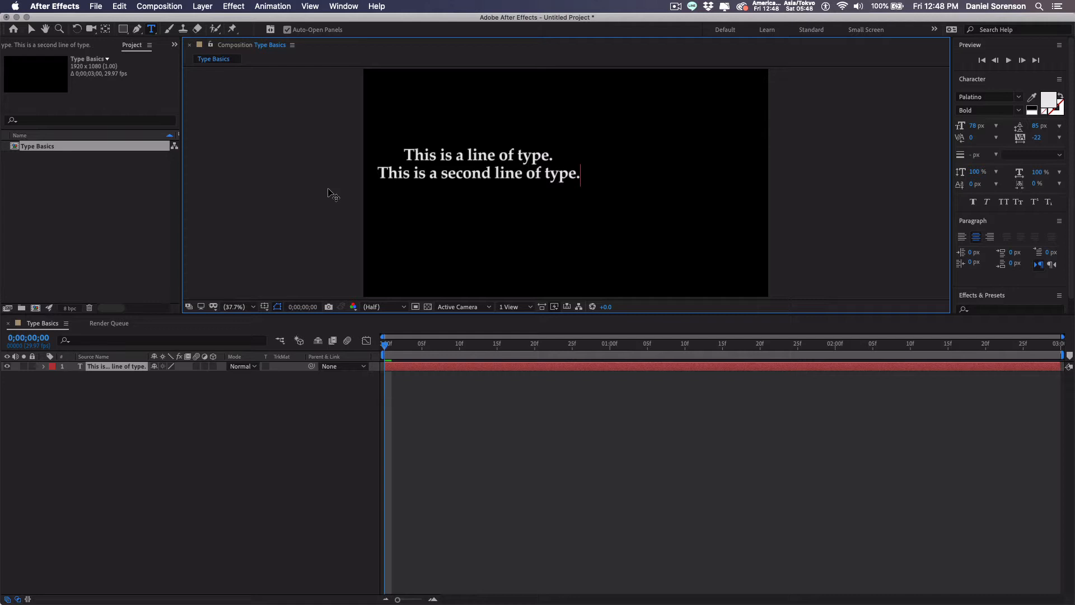
{"action": "type", "text": "'"}
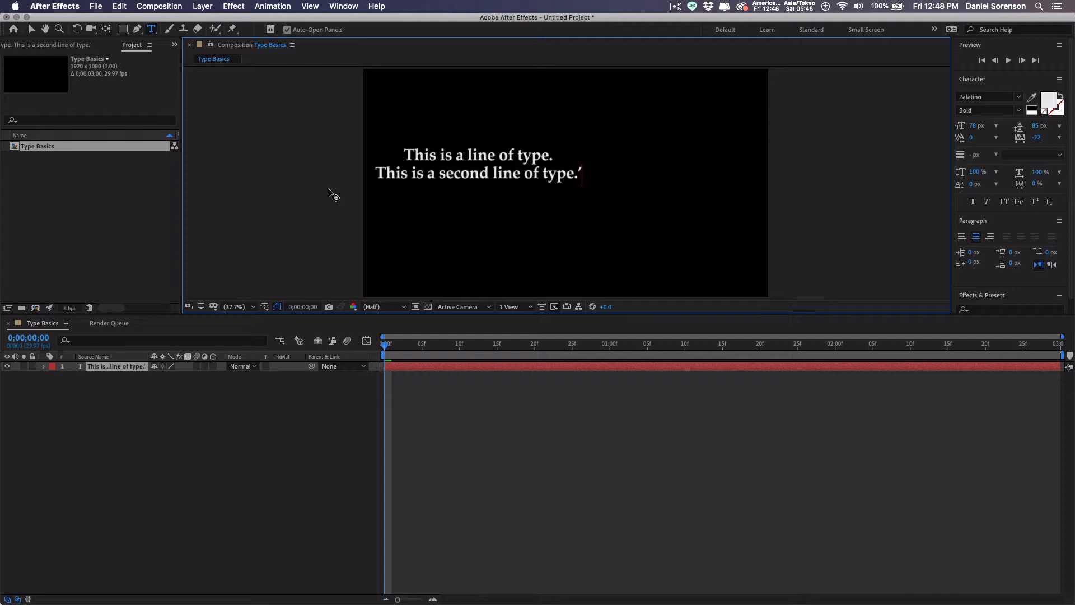
{"action": "key", "text": "BackSpace"}
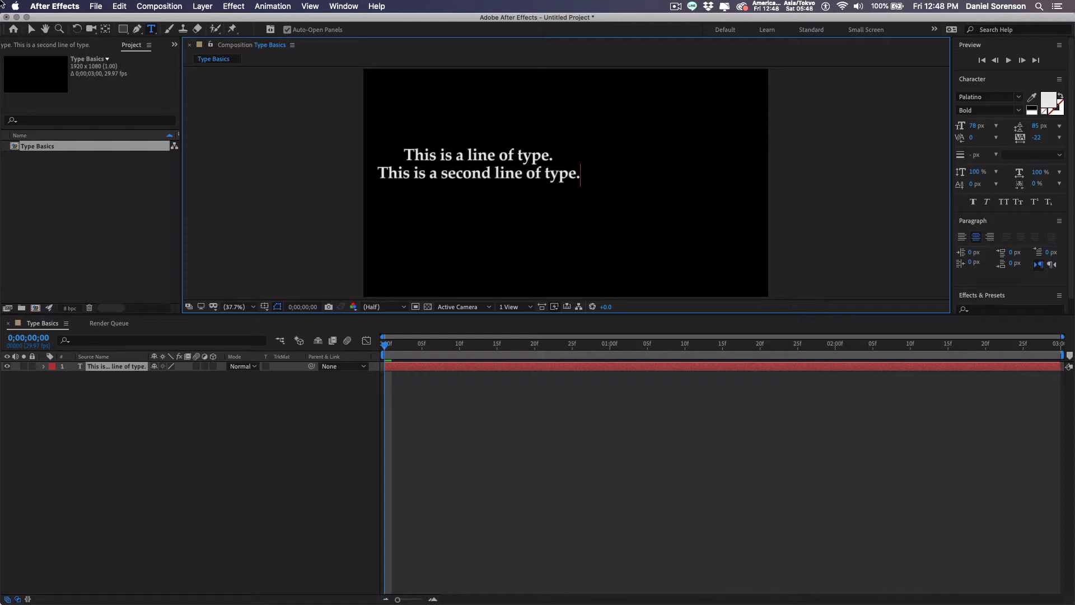
Step: Show the title and action safe guides and move the two-line text to the centre of the composition
{"action": "left_click", "coordinate": [31, 29]}
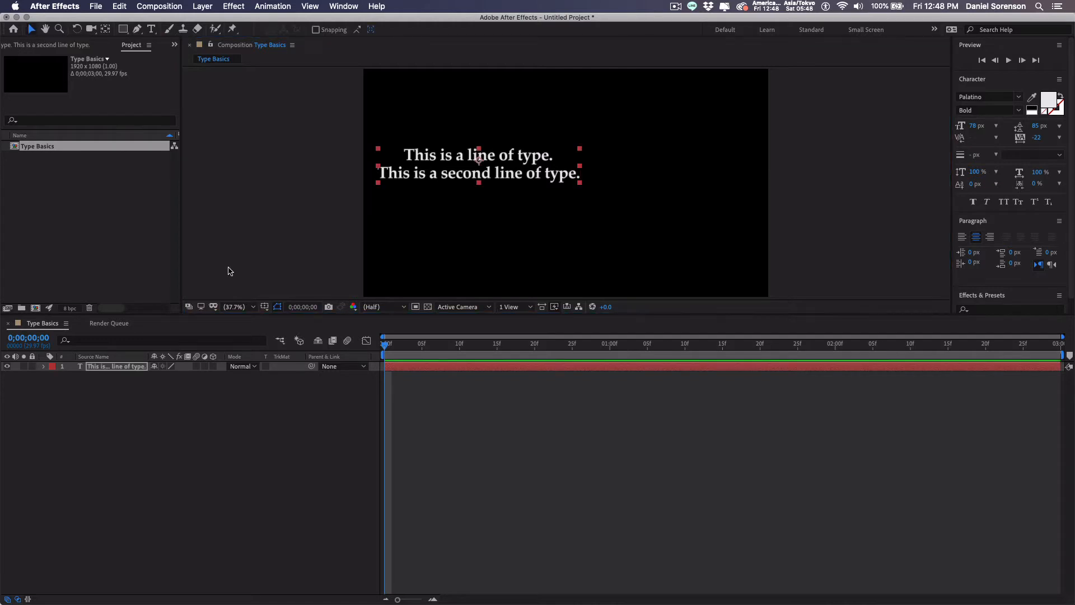
{"action": "left_click", "coordinate": [313, 435]}
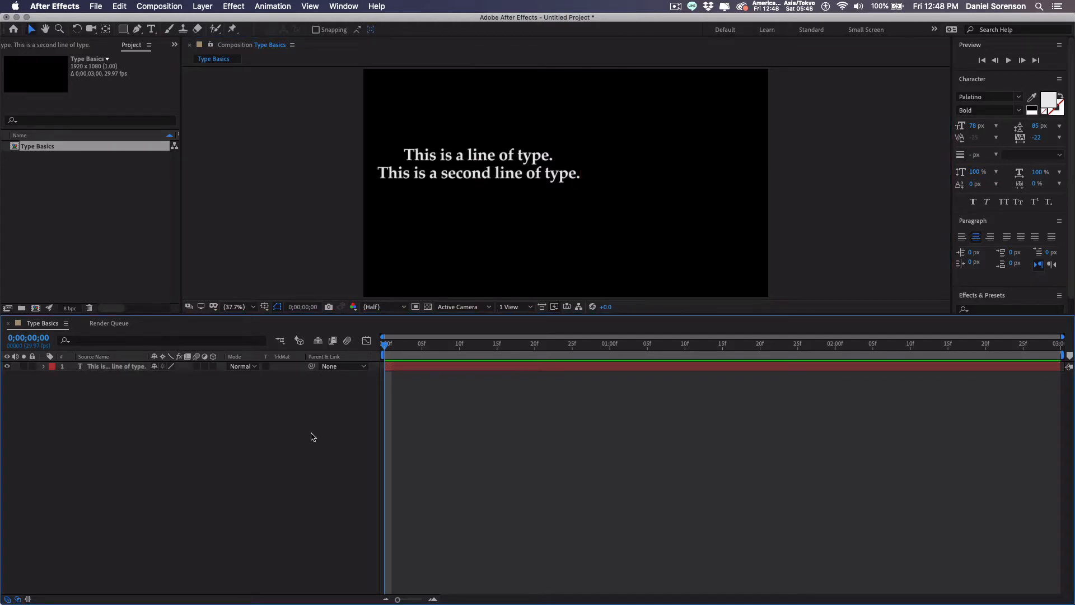
{"action": "key", "text": "apostrophe"}
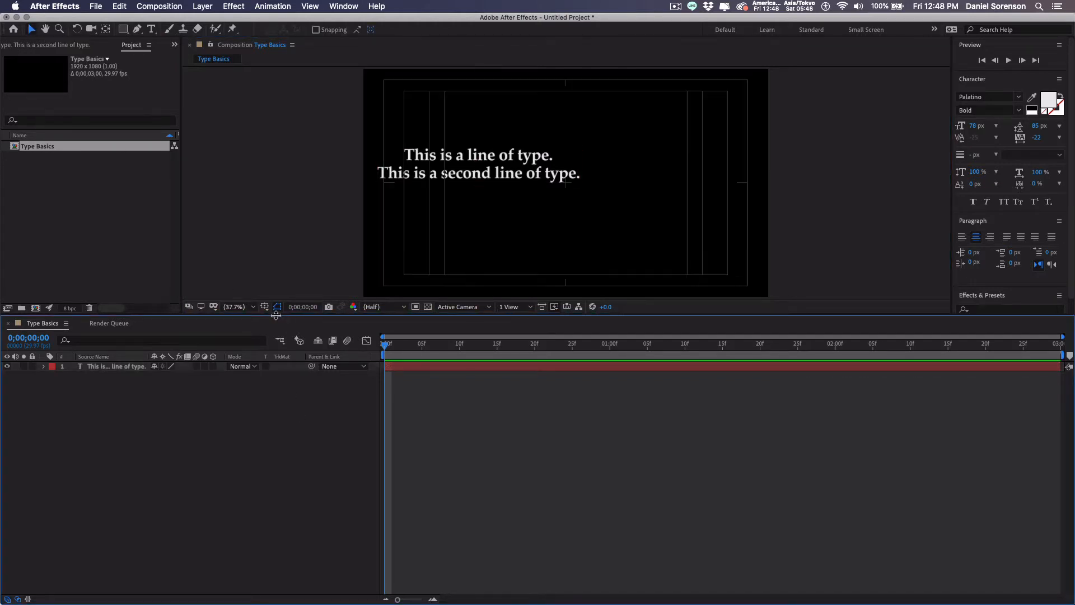
{"action": "left_click_drag", "start_coordinate": [487, 171], "coordinate": [574, 188]}
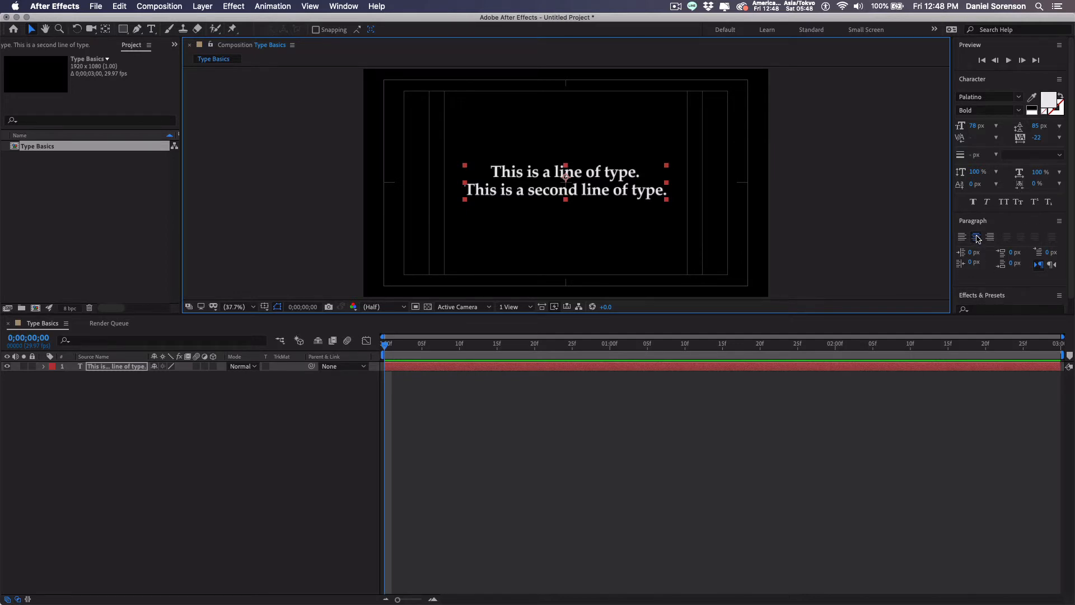
Step: Try left and right paragraph alignment on the text layer and restore centre alignment
{"action": "left_click", "coordinate": [963, 238]}
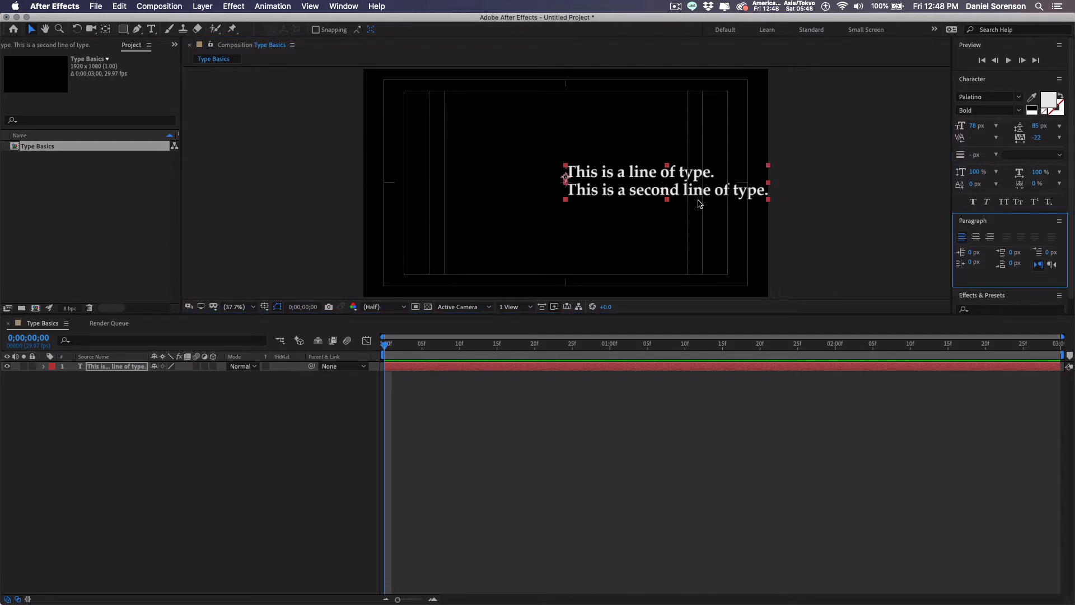
{"action": "left_click", "coordinate": [990, 238]}
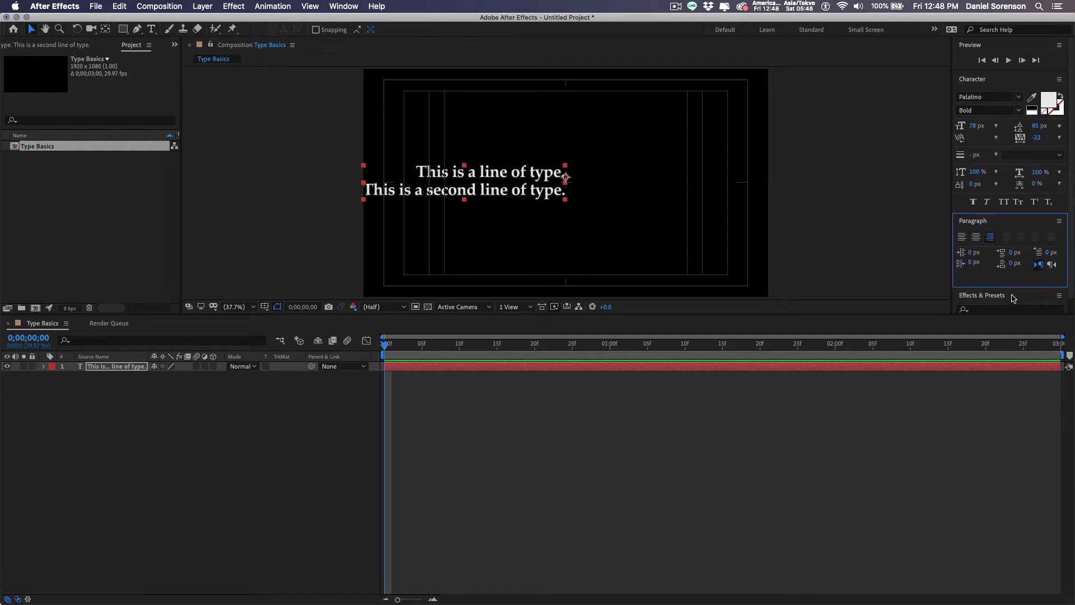
{"action": "left_click", "coordinate": [976, 238]}
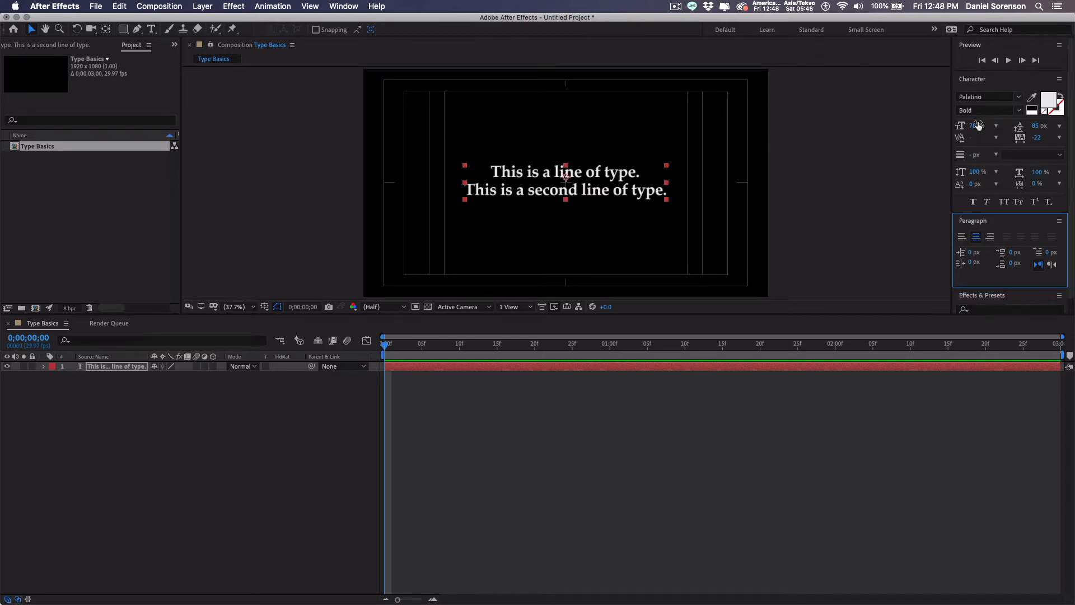
Step: Set the text layer's font size to 71 px, leading to 67 px and tracking to 55
{"action": "mouse_move", "coordinate": [978, 124]}
{"action": "left_mouse_down"}
{"action": "mouse_move", "coordinate": [994, 124]}
{"action": "mouse_move", "coordinate": [971, 124]}
{"action": "left_mouse_up"}
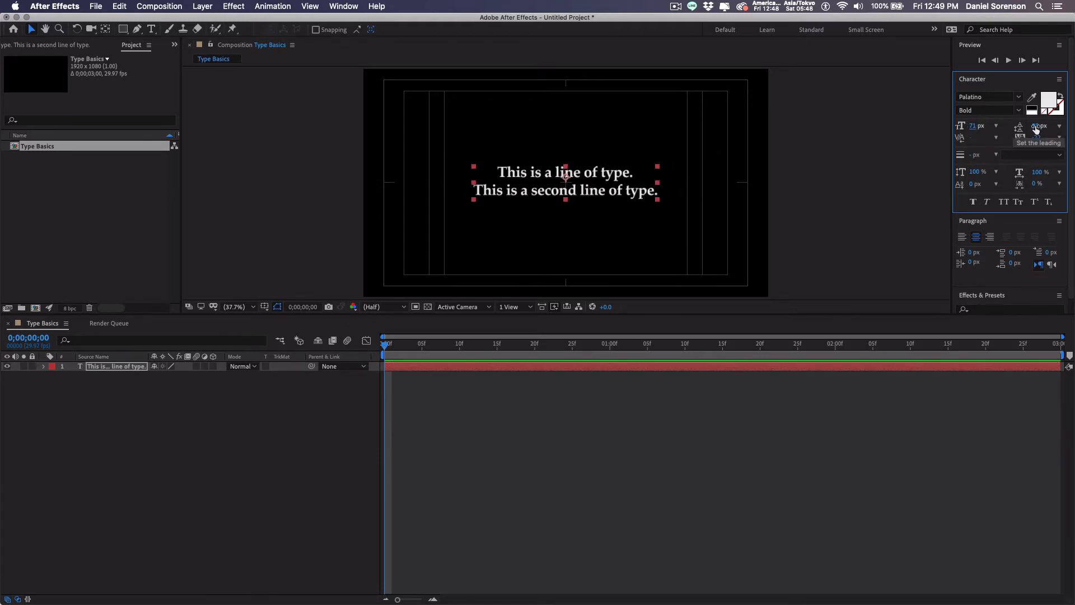
{"action": "mouse_move", "coordinate": [1038, 126]}
{"action": "left_mouse_down"}
{"action": "mouse_move", "coordinate": [1073, 134]}
{"action": "mouse_move", "coordinate": [1003, 140]}
{"action": "mouse_move", "coordinate": [1071, 141]}
{"action": "mouse_move", "coordinate": [1007, 145]}
{"action": "mouse_move", "coordinate": [1043, 144]}
{"action": "left_mouse_up"}
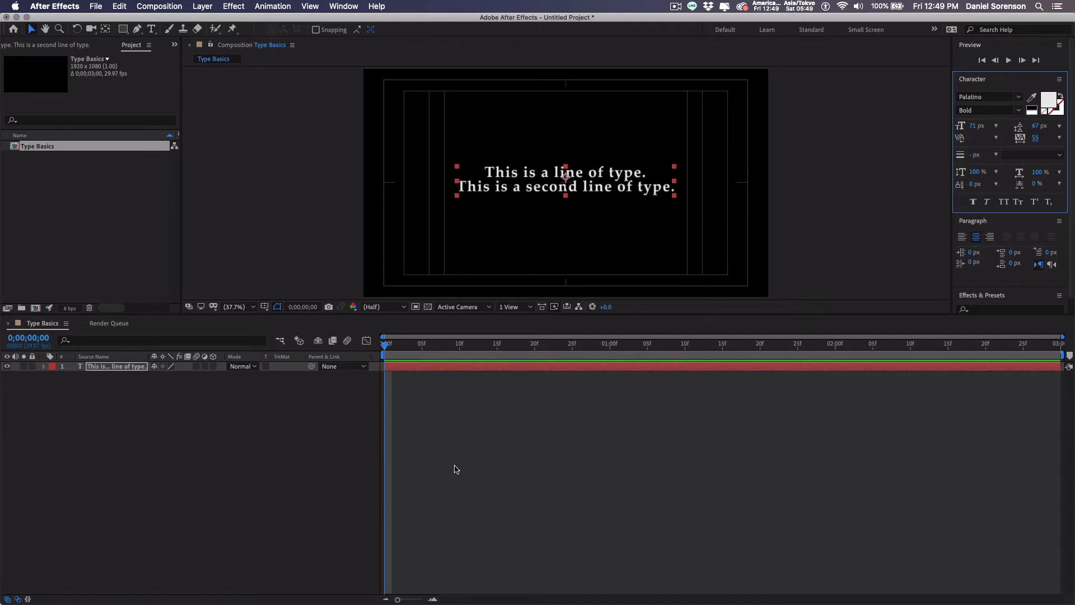
{"action": "left_click", "coordinate": [456, 438]}
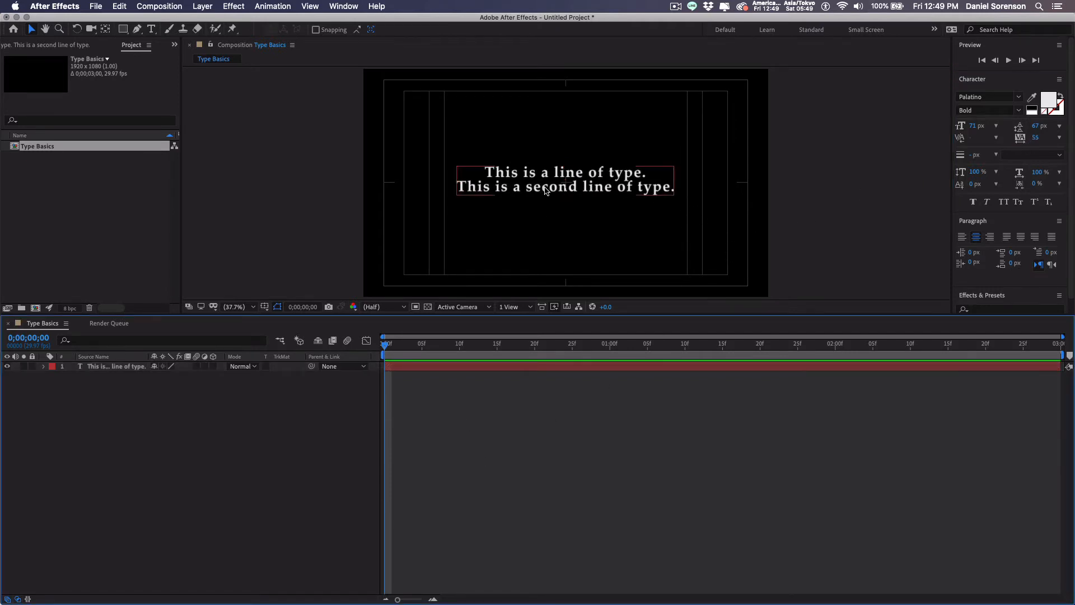
Step: Set the kerning between the "o" and "f" of "of" in the first line to -50
{"action": "key", "text": "slash"}
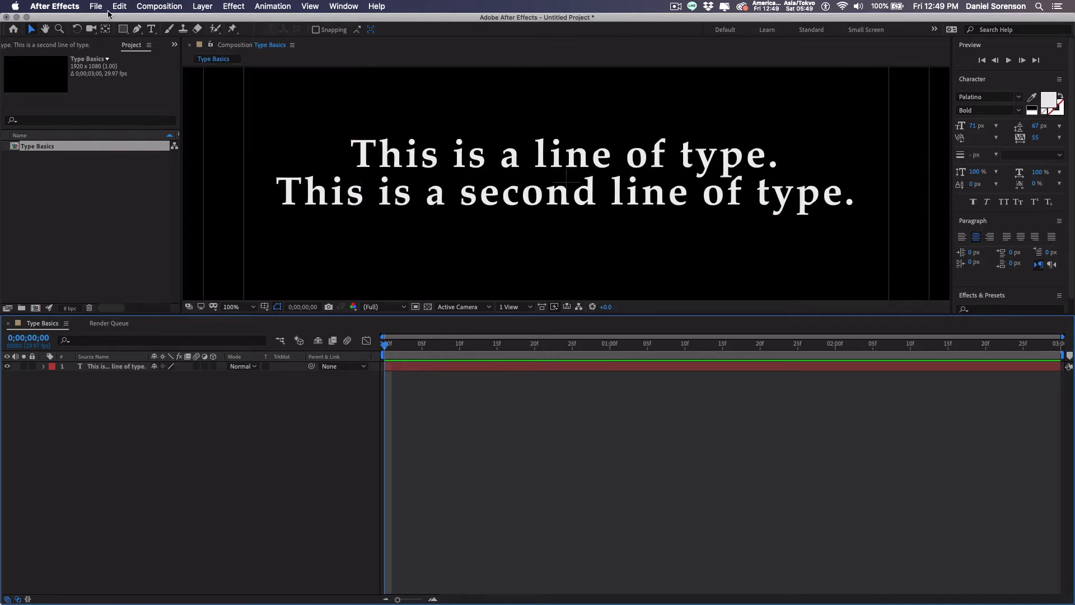
{"action": "left_click", "coordinate": [151, 29]}
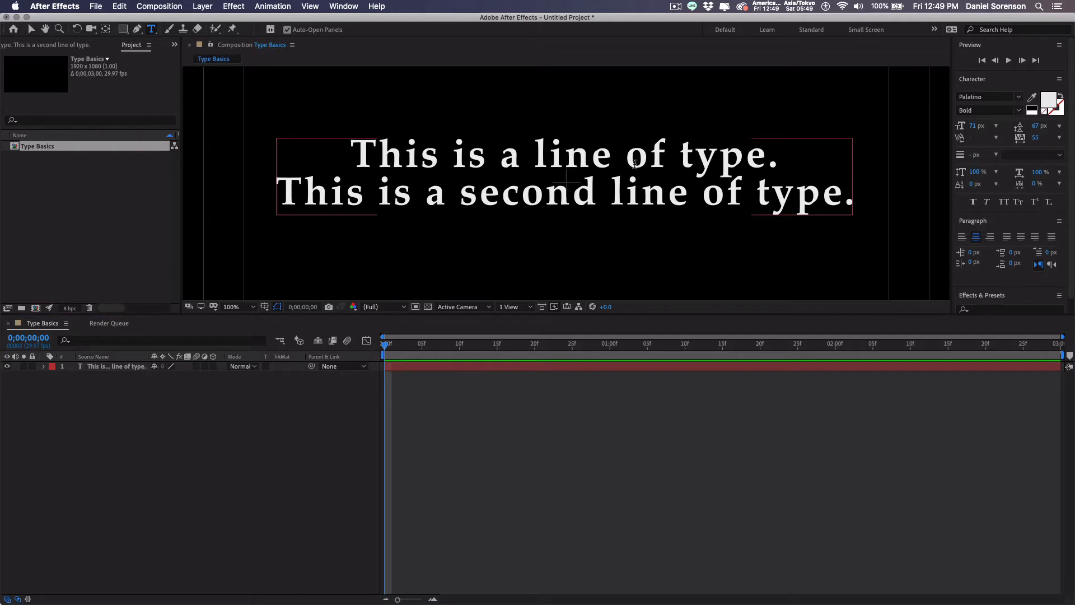
{"action": "left_click", "coordinate": [651, 157]}
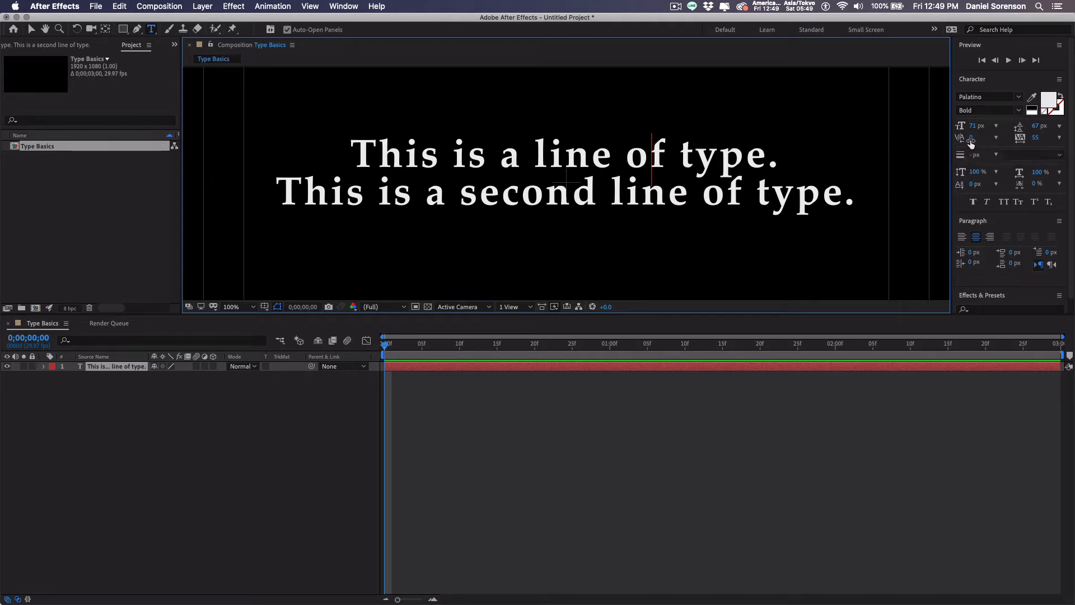
{"action": "left_click", "coordinate": [996, 139]}
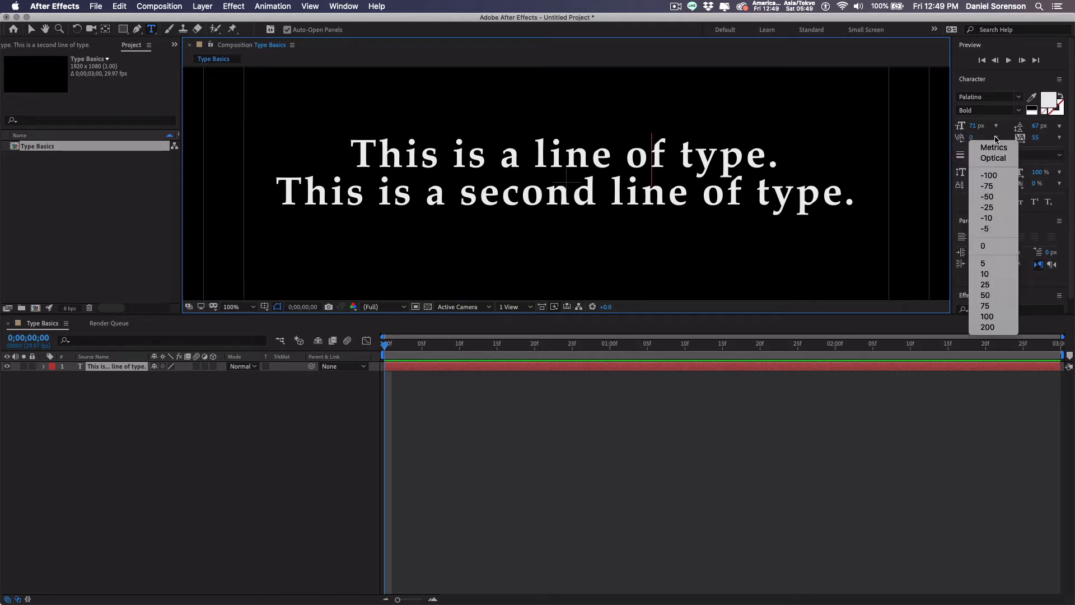
{"action": "left_click", "coordinate": [988, 197]}
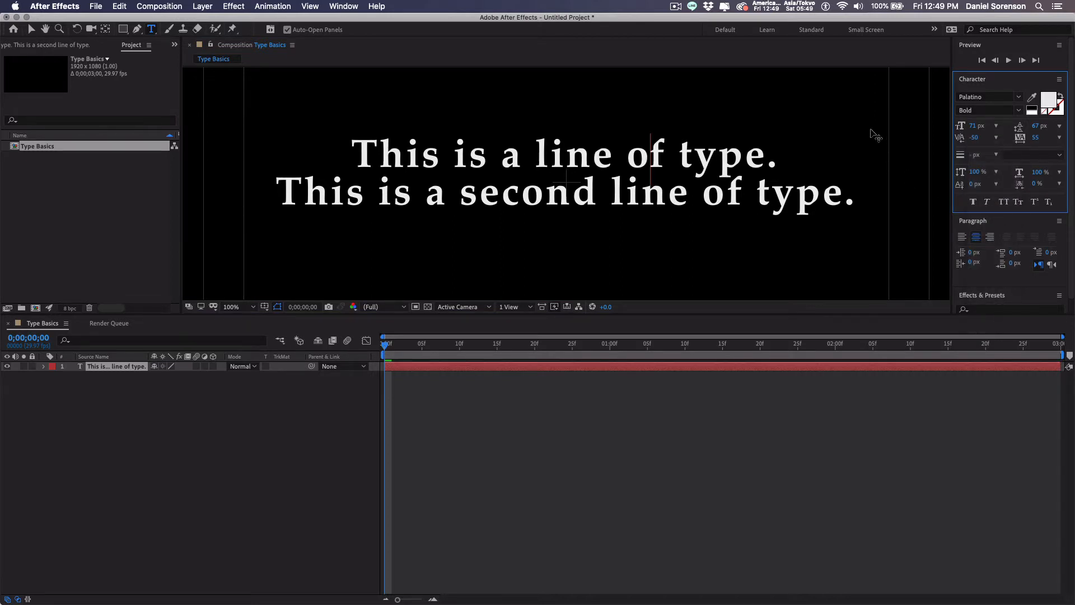
Step: Try wider kerning between the "o" and "f" in the first line and tighten it back to -50
{"action": "key", "text": "alt+Right"}
{"action": "key", "text": "alt+Right"}
{"action": "key", "text": "alt+Right"}
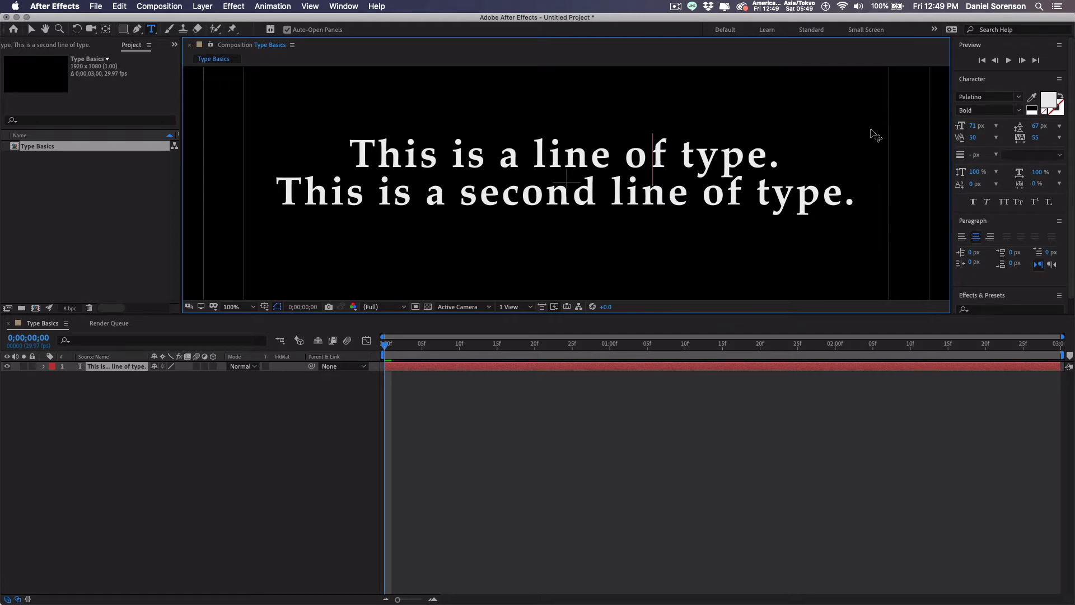
{"action": "key", "text": "alt+Left"}
{"action": "key", "text": "alt+Left"}
{"action": "key", "text": "alt+Left"}
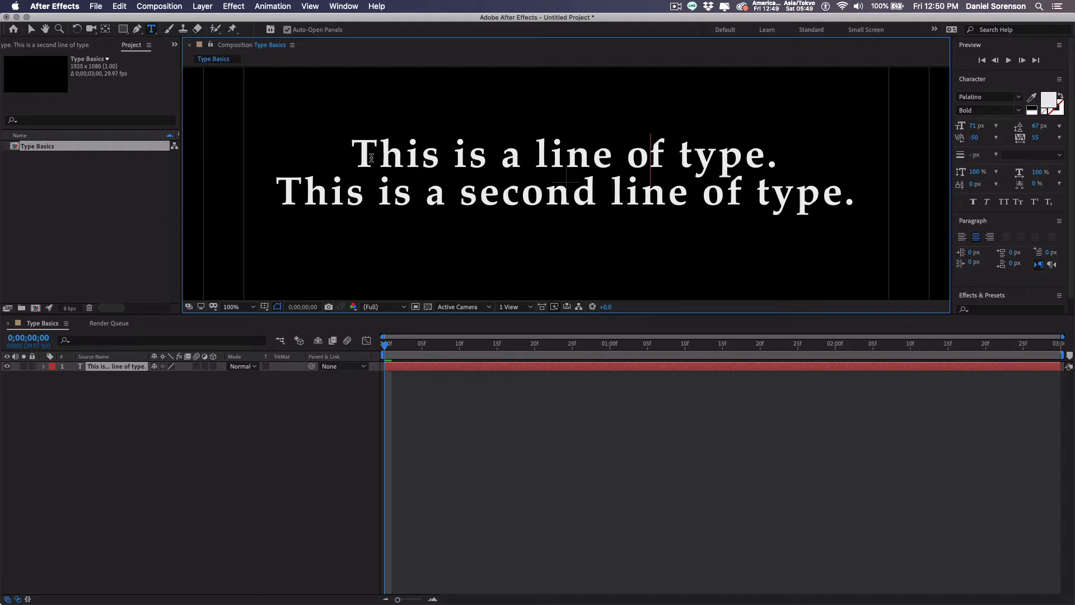
Step: Try wider tracking of up to 135 on both lines of type and restore it to 55
{"action": "left_click_drag", "start_coordinate": [361, 158], "coordinate": [864, 206]}
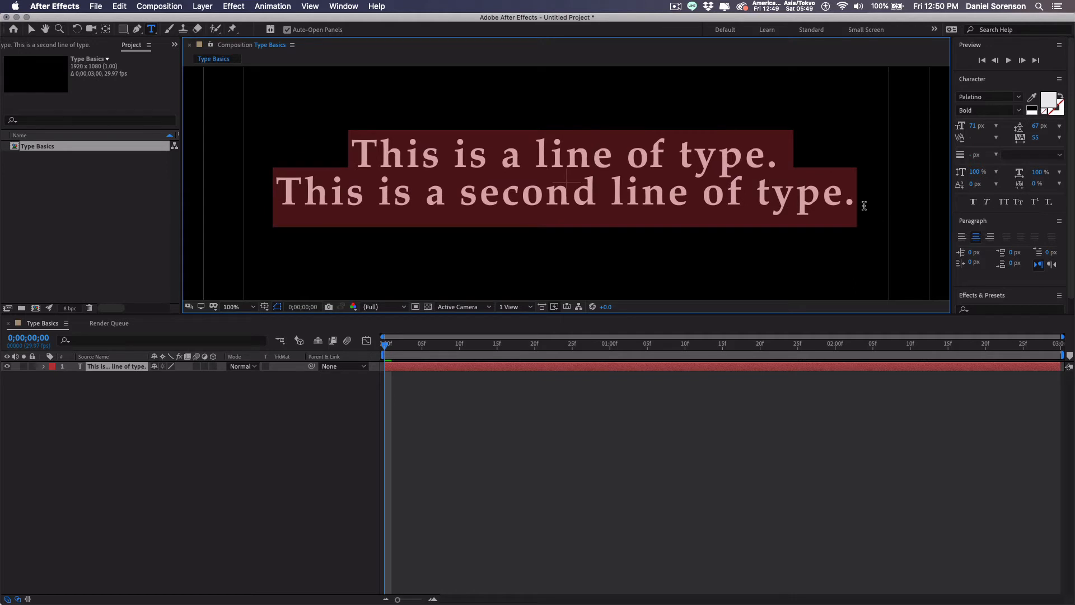
{"action": "key", "text": "alt+Right"}
{"action": "key", "text": "alt+Right"}
{"action": "key", "text": "alt+Right"}
{"action": "key", "text": "alt+Right"}
{"action": "key", "text": "alt+Left"}
{"action": "key", "text": "alt+Left"}
{"action": "key", "text": "alt+Left"}
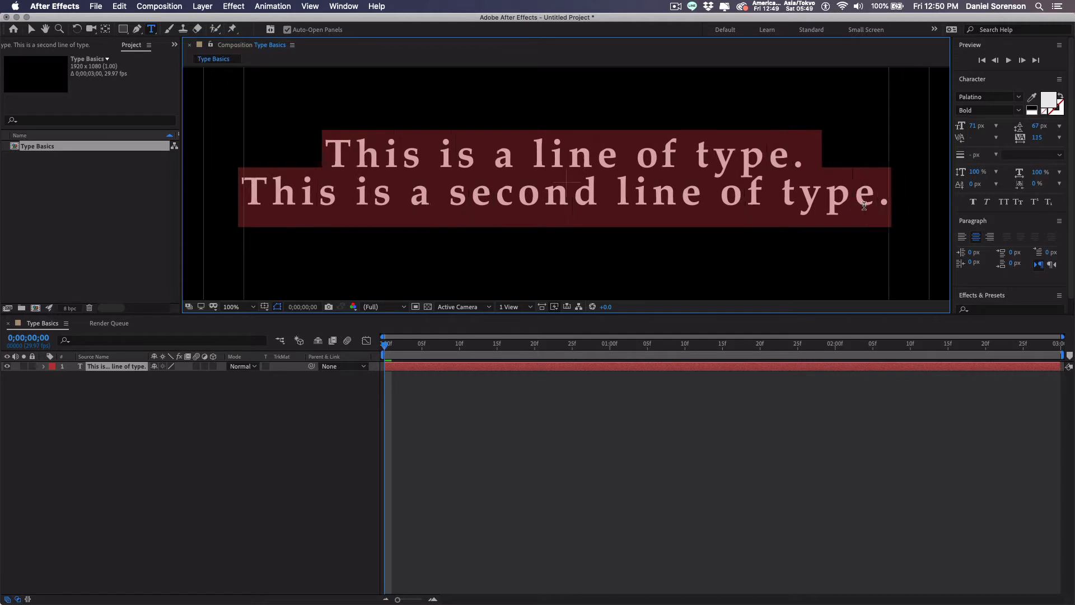
{"action": "key", "text": "alt+Left"}
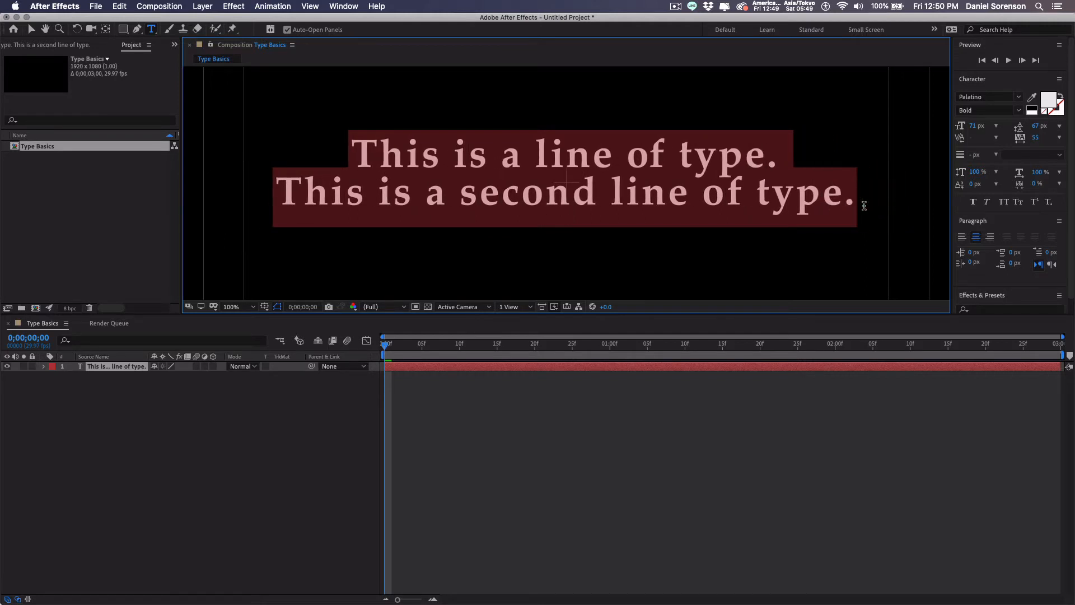
Step: Try looser and tighter leading on both lines of type and leave it at 65 px
{"action": "key", "text": "alt+Down"}
{"action": "key", "text": "alt+Down"}
{"action": "key", "text": "alt+Down"}
{"action": "key", "text": "alt+Down"}
{"action": "key", "text": "alt+Down"}
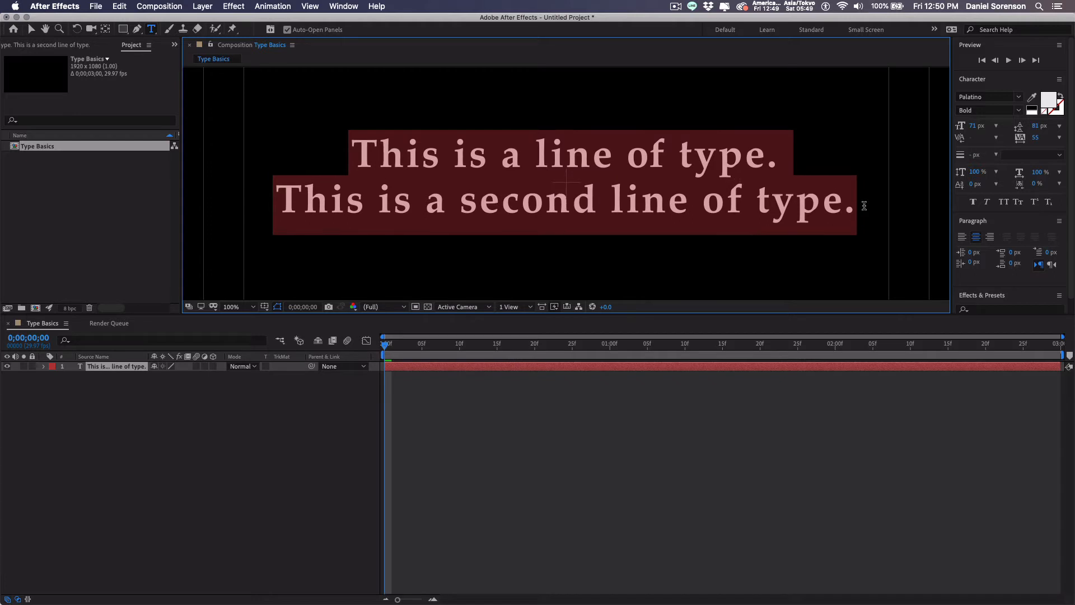
{"action": "key", "text": "alt+Up"}
{"action": "key", "text": "alt+Up"}
{"action": "key", "text": "alt+Up"}
{"action": "key", "text": "alt+Up"}
{"action": "key", "text": "alt+Up"}
{"action": "key", "text": "alt+Down"}
{"action": "key", "text": "alt+Down"}
{"action": "key", "text": "alt+Down"}
{"action": "key", "text": "alt+Down"}
{"action": "key", "text": "alt+Down"}
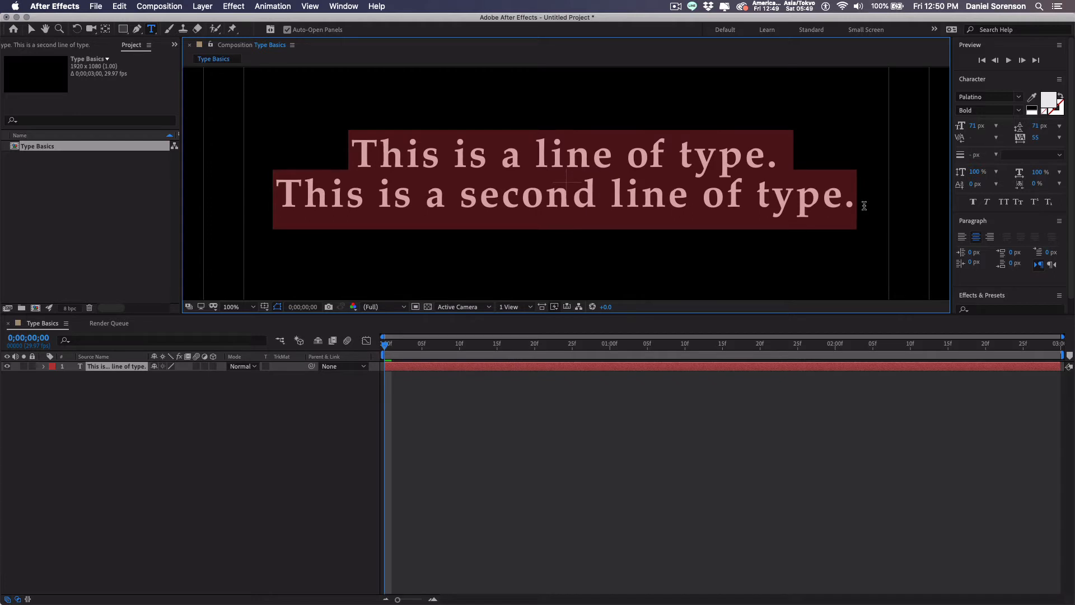
{"action": "key", "text": "alt+Up"}
{"action": "key", "text": "alt+Up"}
{"action": "key", "text": "alt+Up"}
{"action": "key", "text": "alt+Up"}
{"action": "key", "text": "alt+Up"}
{"action": "key", "text": "alt+Up"}
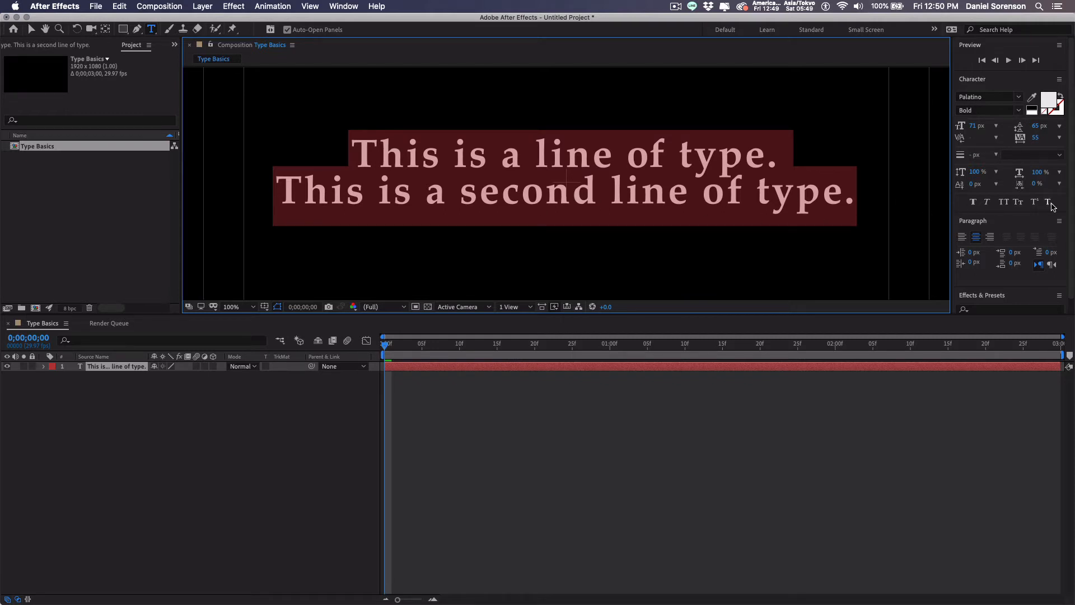
Step: Try All Caps on both lines of type, turn it off and apply Small Caps instead
{"action": "left_click", "coordinate": [1004, 202]}
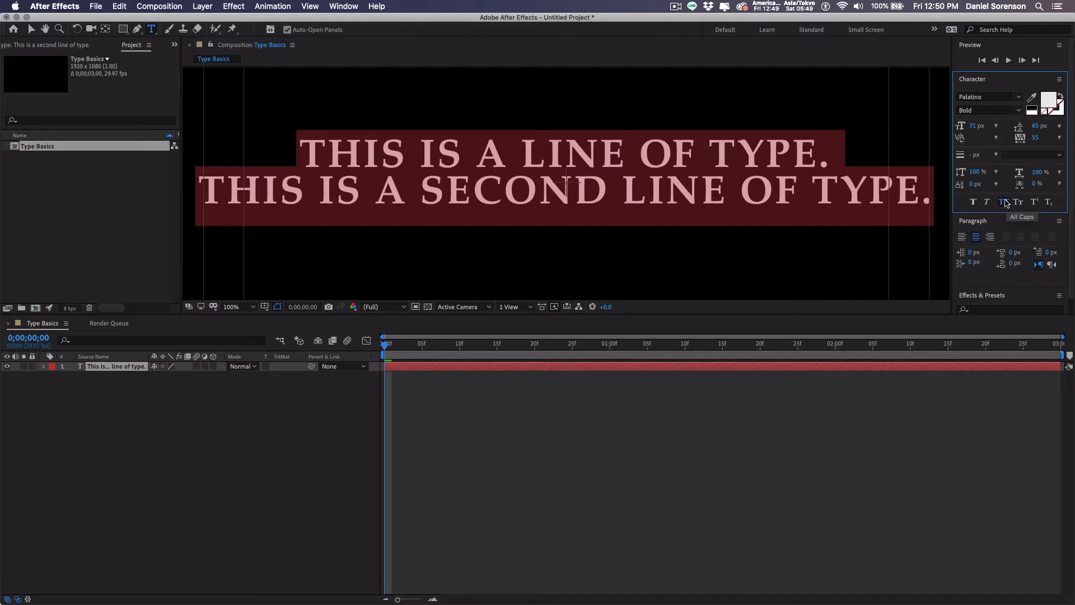
{"action": "left_click", "coordinate": [1006, 202]}
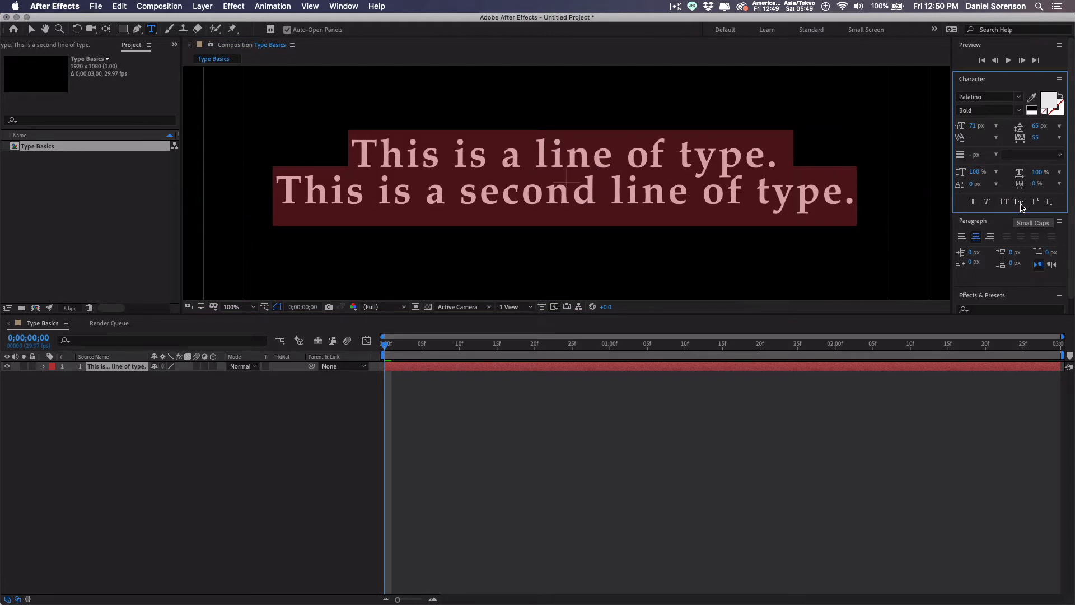
{"action": "left_click", "coordinate": [1019, 203]}
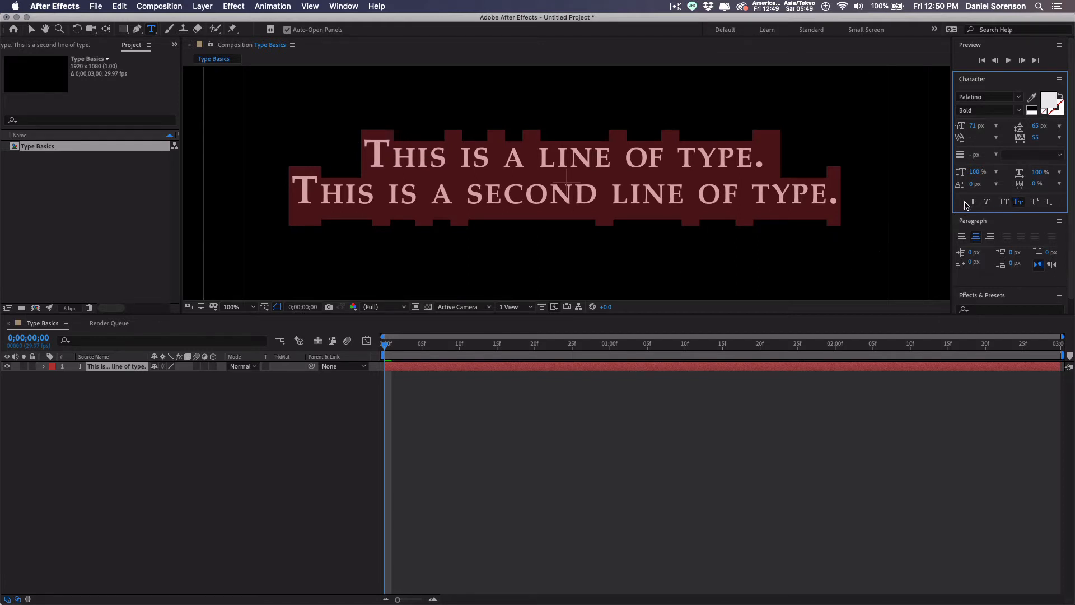
Step: Try Faux Italic and Faux Bold on both lines of type, turning each off again
{"action": "left_click", "coordinate": [987, 202]}
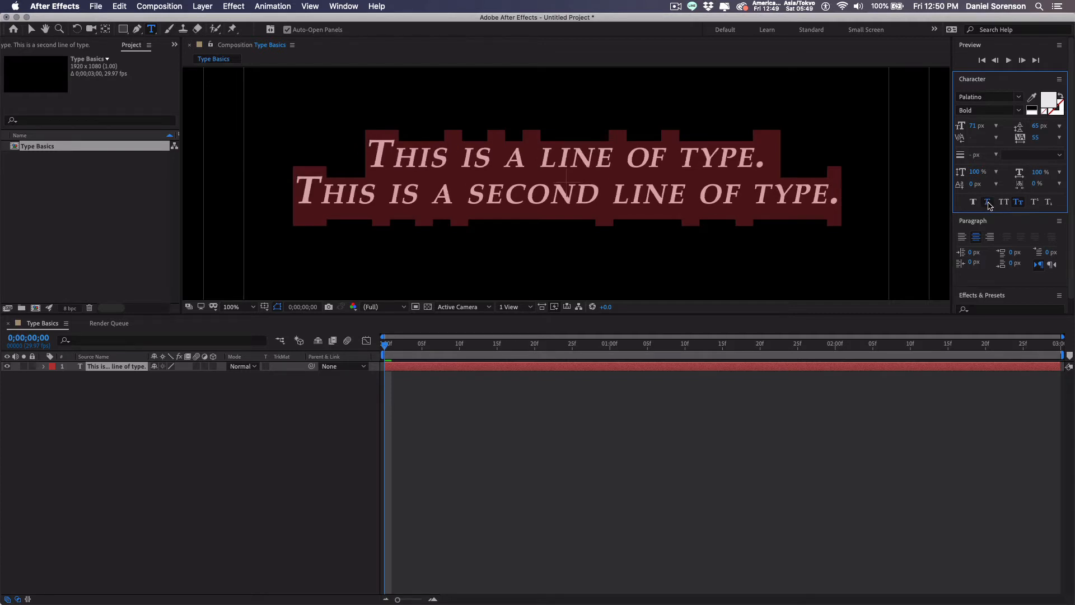
{"action": "left_click", "coordinate": [989, 203]}
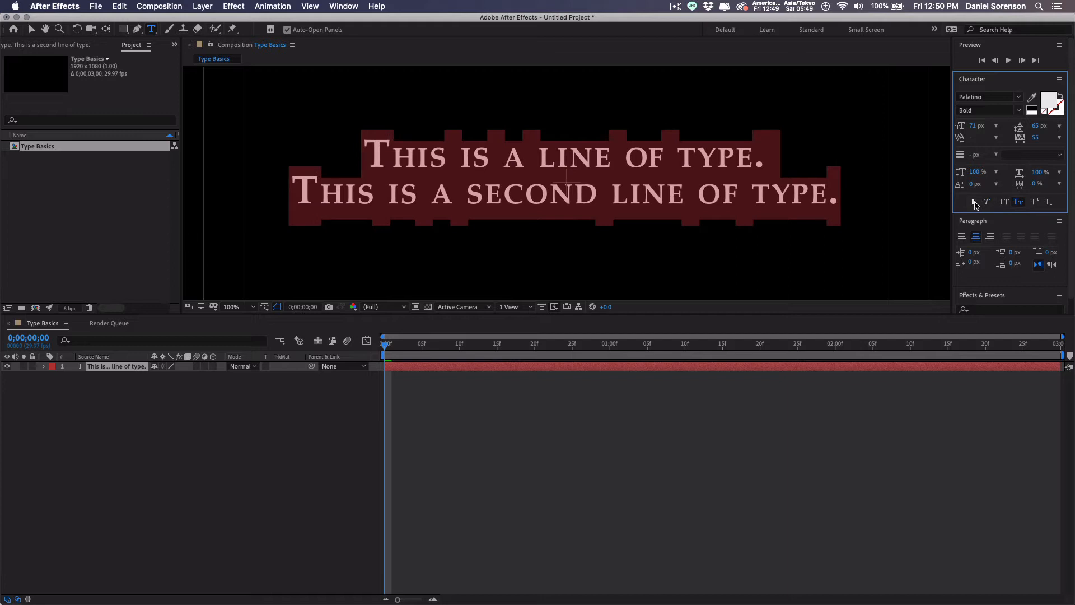
{"action": "left_click", "coordinate": [975, 202]}
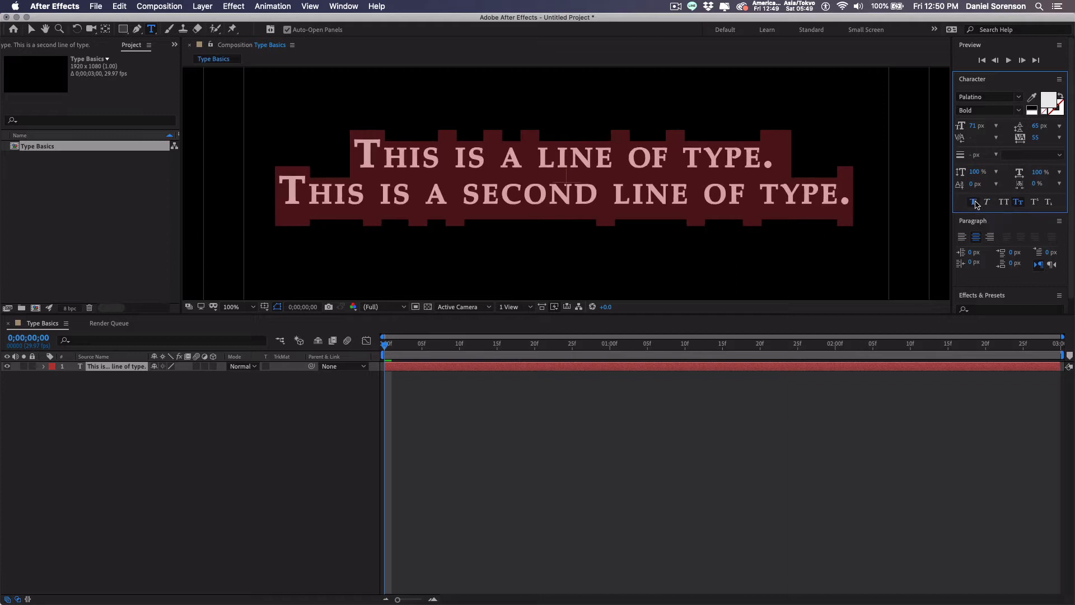
{"action": "left_click", "coordinate": [974, 202]}
{"action": "left_click", "coordinate": [989, 203]}
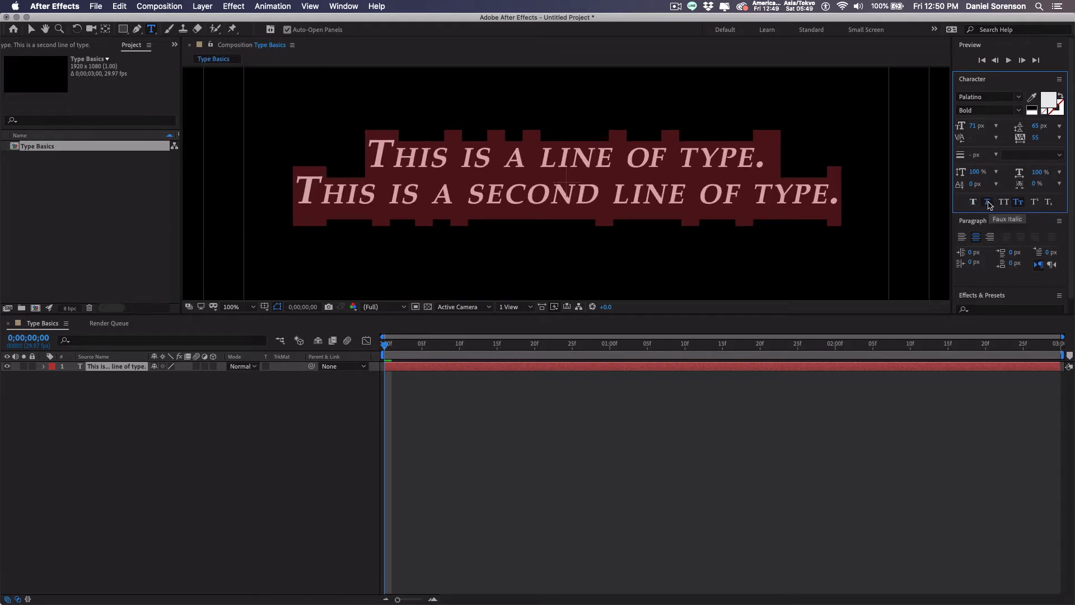
{"action": "left_click", "coordinate": [989, 203]}
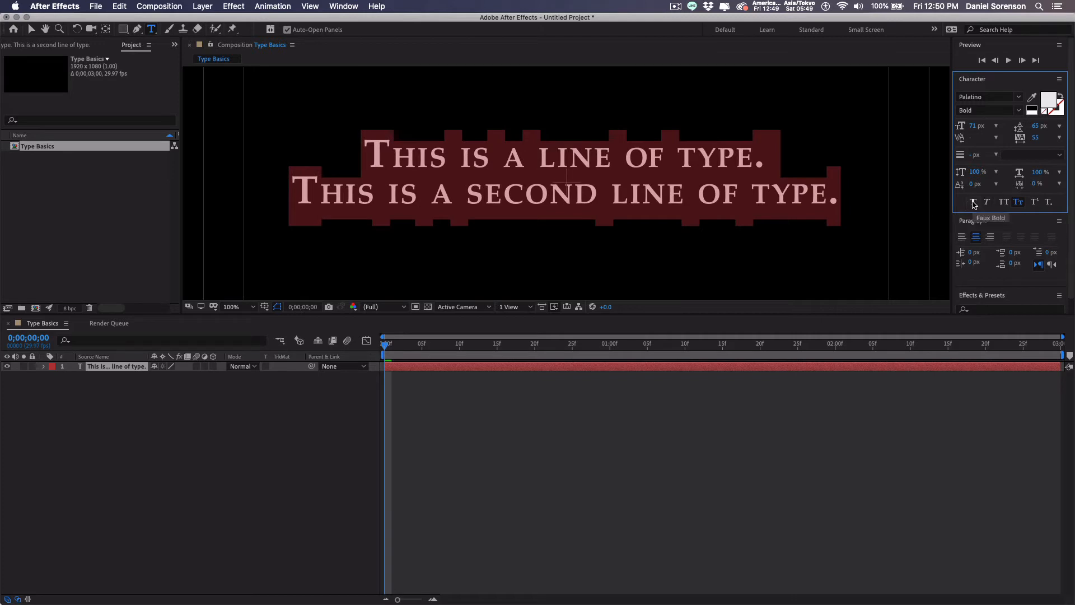
{"action": "left_click", "coordinate": [975, 202]}
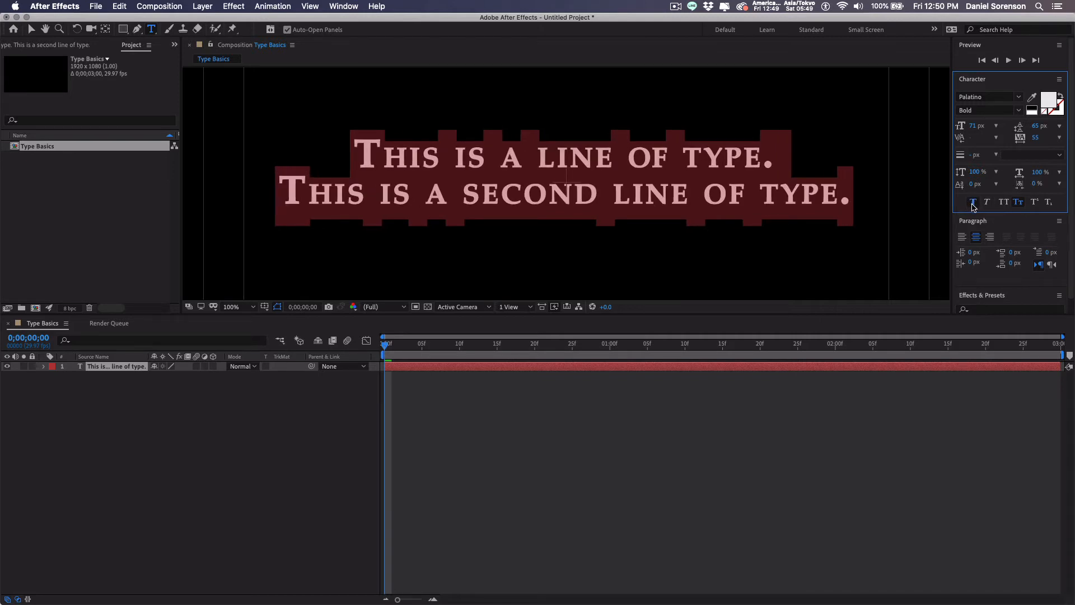
{"action": "left_click", "coordinate": [974, 202]}
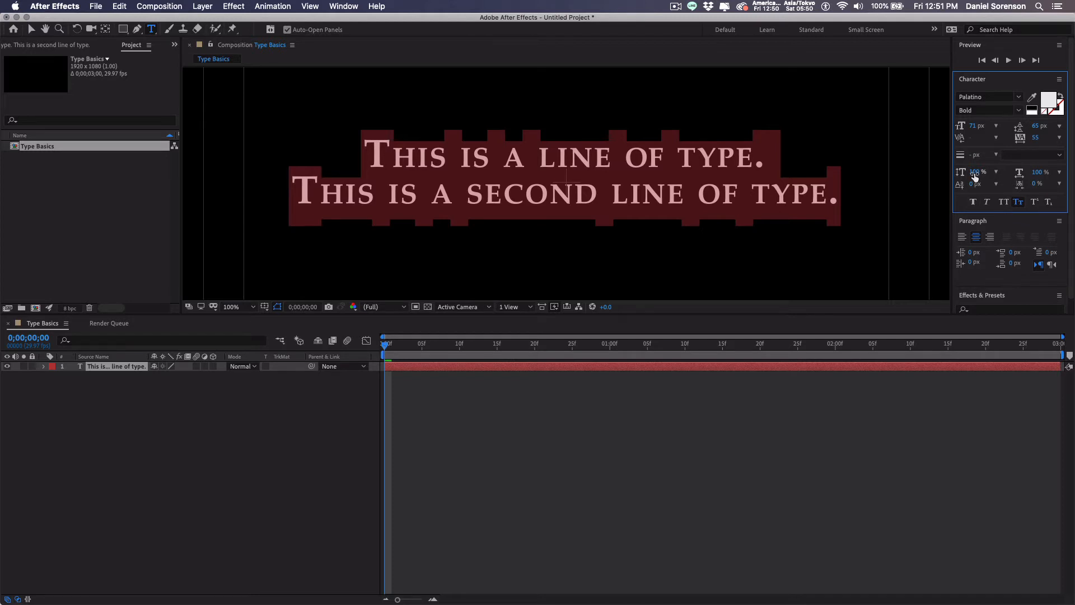
{"action": "mouse_move", "coordinate": [978, 177]}
{"action": "left_mouse_down"}
{"action": "mouse_move", "coordinate": [993, 177]}
{"action": "mouse_move", "coordinate": [977, 178]}
{"action": "left_mouse_up"}
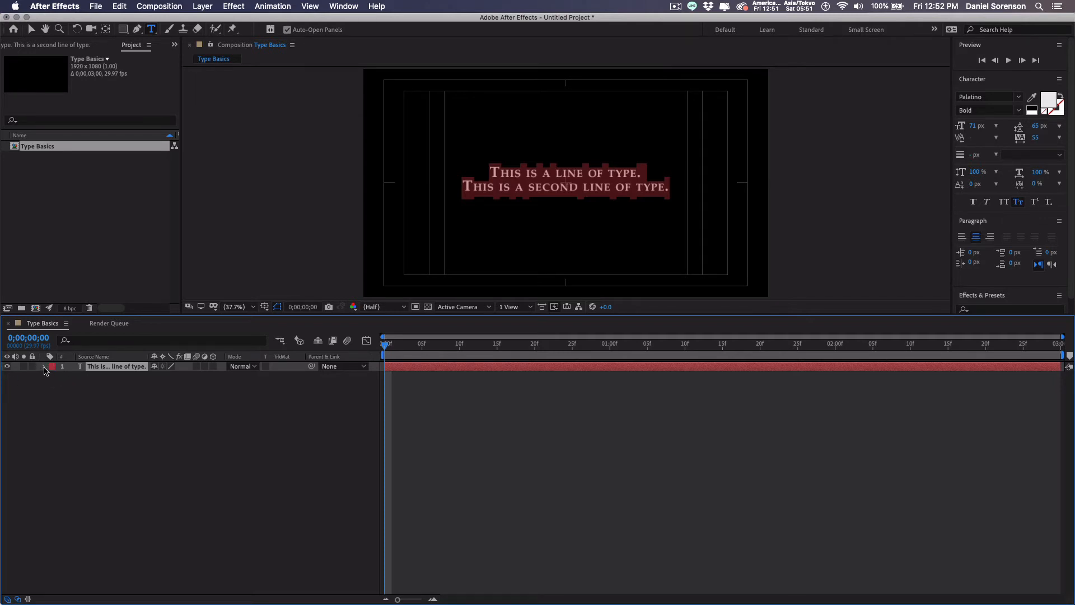
{"action": "left_click", "coordinate": [45, 367]}
{"action": "left_click", "coordinate": [151, 30]}
{"action": "left_click_drag", "start_coordinate": [451, 182], "coordinate": [691, 187]}
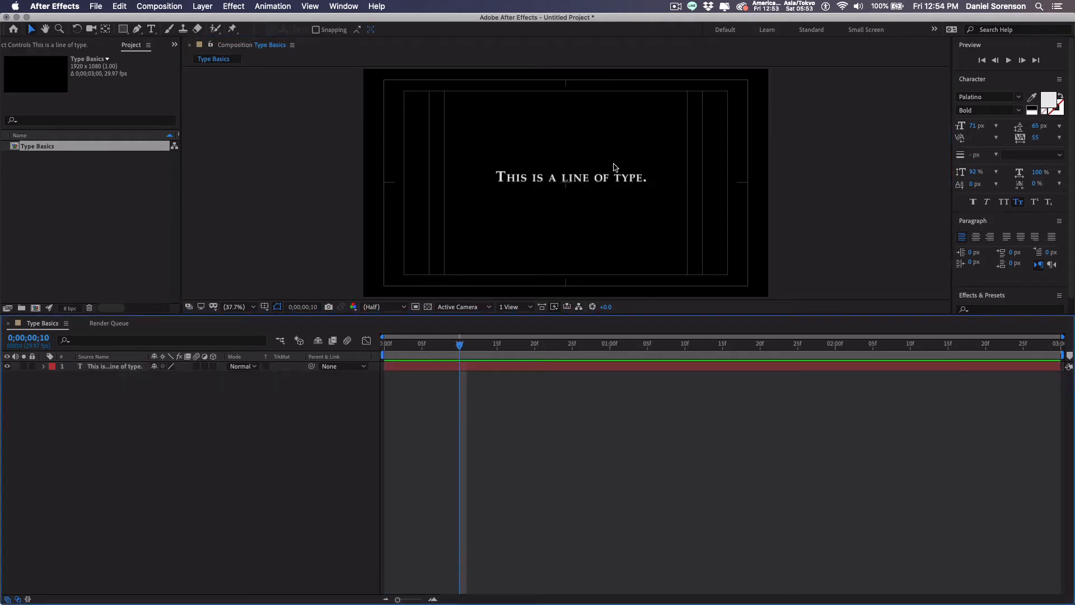
Step: Centre the single line of type in the composition and keyframe its Position at 607.7, 549.3 at 0;00;00;10
{"action": "left_click_drag", "start_coordinate": [585, 186], "coordinate": [580, 187]}
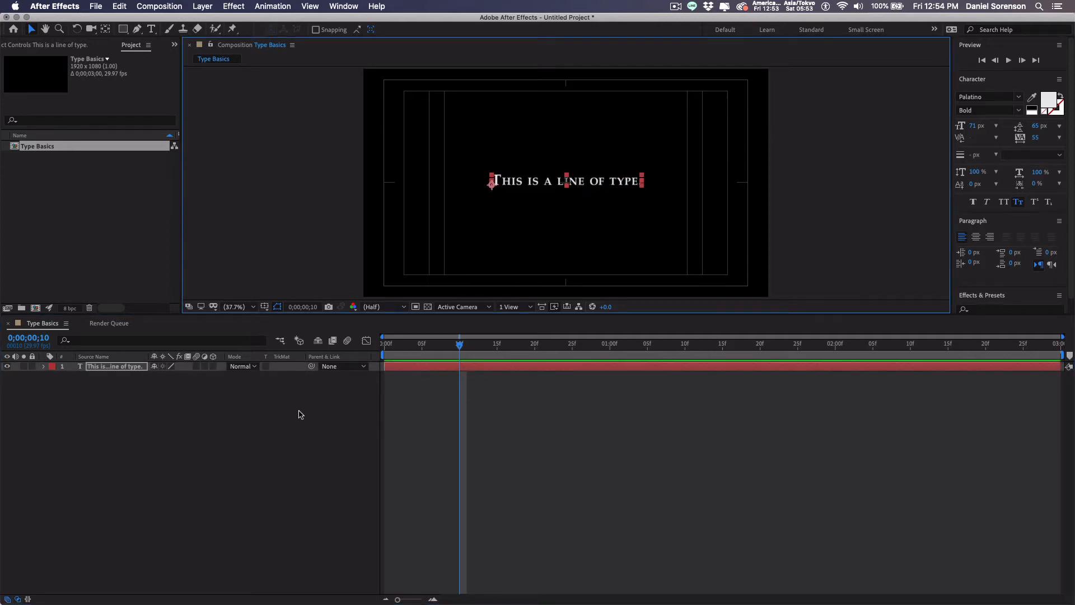
{"action": "left_click", "coordinate": [44, 366]}
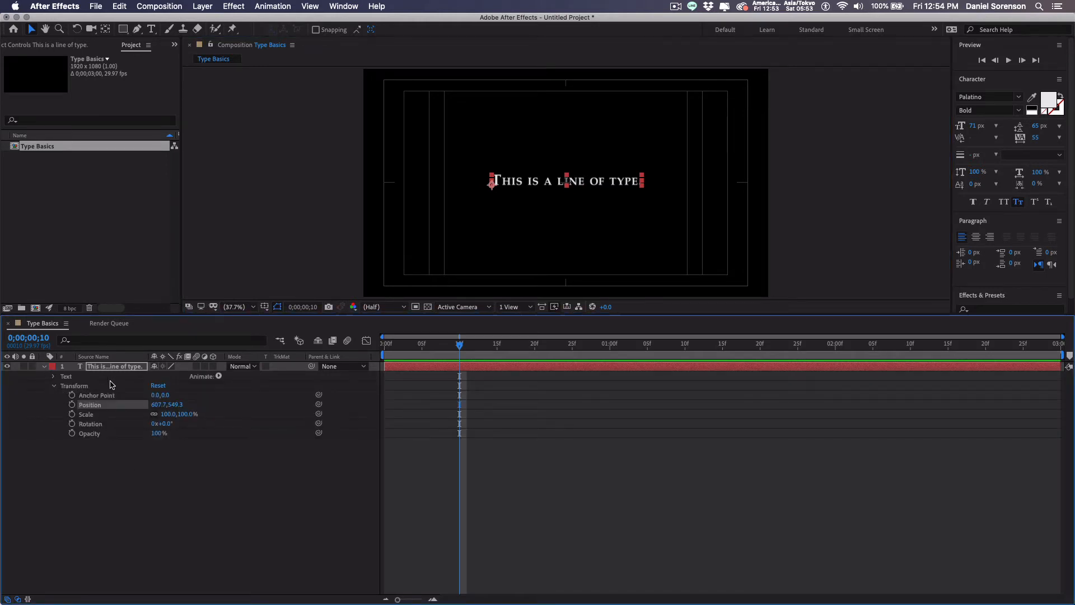
{"action": "left_click", "coordinate": [71, 405]}
Step: Move the line of type horizontally just off the left edge of the frame at 0;00;00;00 as its starting Position keyframe
{"action": "key", "text": "Home"}
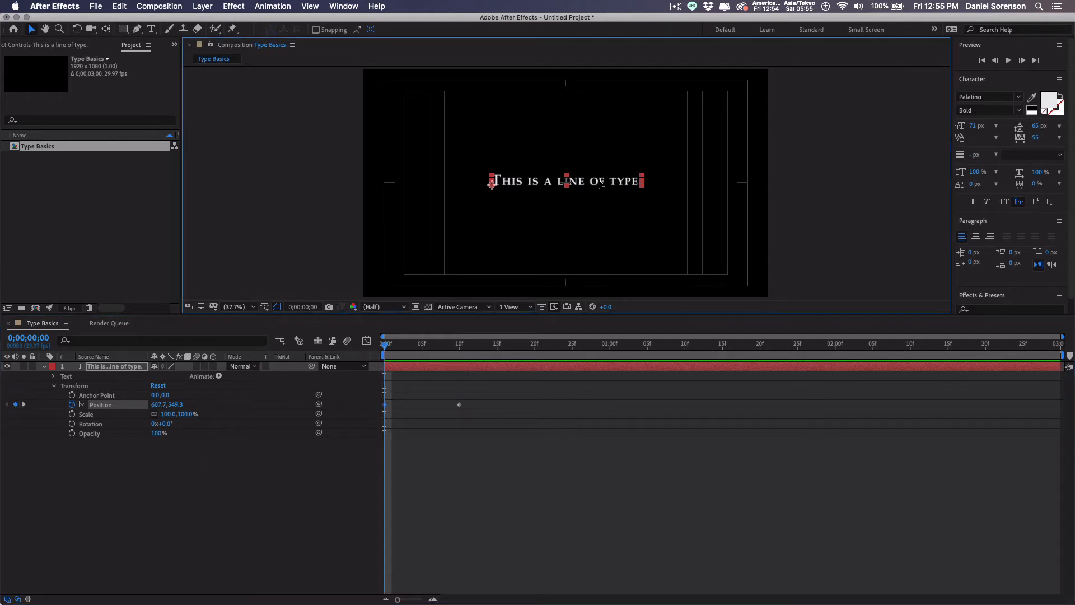
{"action": "left_click_drag", "start_coordinate": [602, 175], "coordinate": [313, 169]}
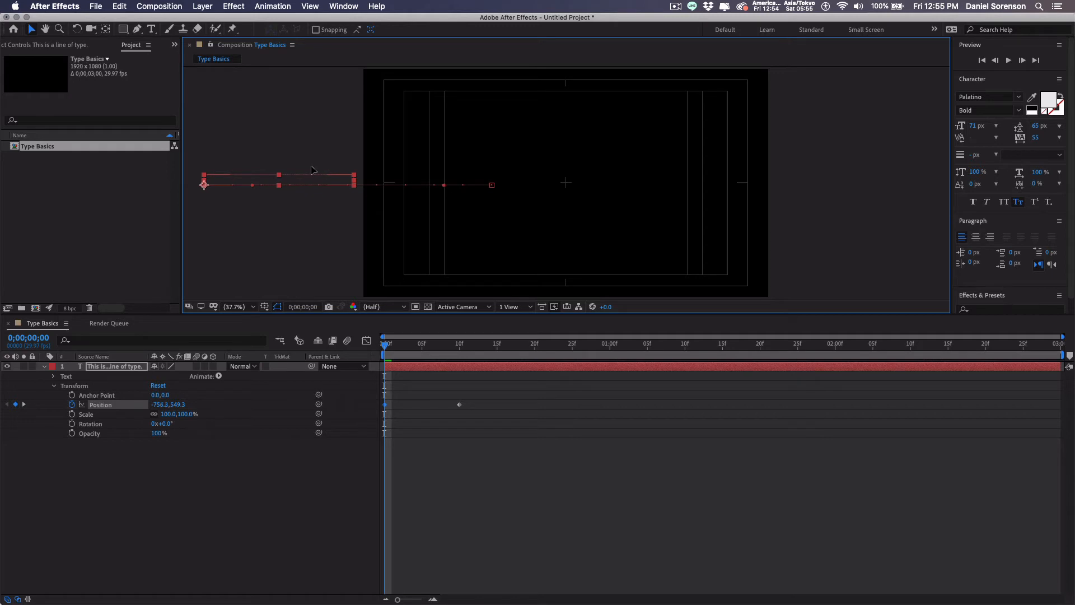
Step: Apply easing to the text layer's Position keyframe at 0;00;00;10
{"action": "left_click_drag", "start_coordinate": [386, 345], "coordinate": [450, 416]}
{"action": "right_click", "coordinate": [460, 408]}
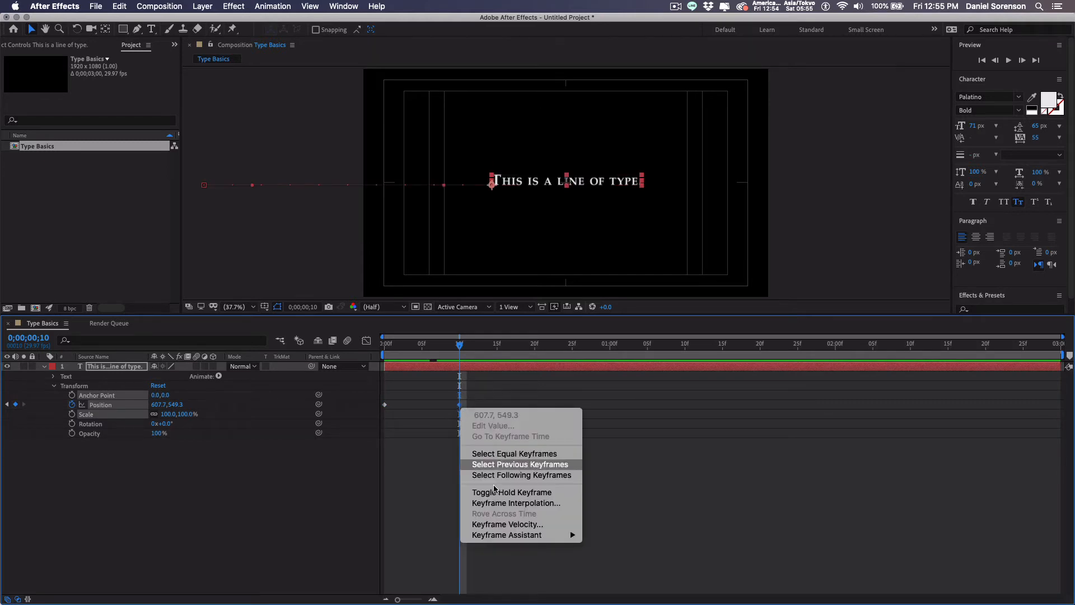
{"action": "mouse_move", "coordinate": [518, 535]}
{"action": "left_click", "coordinate": [616, 541]}
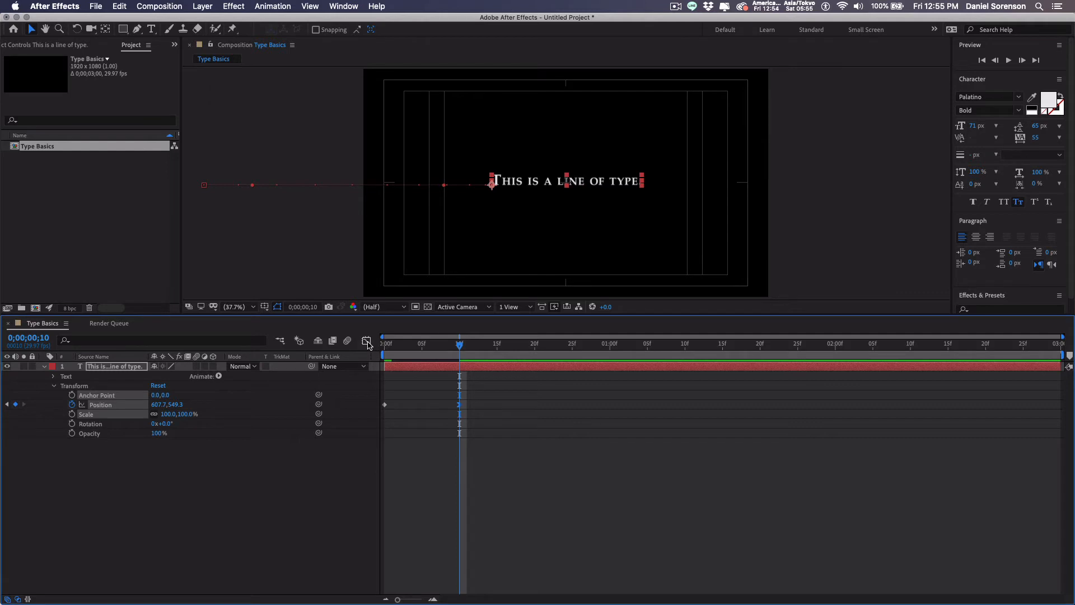
Step: Raise the incoming influence of the final Position keyframe to 100% in the Graph Editor's speed graph
{"action": "left_click", "coordinate": [367, 342]}
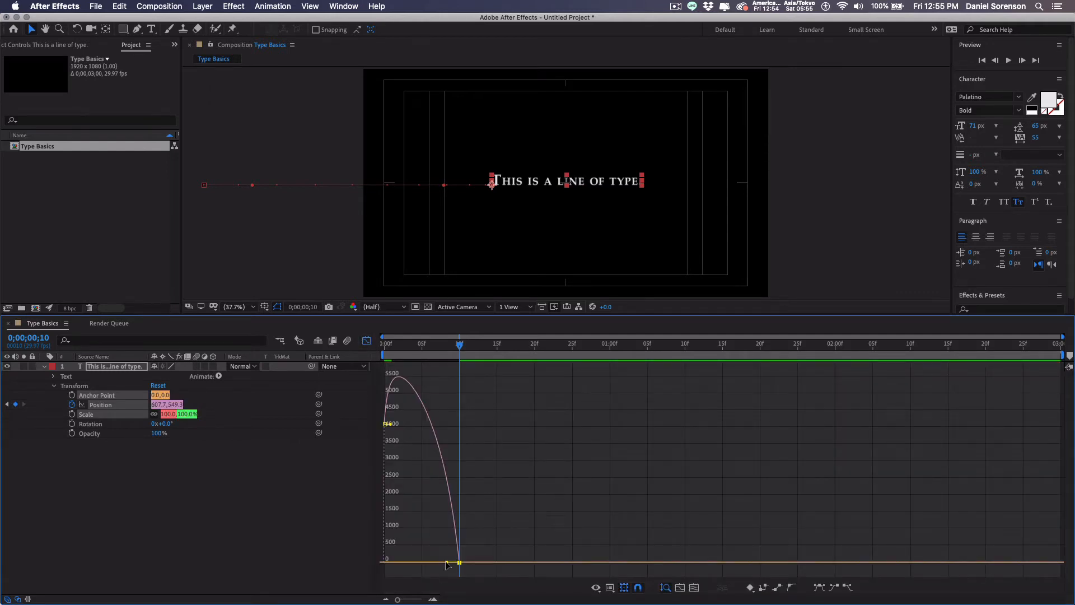
{"action": "left_click_drag", "start_coordinate": [446, 563], "coordinate": [415, 562]}
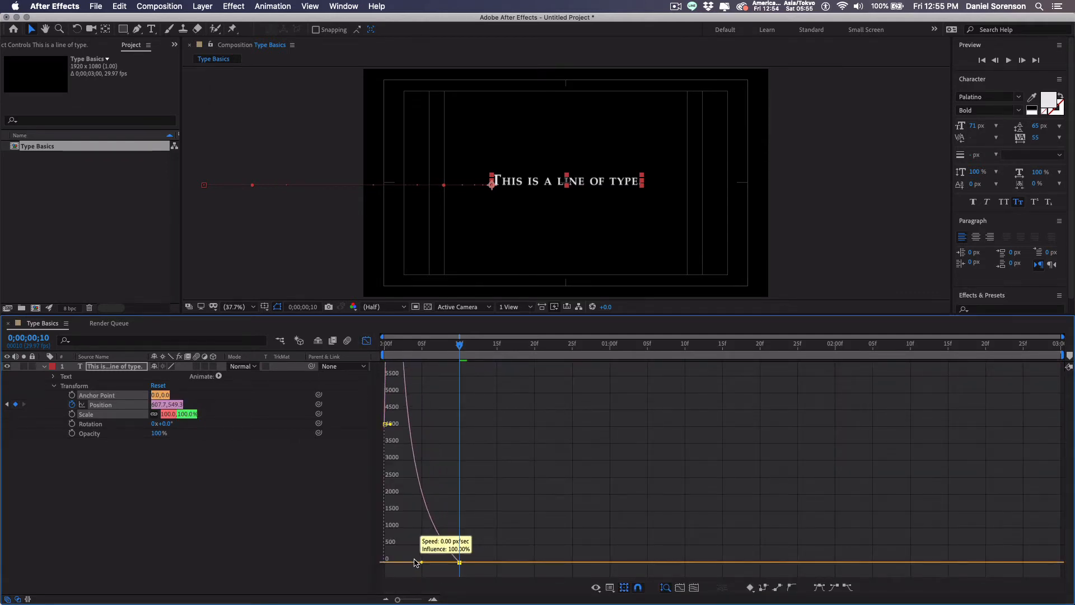
{"action": "left_click", "coordinate": [367, 340]}
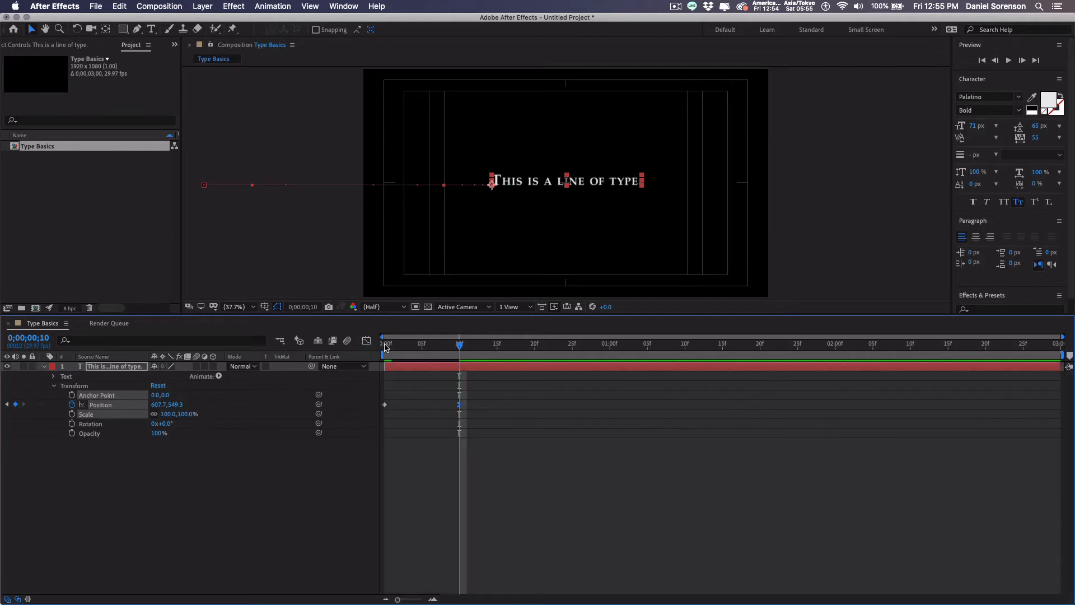
Step: Preview the text's slide-in animation from the start of the composition
{"action": "left_click", "coordinate": [385, 343]}
{"action": "key", "text": "space"}
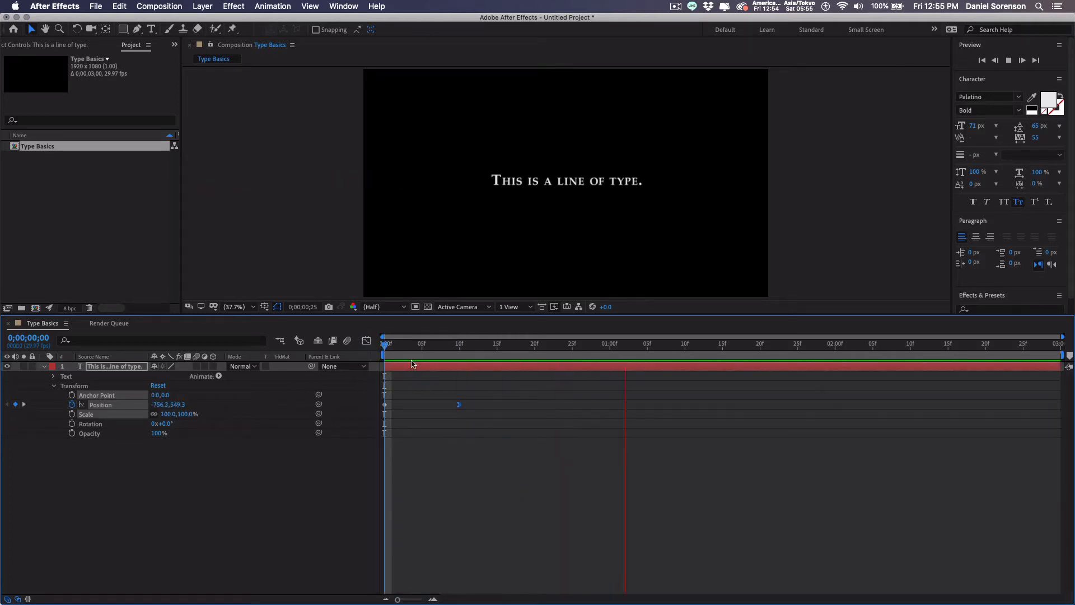
{"action": "key", "text": "space"}
Step: Collapse the layer's Transform properties and add a Tracking text animator to the line of type
{"action": "left_click", "coordinate": [54, 386]}
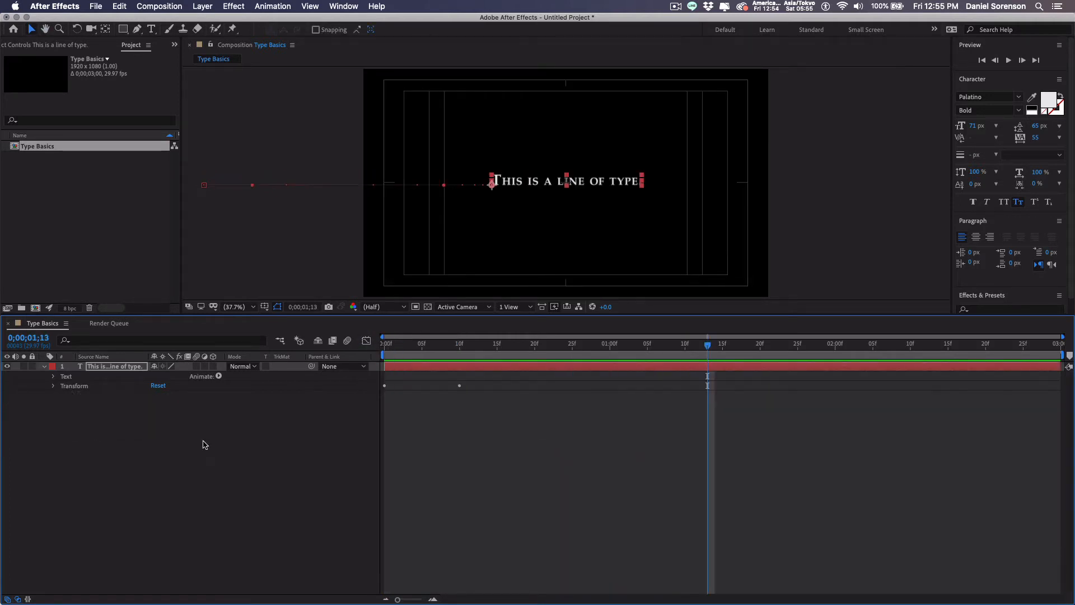
{"action": "left_click", "coordinate": [219, 377]}
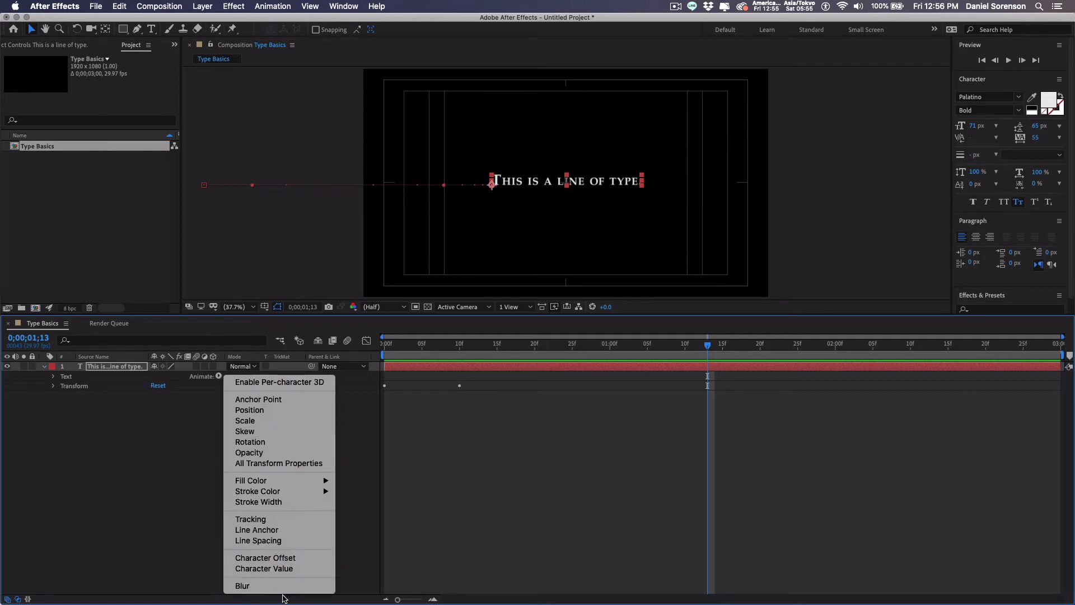
{"action": "mouse_move", "coordinate": [284, 487]}
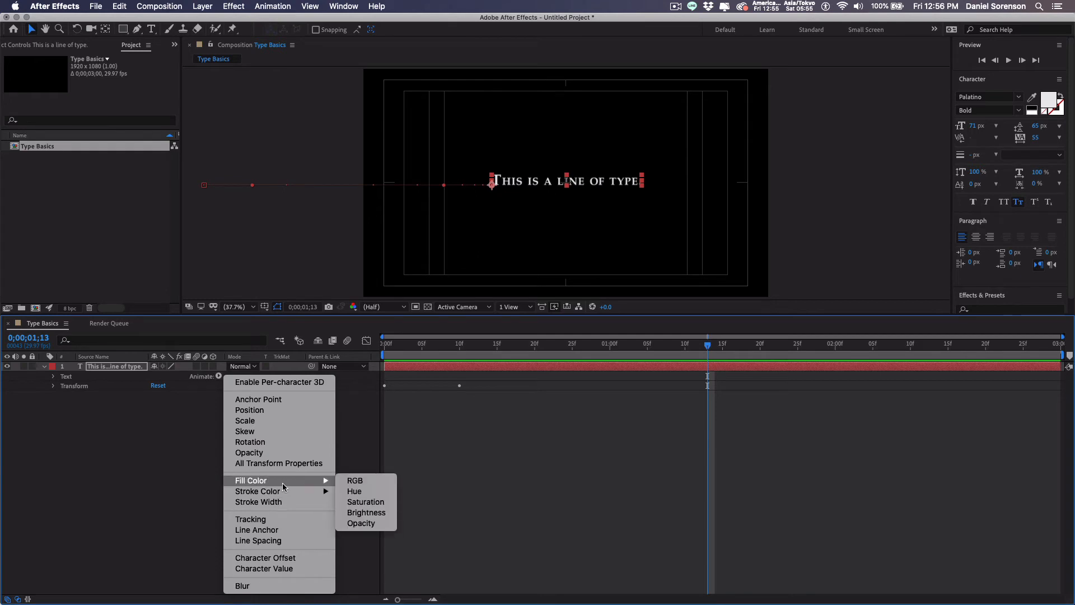
{"action": "left_click", "coordinate": [246, 519]}
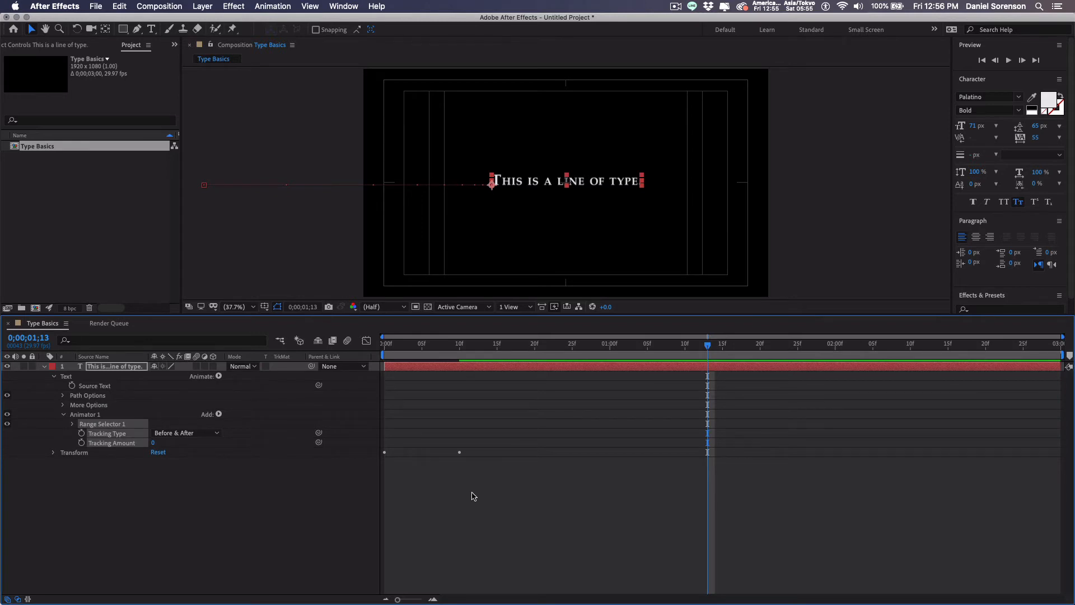
Step: Keyframe the animator's Tracking Amount at 0 at 0;00;00;10 and return the playhead to 0;00;00;00
{"action": "left_click_drag", "start_coordinate": [455, 348], "coordinate": [460, 352]}
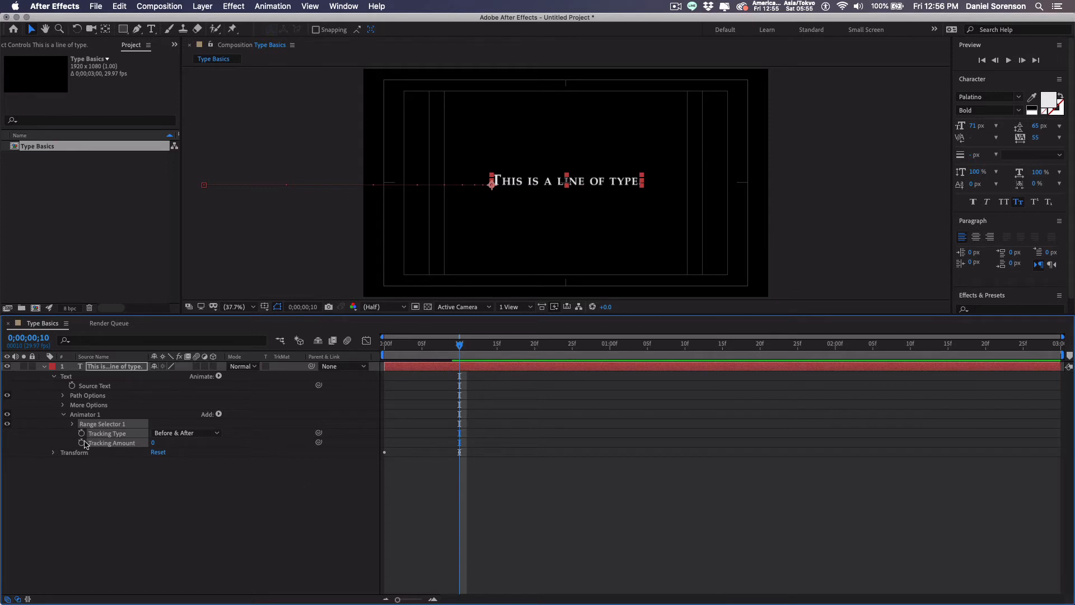
{"action": "left_click", "coordinate": [89, 466]}
{"action": "left_click", "coordinate": [82, 443]}
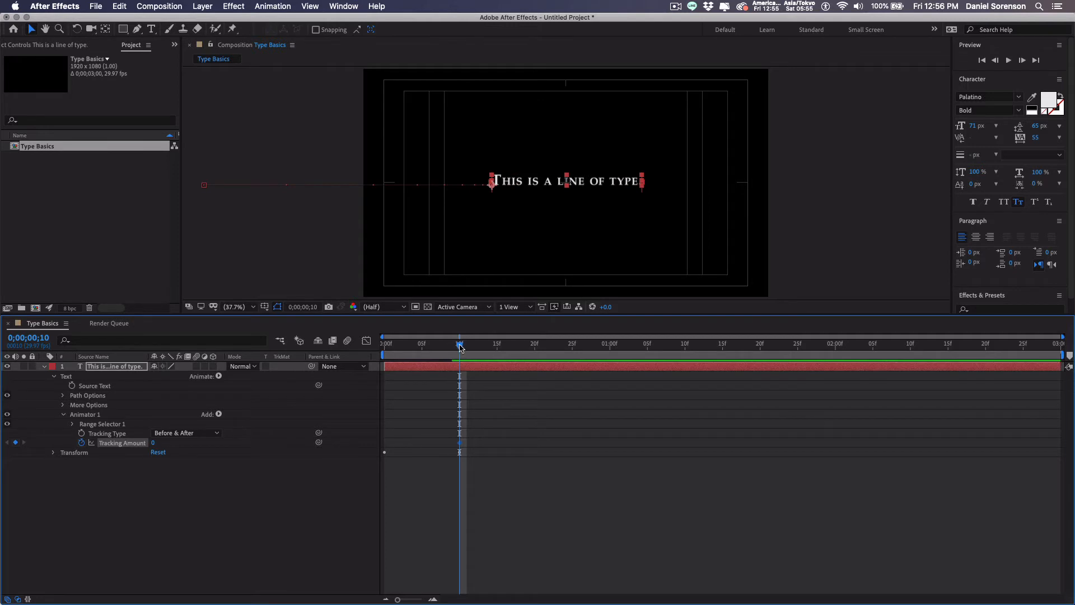
{"action": "left_click_drag", "start_coordinate": [460, 347], "coordinate": [385, 355]}
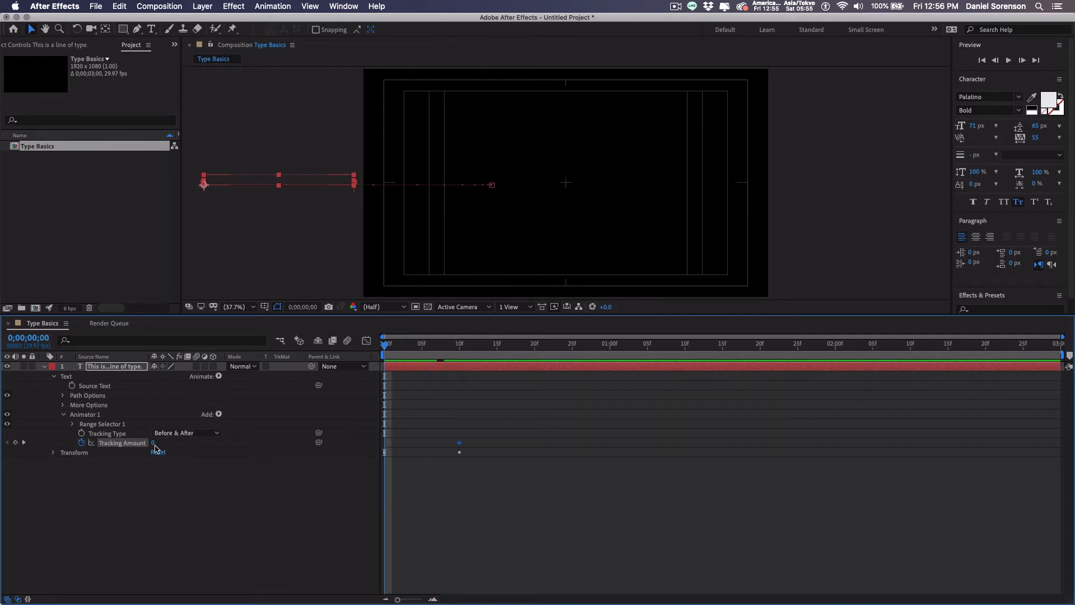
Step: At 0;00;00;00, set the Tracking Amount to 50 and the layer's Position X to -1856.3, then scrub through the move
{"action": "left_click_drag", "start_coordinate": [154, 444], "coordinate": [183, 444]}
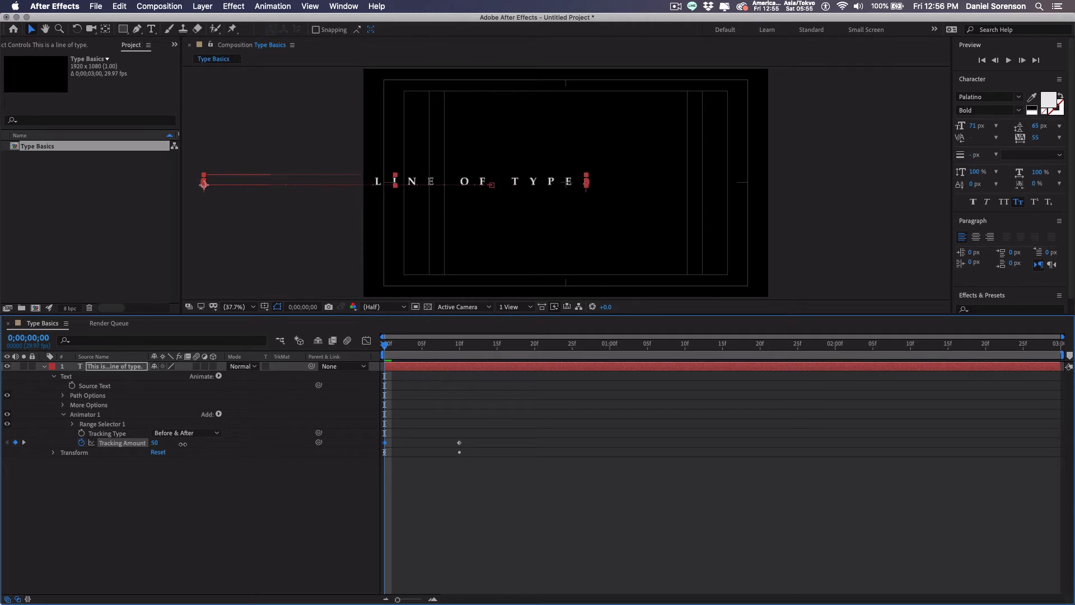
{"action": "left_click", "coordinate": [54, 452]}
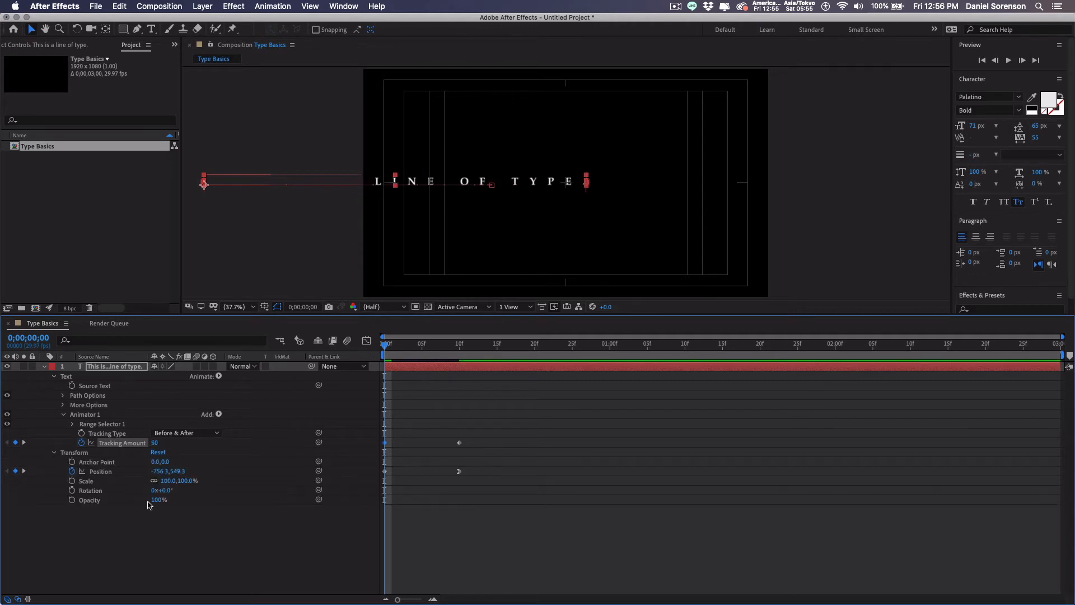
{"action": "left_click_drag", "start_coordinate": [159, 472], "coordinate": [57, 484]}
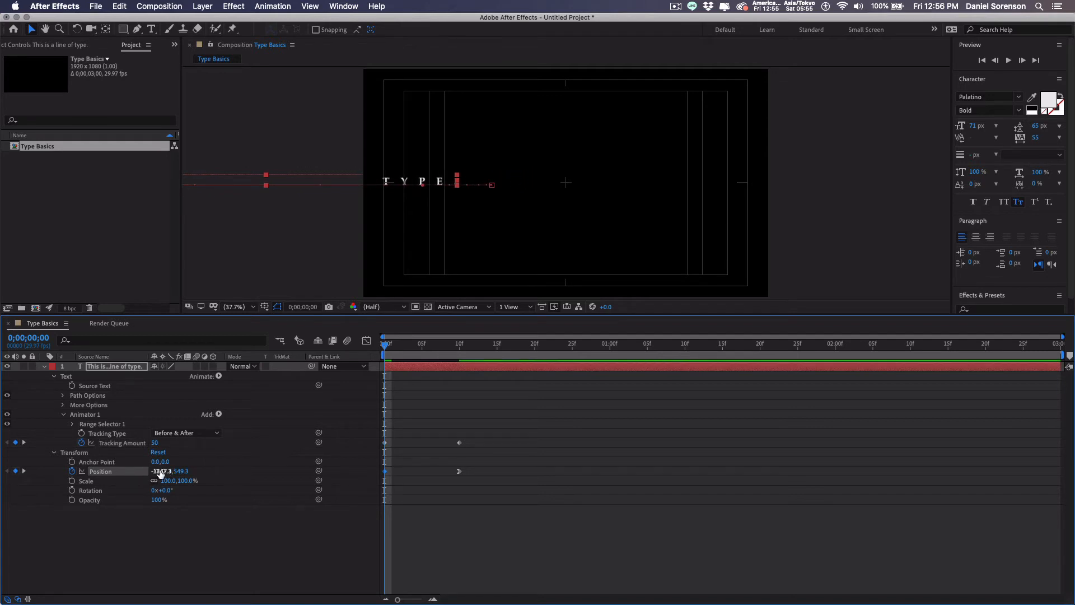
{"action": "left_click_drag", "start_coordinate": [158, 472], "coordinate": [49, 470]}
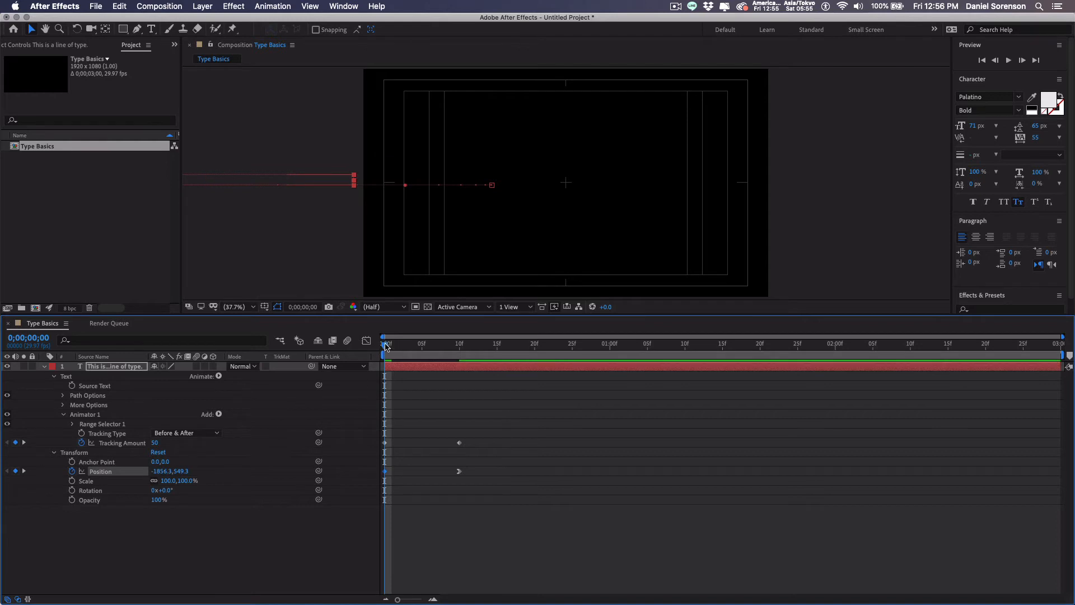
{"action": "left_click_drag", "start_coordinate": [386, 345], "coordinate": [460, 407]}
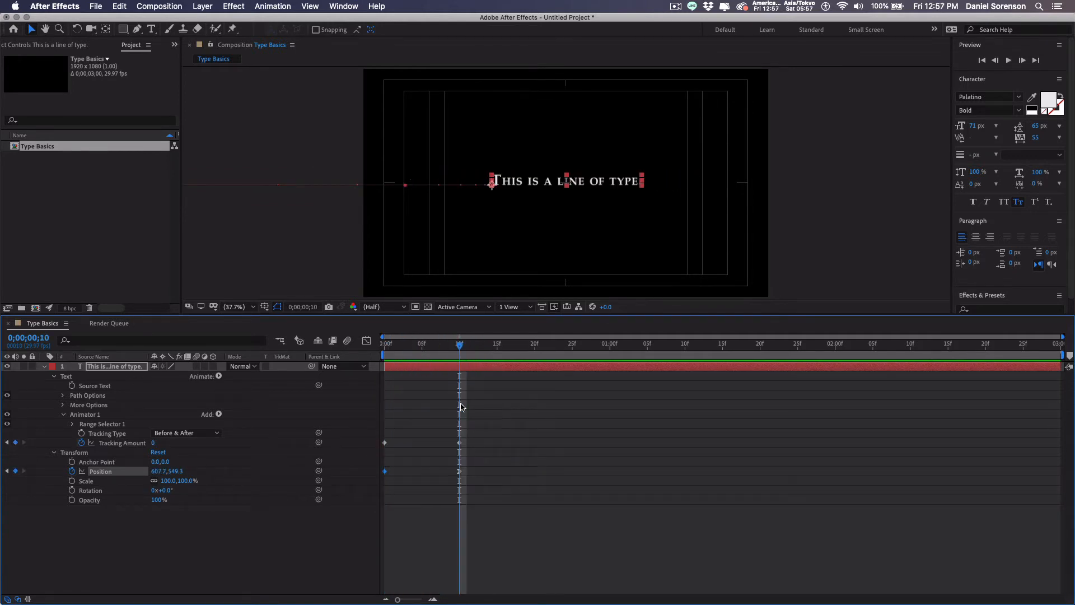
Step: Center-align the text, set Position X to 964.7 at 0;00;00;10 and -996.3 at 0;00;00;00, and scrub through the move
{"action": "left_click", "coordinate": [977, 238]}
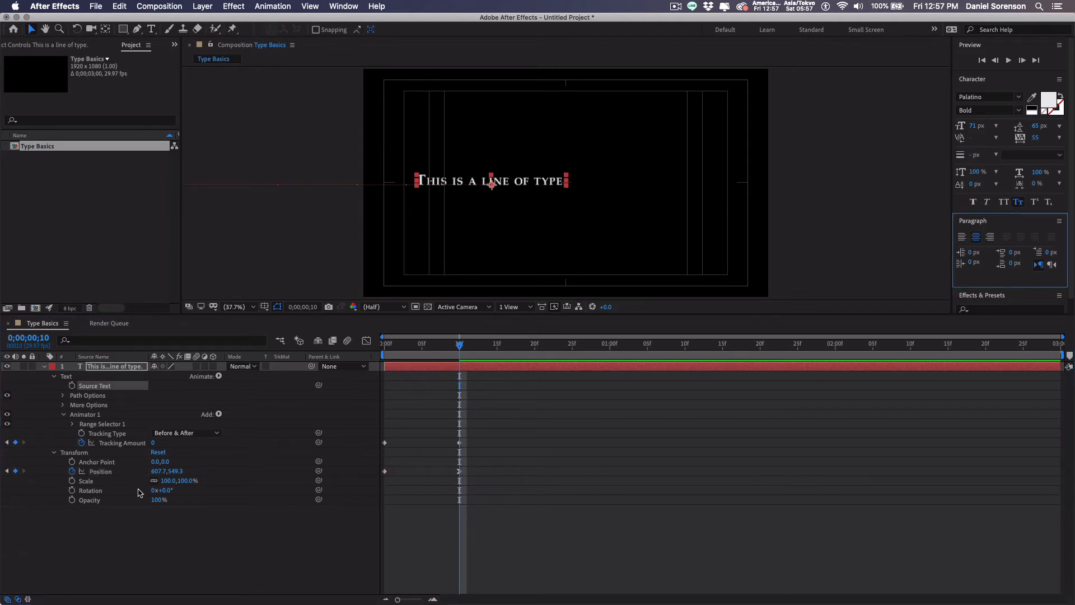
{"action": "left_click_drag", "start_coordinate": [157, 472], "coordinate": [347, 470]}
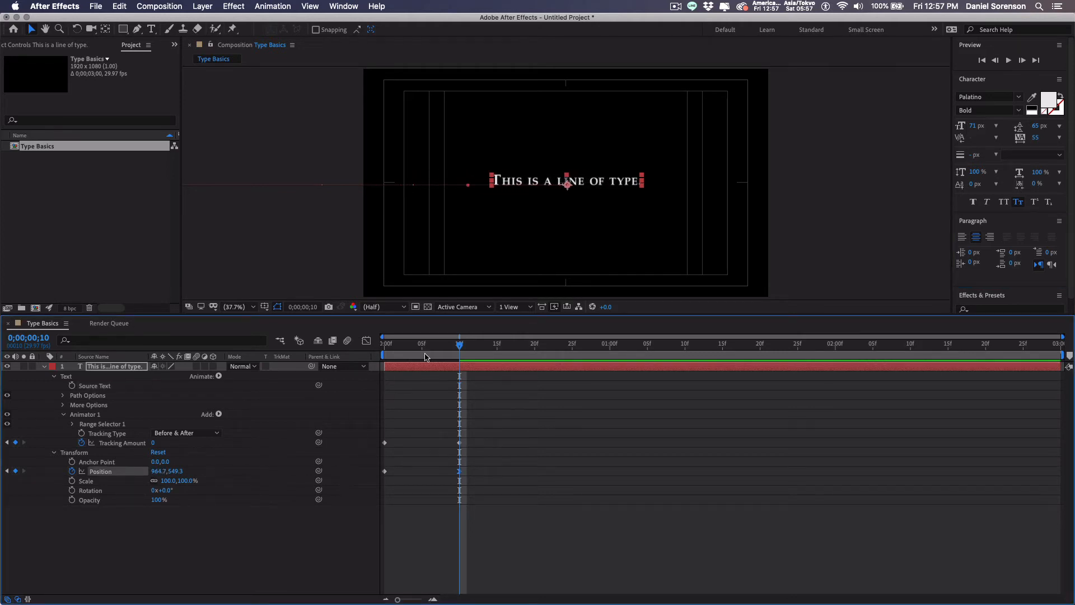
{"action": "left_click_drag", "start_coordinate": [456, 354], "coordinate": [385, 357]}
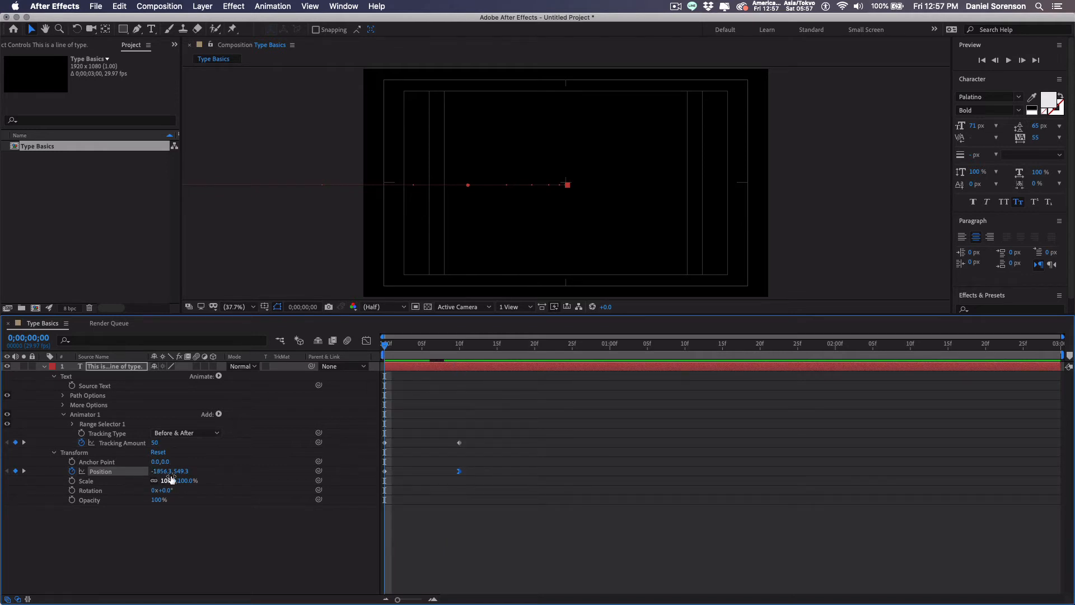
{"action": "left_click_drag", "start_coordinate": [165, 471], "coordinate": [605, 434]}
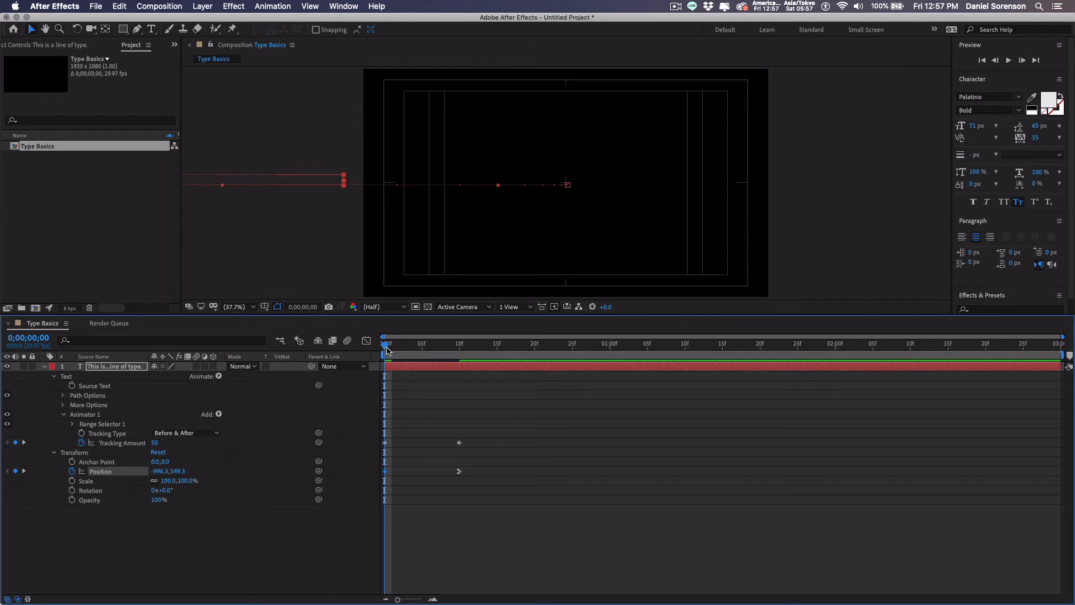
{"action": "left_click_drag", "start_coordinate": [386, 349], "coordinate": [461, 394]}
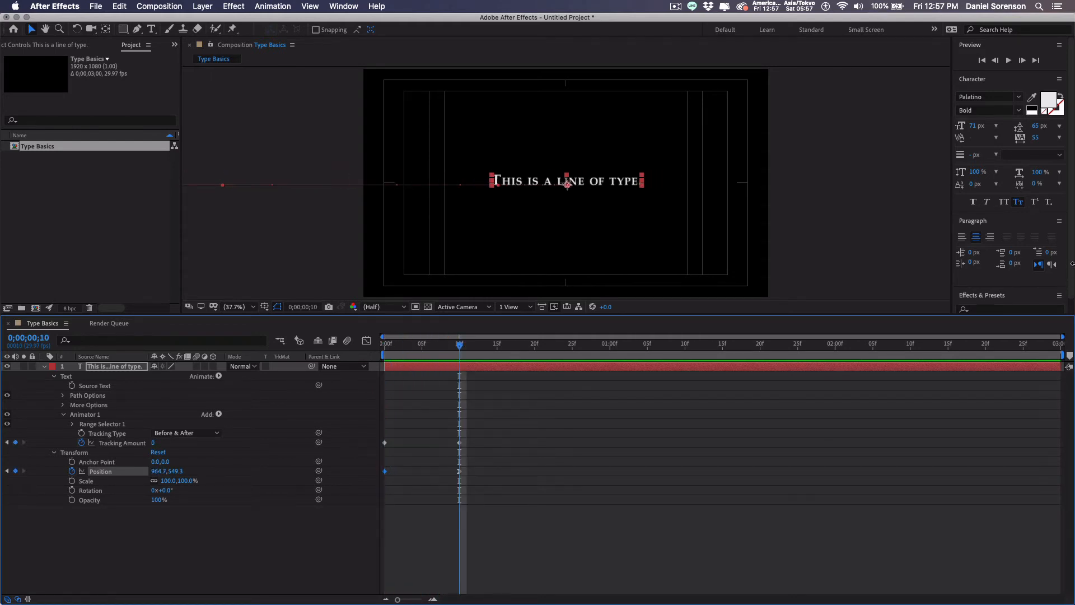
Step: Right-align the text, set Position X to 1320.7 at 0;00;00;10 and -143.3 at 0;00;00;00, and scrub through the move
{"action": "left_click", "coordinate": [990, 238]}
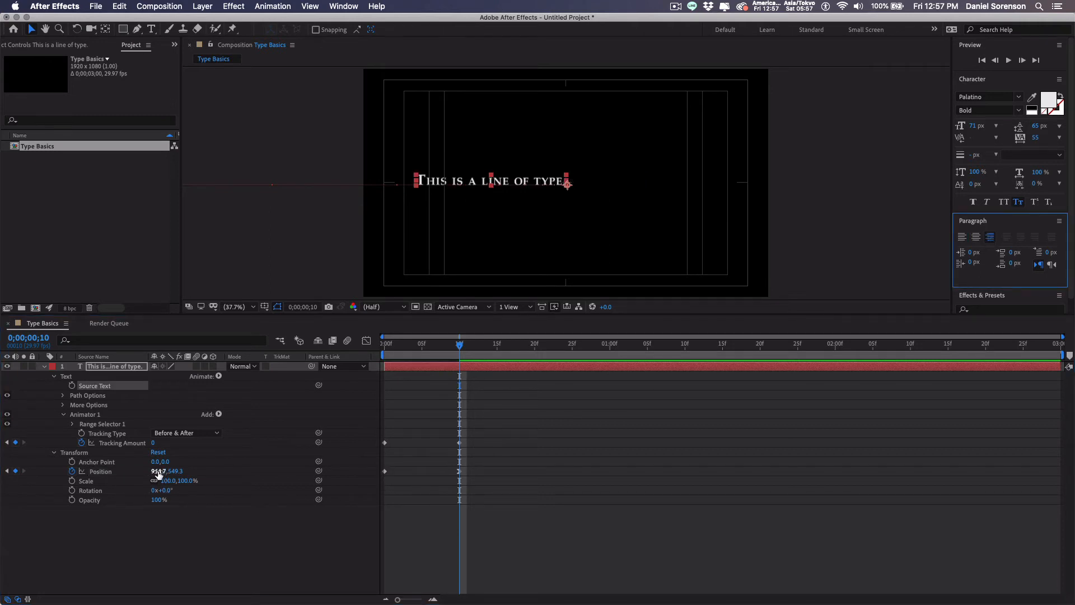
{"action": "left_click_drag", "start_coordinate": [158, 471], "coordinate": [357, 471]}
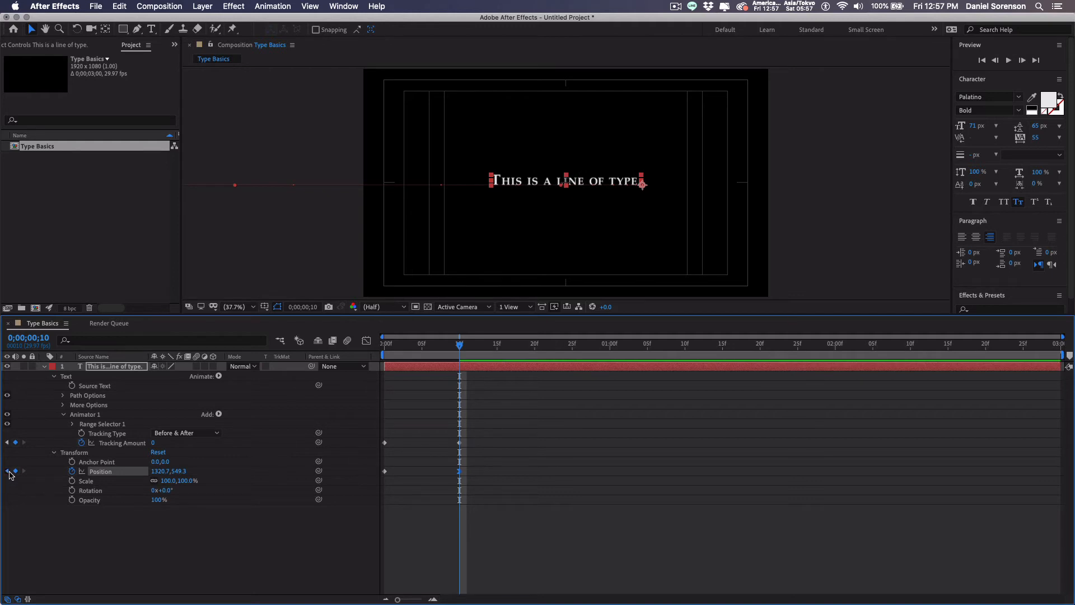
{"action": "left_click", "coordinate": [8, 471]}
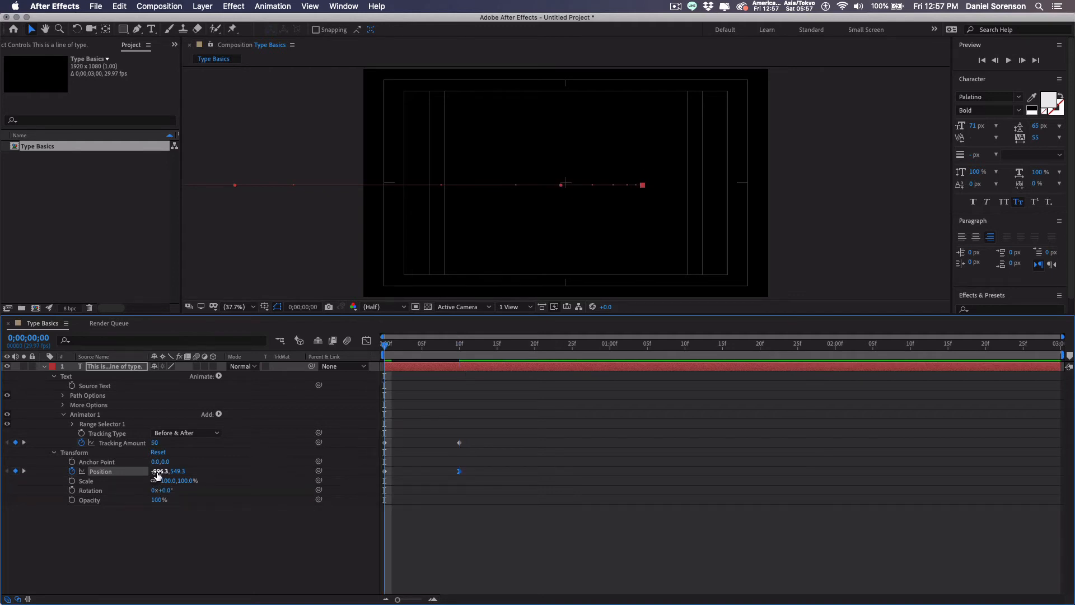
{"action": "left_click_drag", "start_coordinate": [157, 474], "coordinate": [618, 469]}
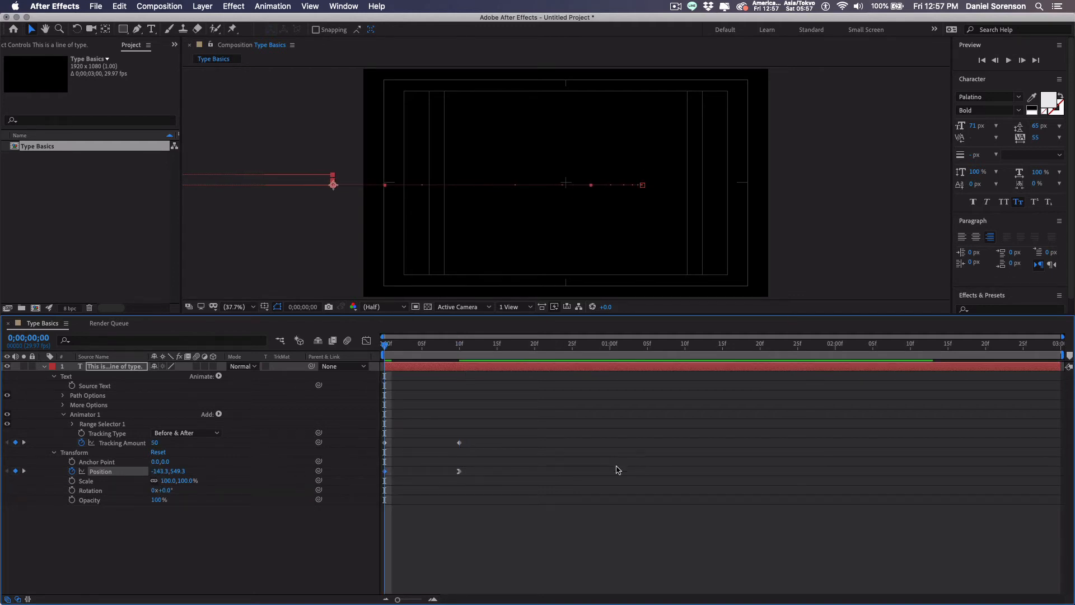
{"action": "left_click_drag", "start_coordinate": [384, 347], "coordinate": [458, 398]}
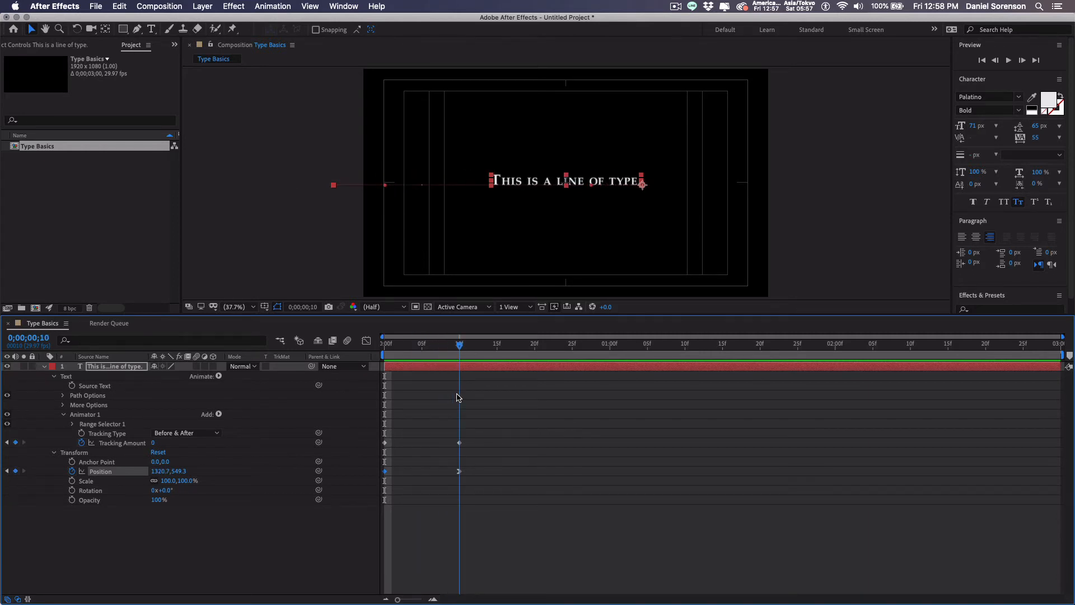
Step: Apply Easy Ease In to the Tracking Amount keyframe at 0;00;00;10
{"action": "left_click_drag", "start_coordinate": [458, 397], "coordinate": [458, 398]}
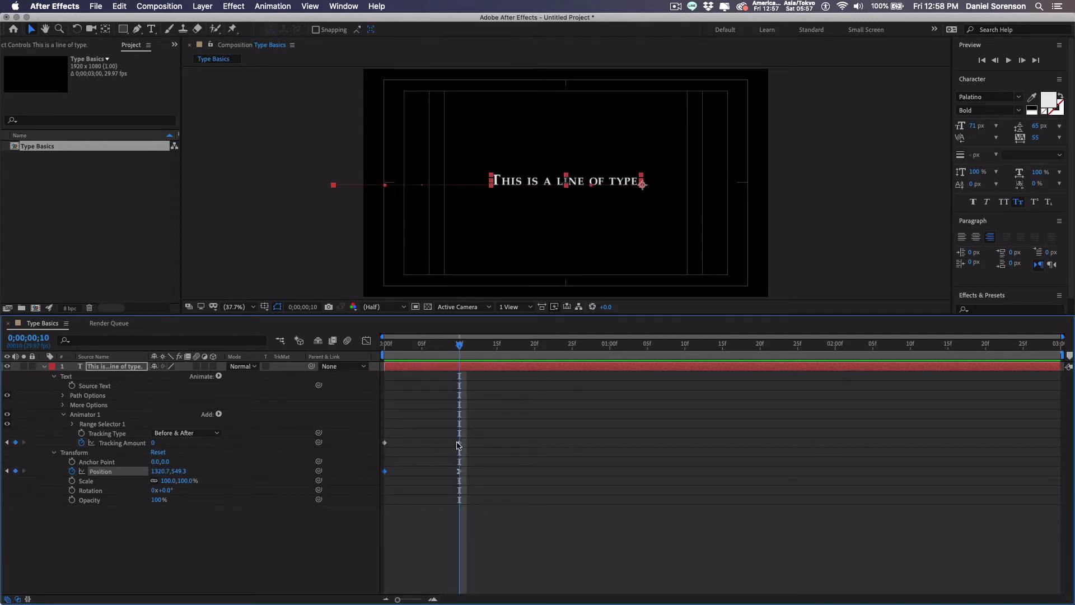
{"action": "mouse_move", "coordinate": [457, 445]}
{"action": "left_mouse_down"}
{"action": "mouse_move", "coordinate": [489, 433]}
{"action": "mouse_move", "coordinate": [456, 447]}
{"action": "left_mouse_up"}
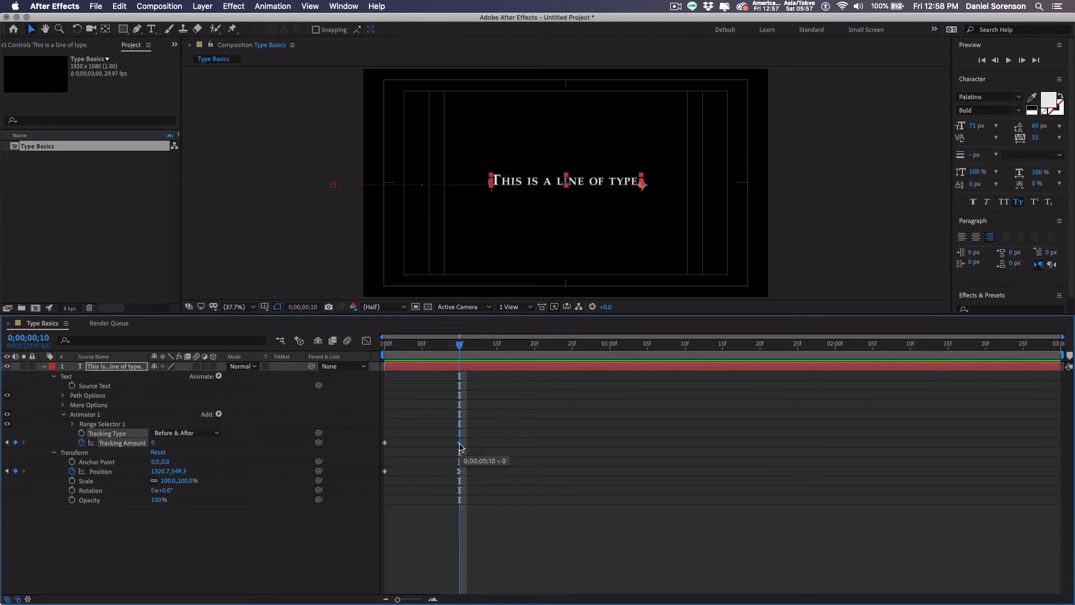
{"action": "right_click", "coordinate": [459, 446]}
{"action": "mouse_move", "coordinate": [567, 574]}
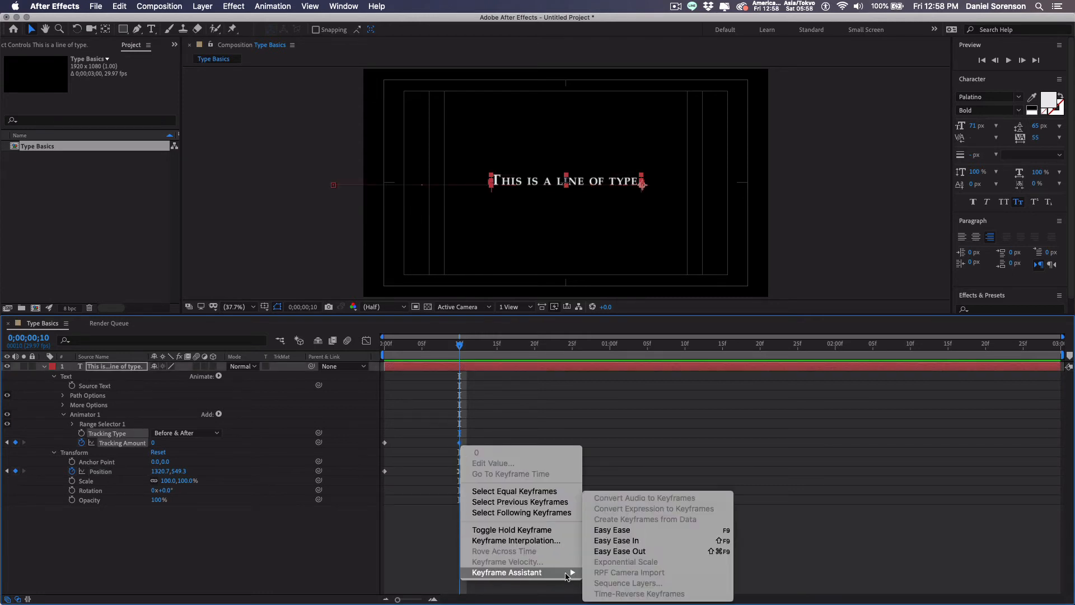
{"action": "left_click", "coordinate": [625, 541]}
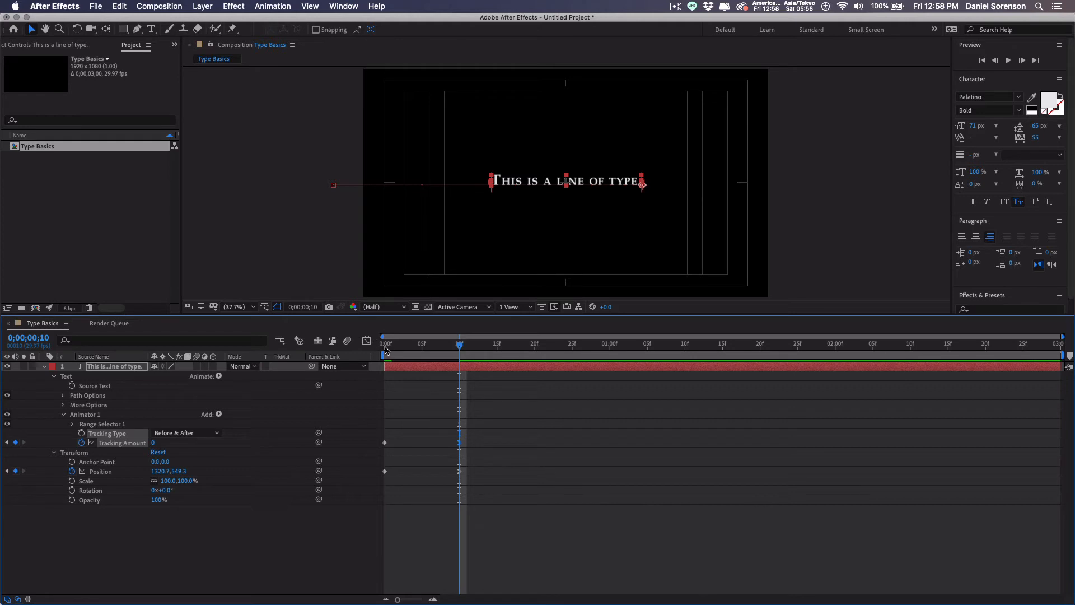
Step: End the work area at 0;00;00;24 and preview the animation from the start of the composition
{"action": "left_click", "coordinate": [385, 348]}
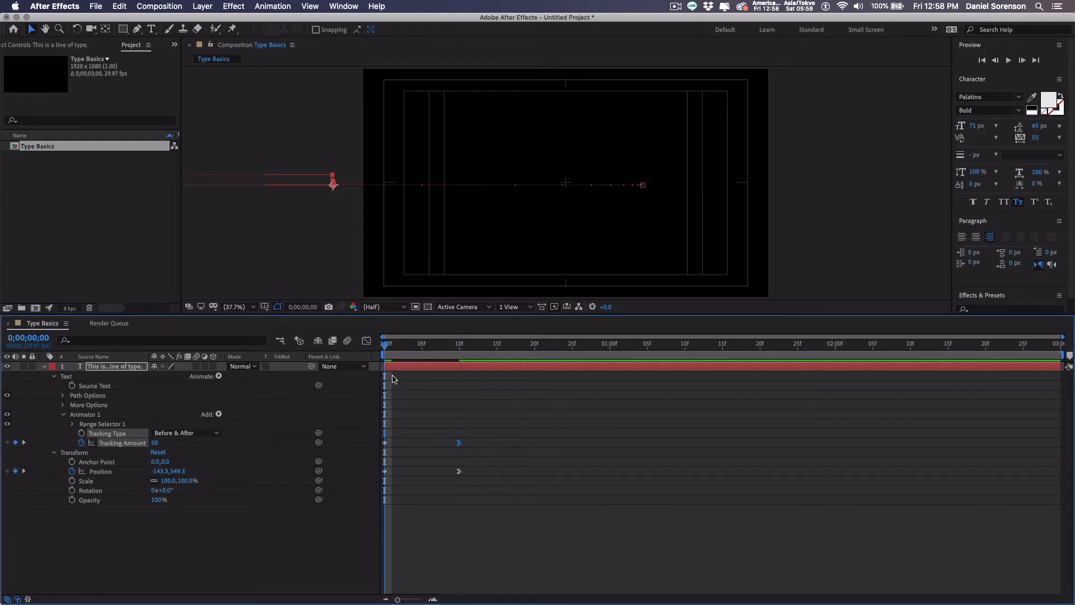
{"action": "left_click", "coordinate": [567, 347]}
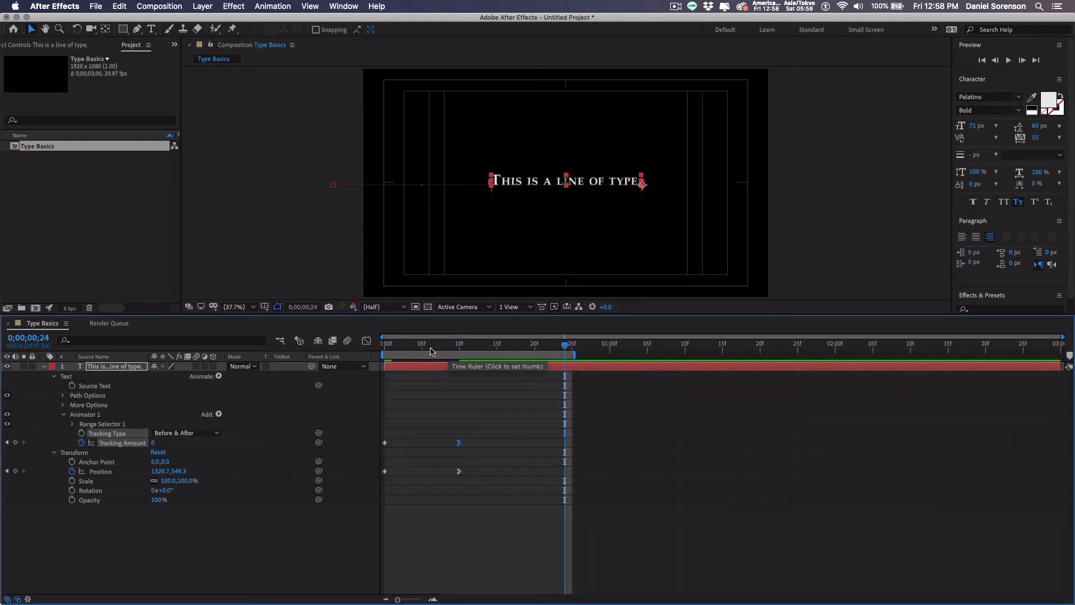
{"action": "left_click", "coordinate": [385, 347]}
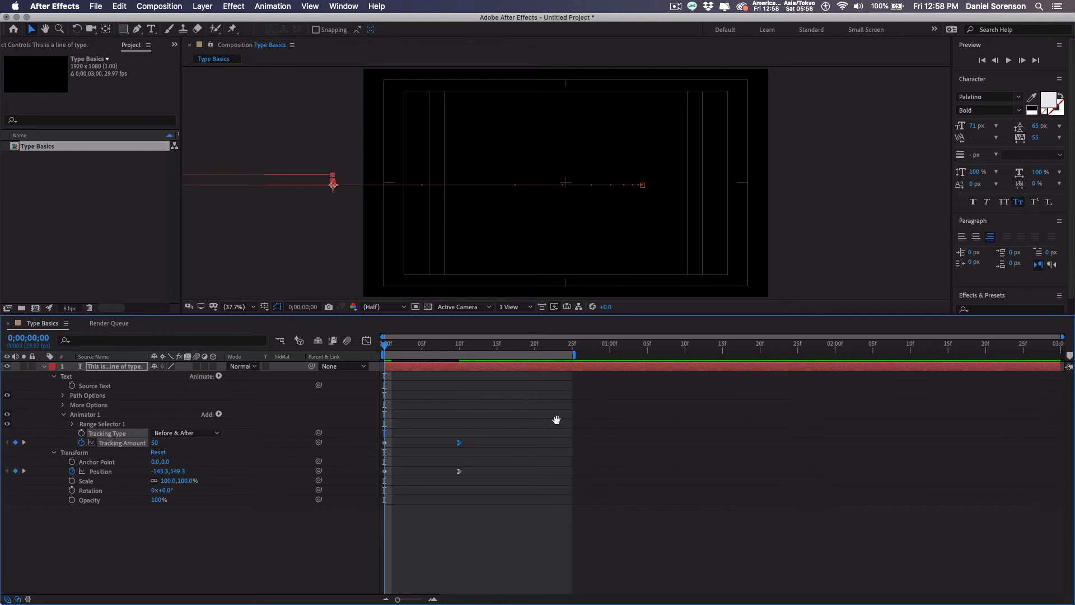
{"action": "key", "text": "space"}
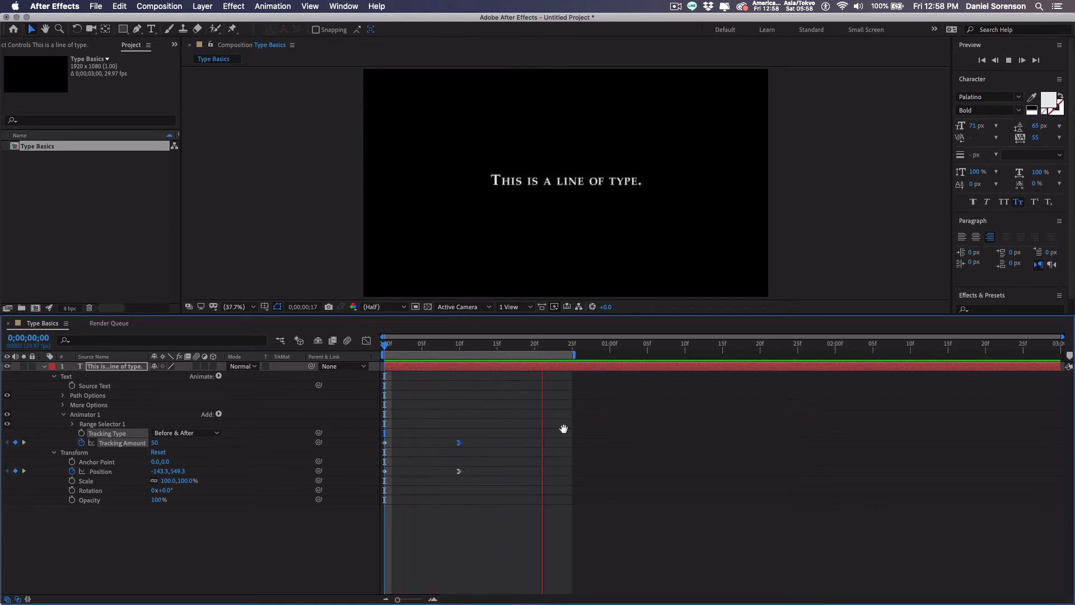
{"action": "key", "text": "space"}
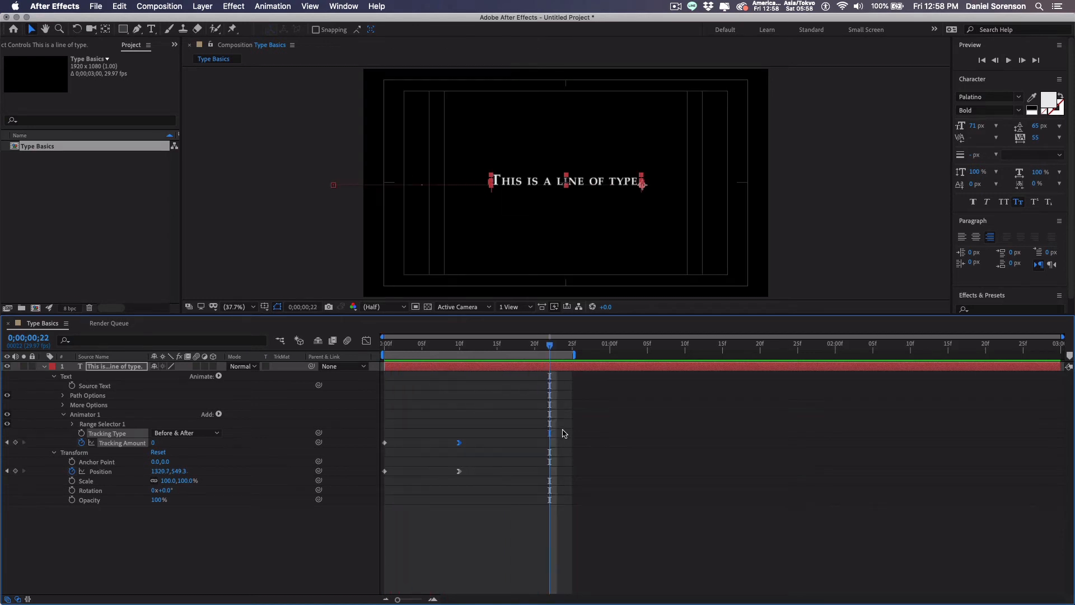
Step: Move the final Tracking Amount and Position keyframes to 0;00;00;15 and preview the slower animation
{"action": "left_click", "coordinate": [498, 345]}
{"action": "left_click_drag", "start_coordinate": [439, 433], "coordinate": [498, 478]}
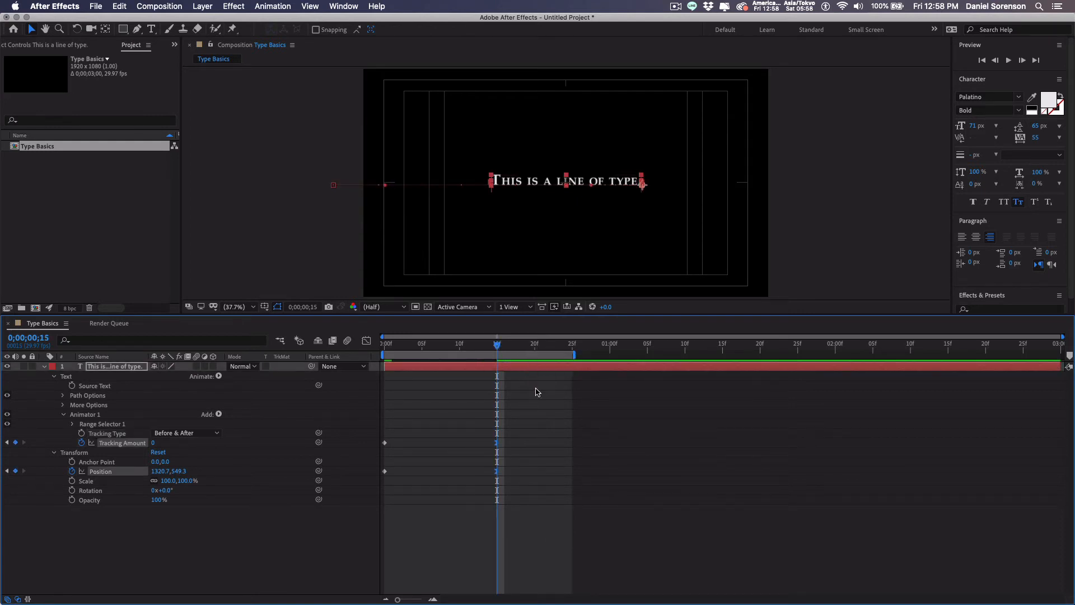
{"action": "key", "text": "space"}
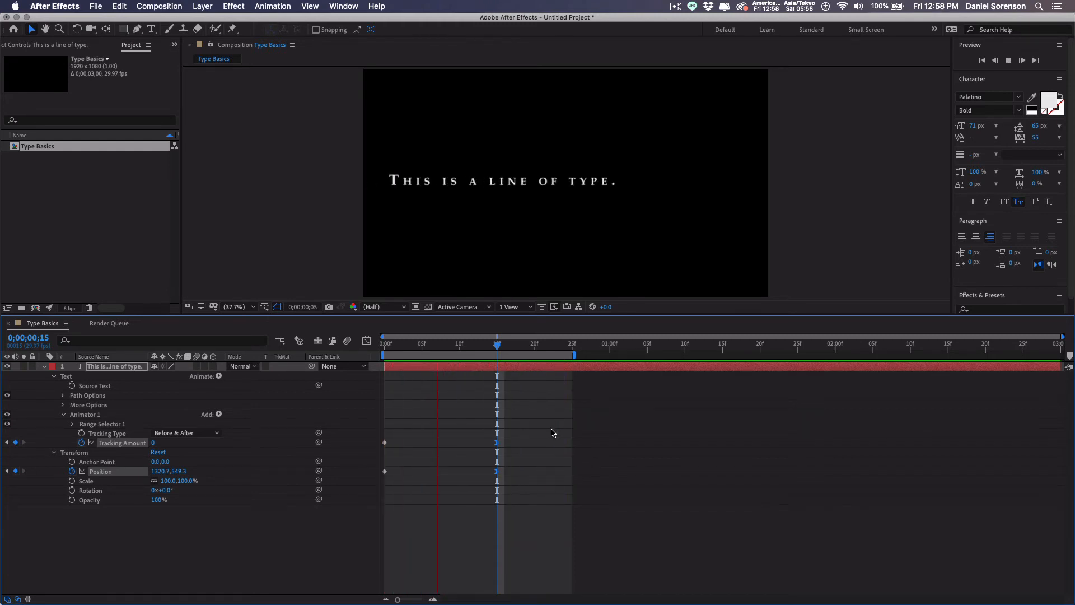
{"action": "key", "text": "space"}
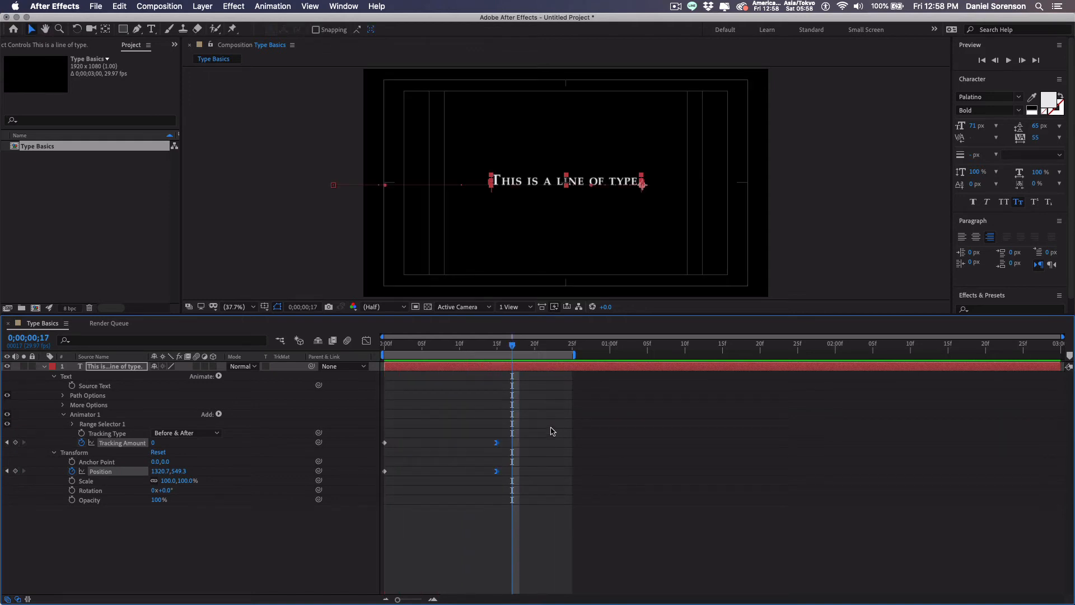
Step: Add an Opacity property to the text layer's Animator 1
{"action": "left_click", "coordinate": [90, 415]}
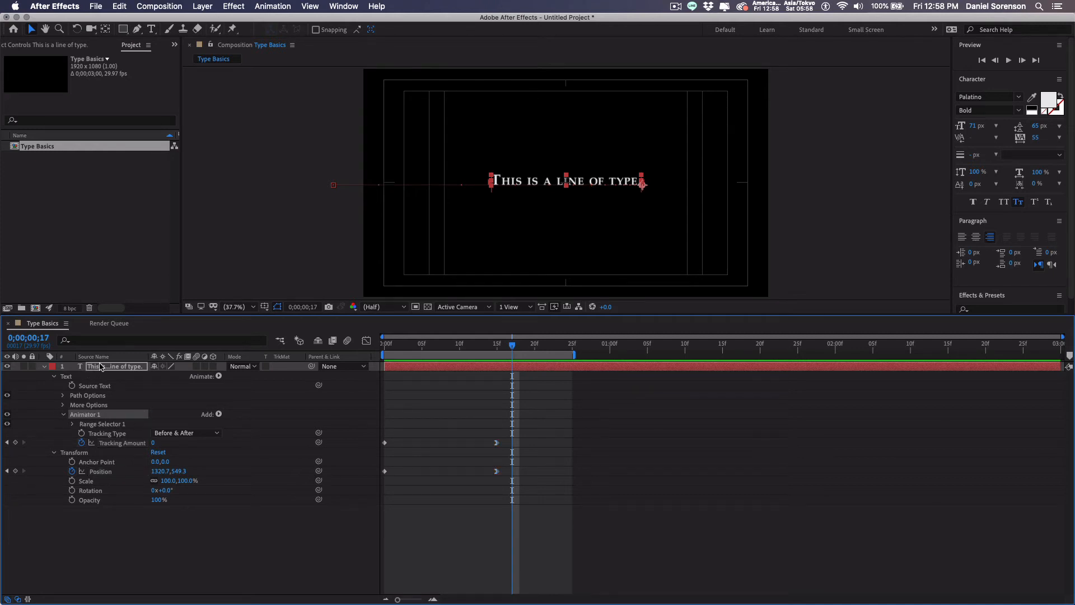
{"action": "left_click", "coordinate": [219, 414]}
{"action": "left_click", "coordinate": [219, 415]}
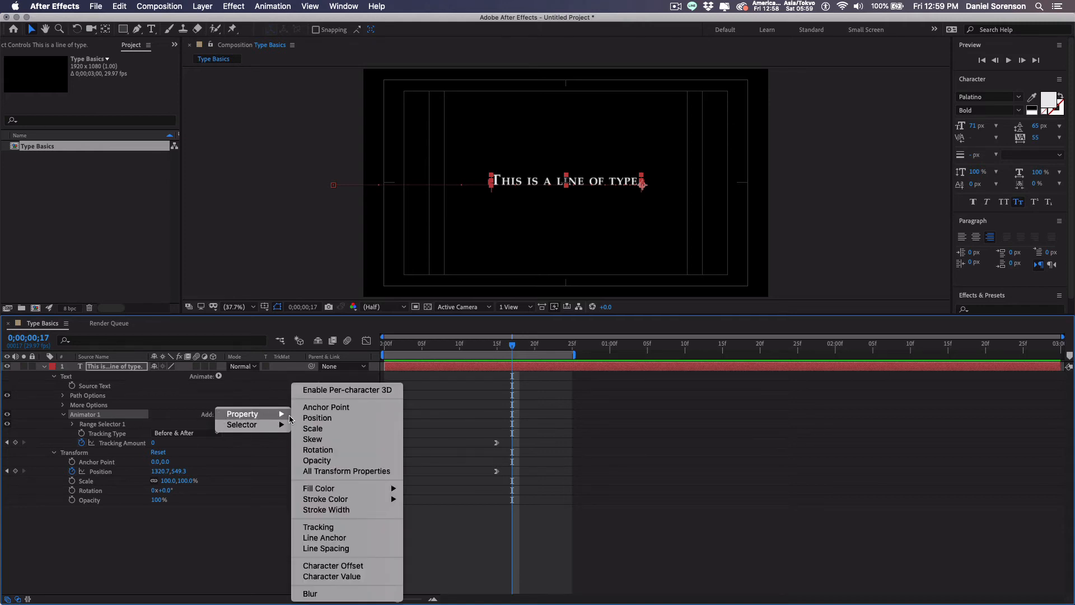
{"action": "left_click", "coordinate": [337, 463]}
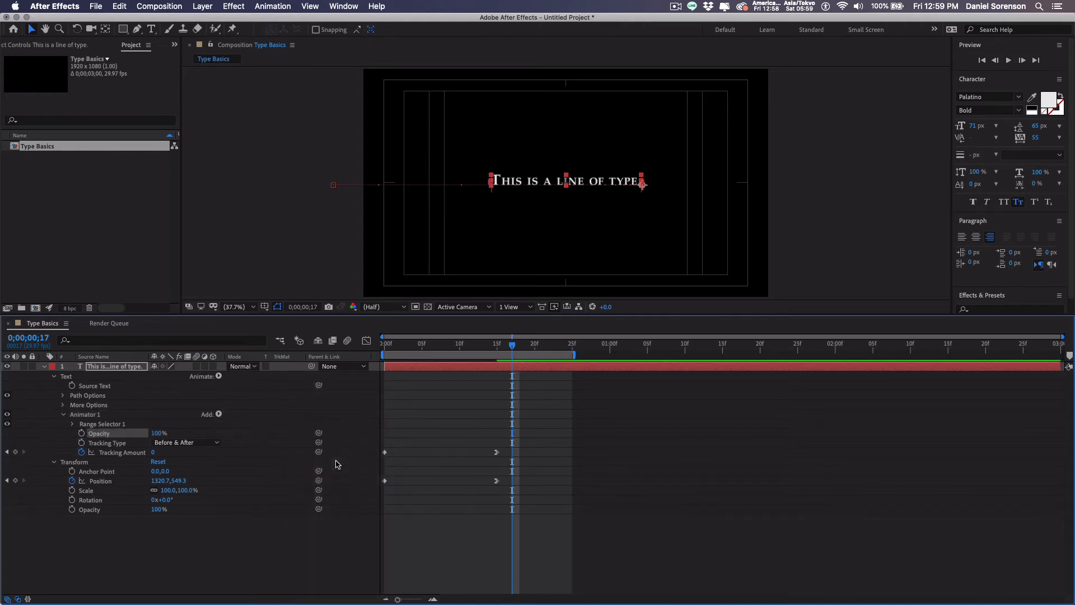
Step: Keyframe the animator's Opacity at 100% at 0;00;00;15 and 0% at 0;00;00;00, and preview the fade-in
{"action": "left_click_drag", "start_coordinate": [504, 351], "coordinate": [497, 351]}
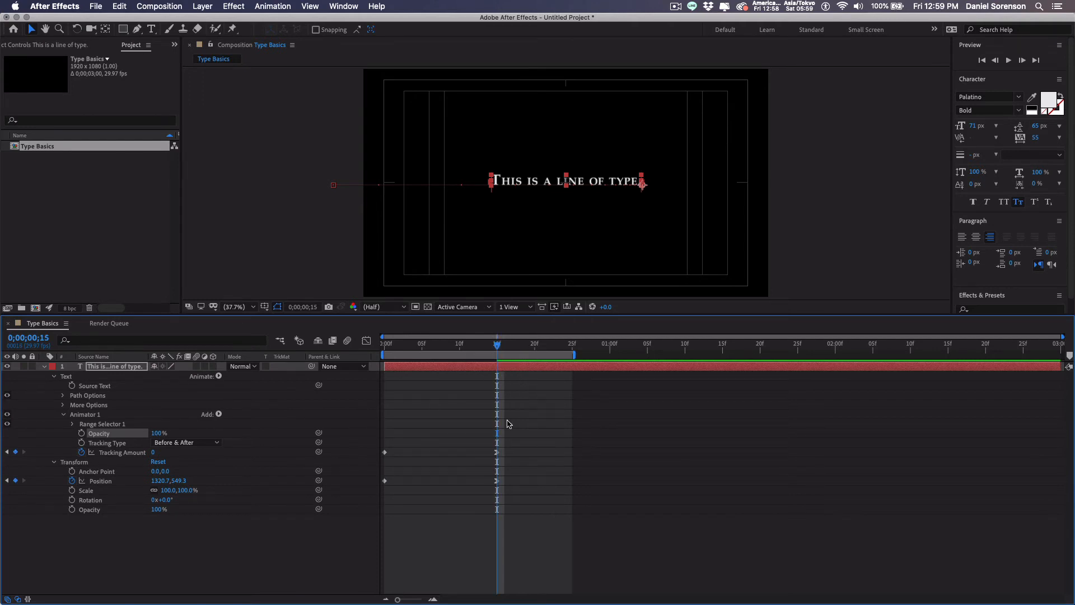
{"action": "left_click", "coordinate": [81, 433]}
{"action": "key", "text": "Home"}
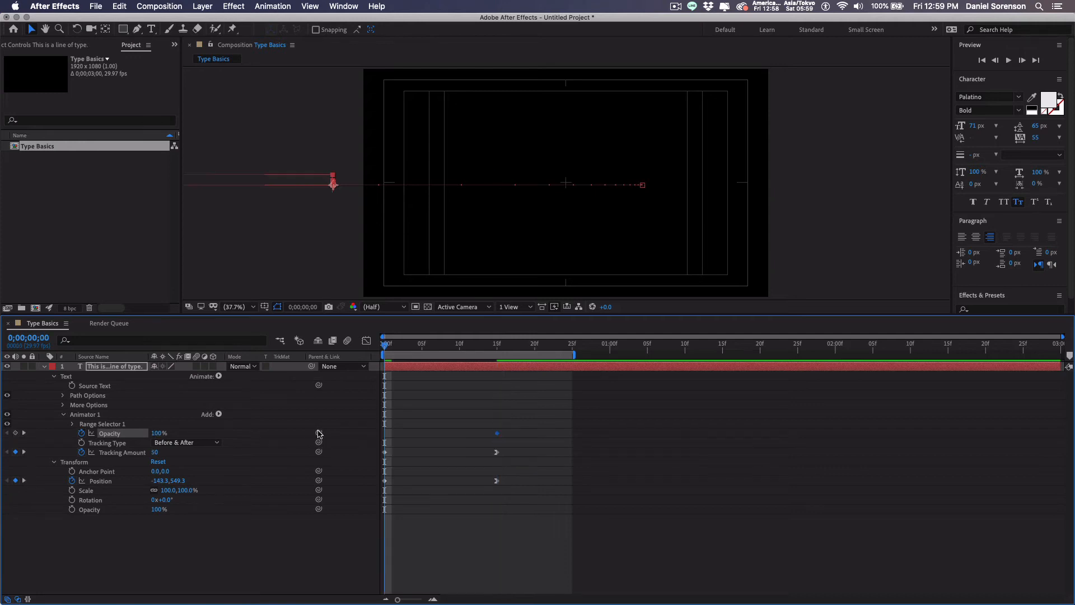
{"action": "left_click", "coordinate": [155, 433]}
{"action": "type", "text": "0"}
{"action": "key", "text": "Return"}
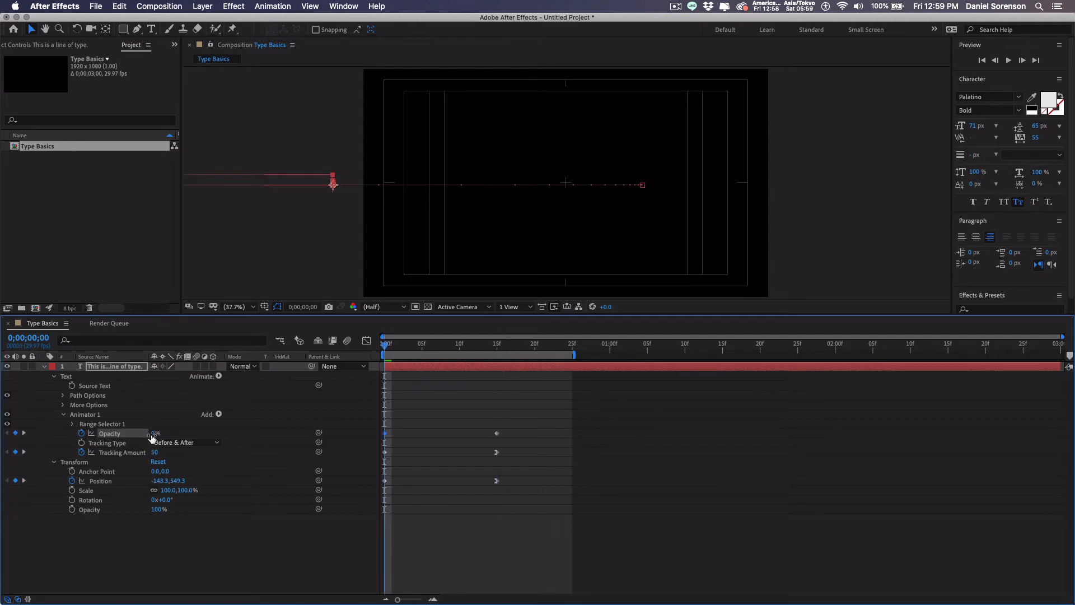
{"action": "key", "text": "space"}
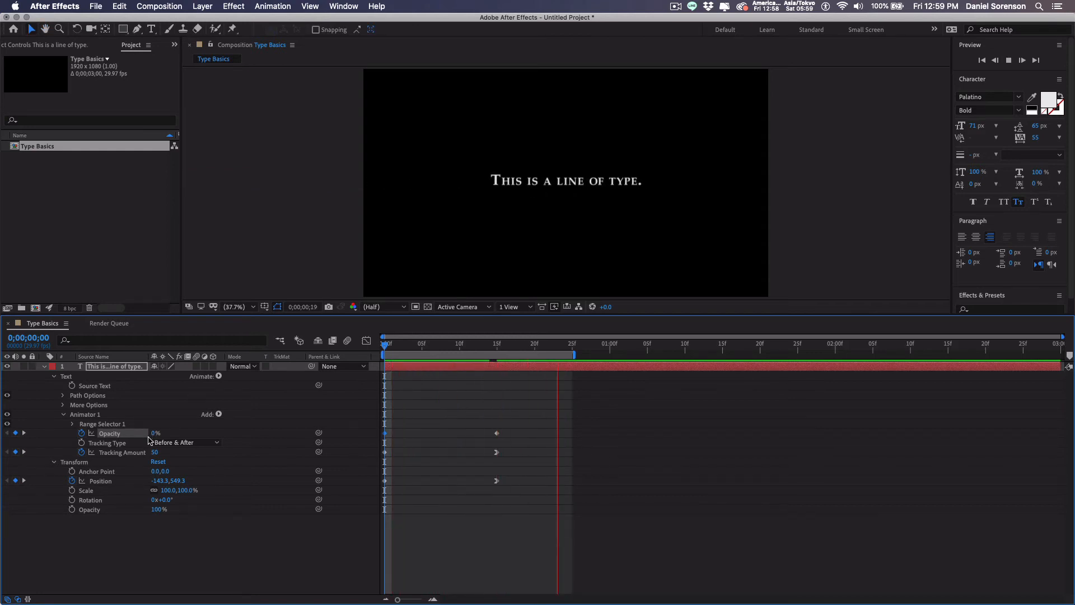
{"action": "key", "text": "space"}
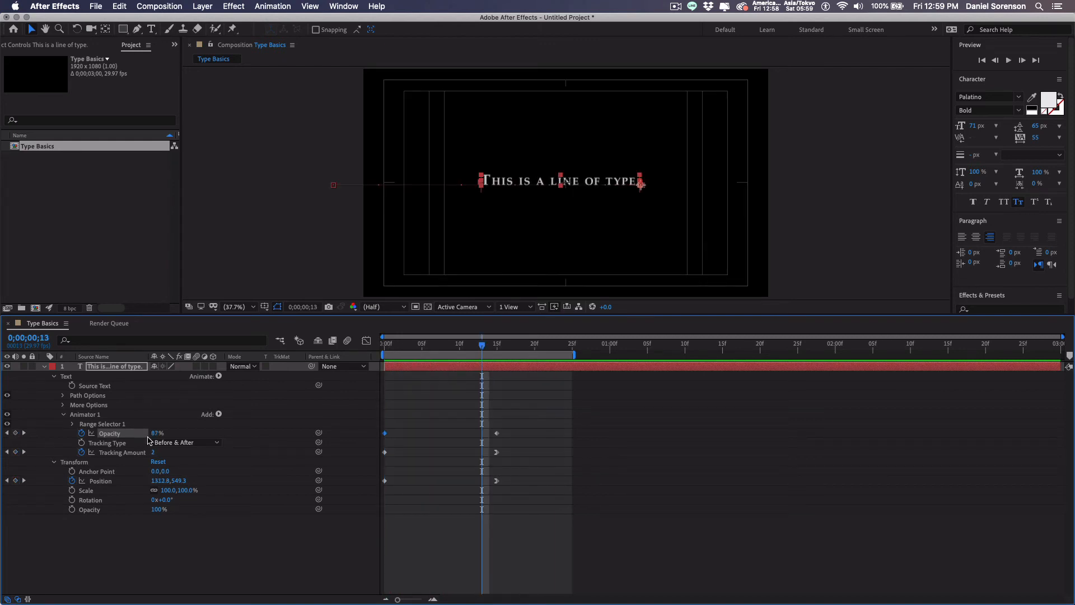
Step: Add a Blur property to the text layer's Animator 1
{"action": "left_click", "coordinate": [219, 415]}
{"action": "mouse_move", "coordinate": [228, 415]}
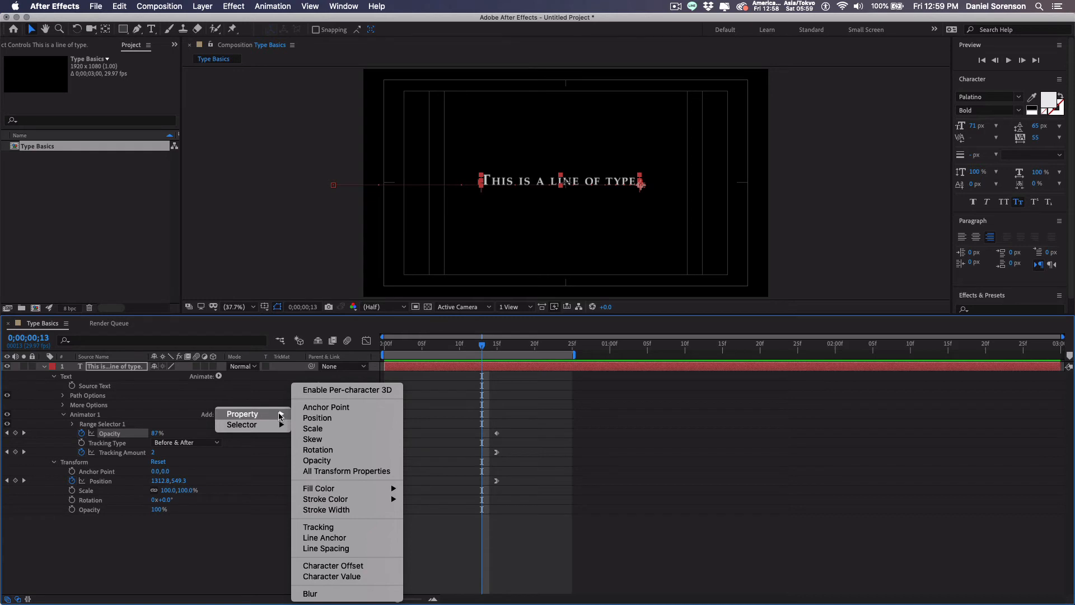
{"action": "left_click", "coordinate": [333, 595]}
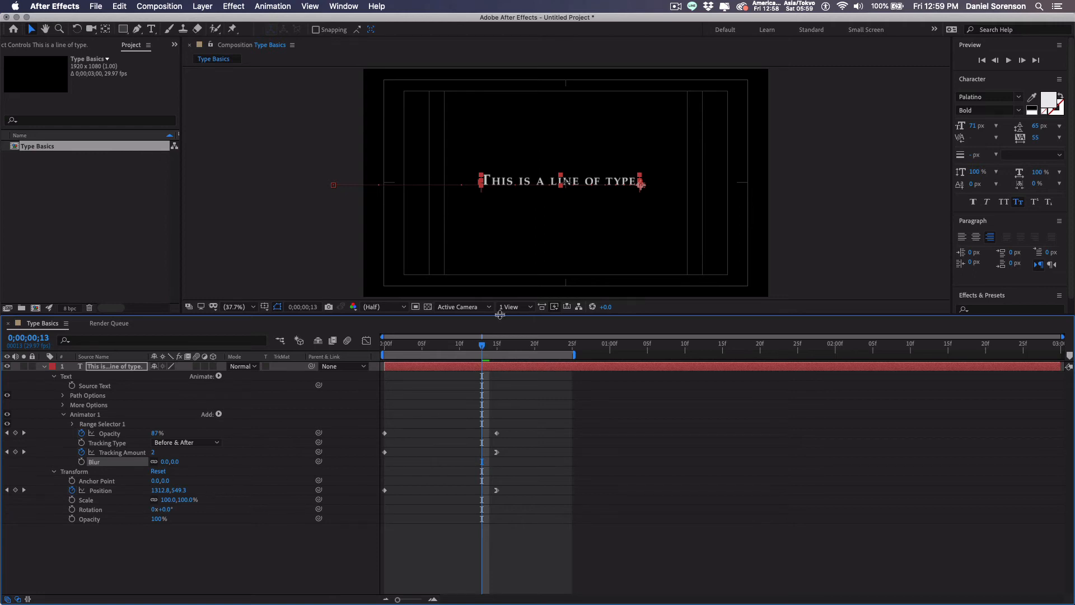
Step: Keyframe the animator's Blur at 0 at 0;00;00;15 and 67 at 0;00;00;00, and preview the animation
{"action": "left_click_drag", "start_coordinate": [482, 345], "coordinate": [496, 347]}
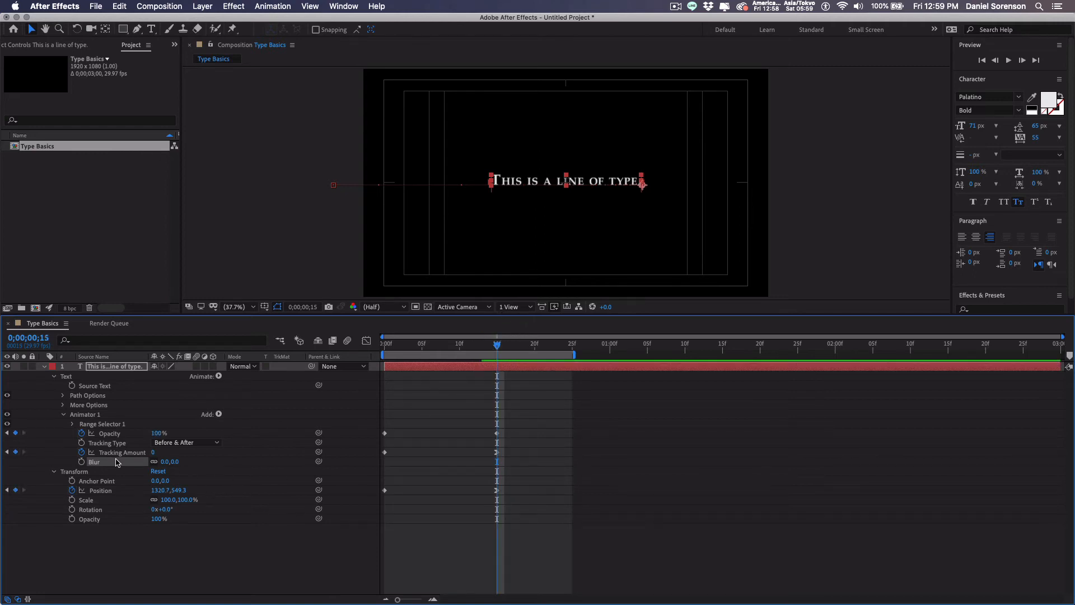
{"action": "left_click", "coordinate": [82, 462]}
{"action": "left_click_drag", "start_coordinate": [400, 350], "coordinate": [385, 351]}
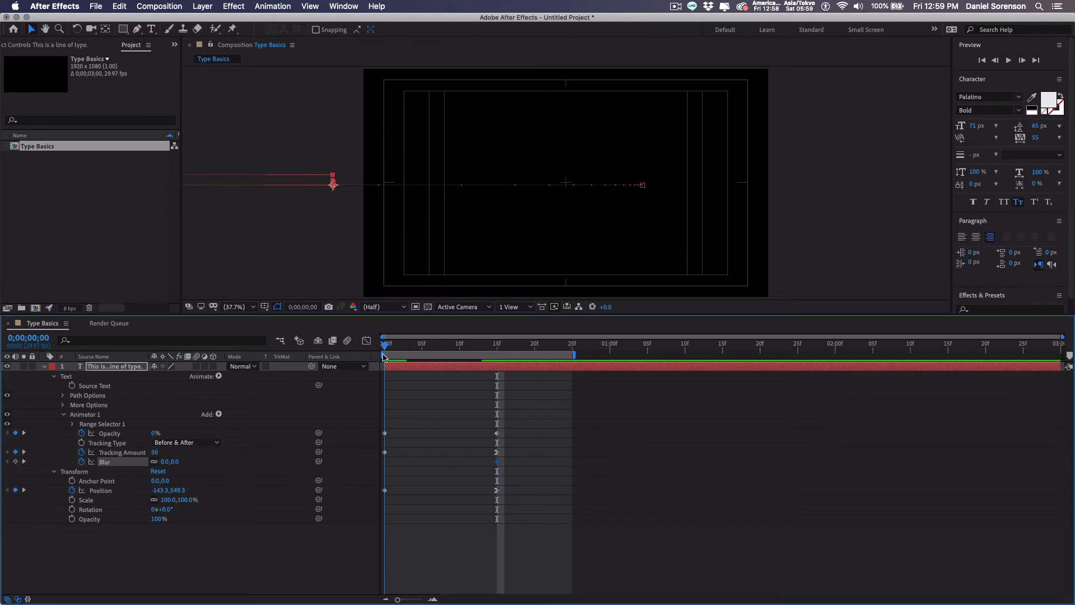
{"action": "left_click_drag", "start_coordinate": [165, 464], "coordinate": [201, 462]}
{"action": "key", "text": "space"}
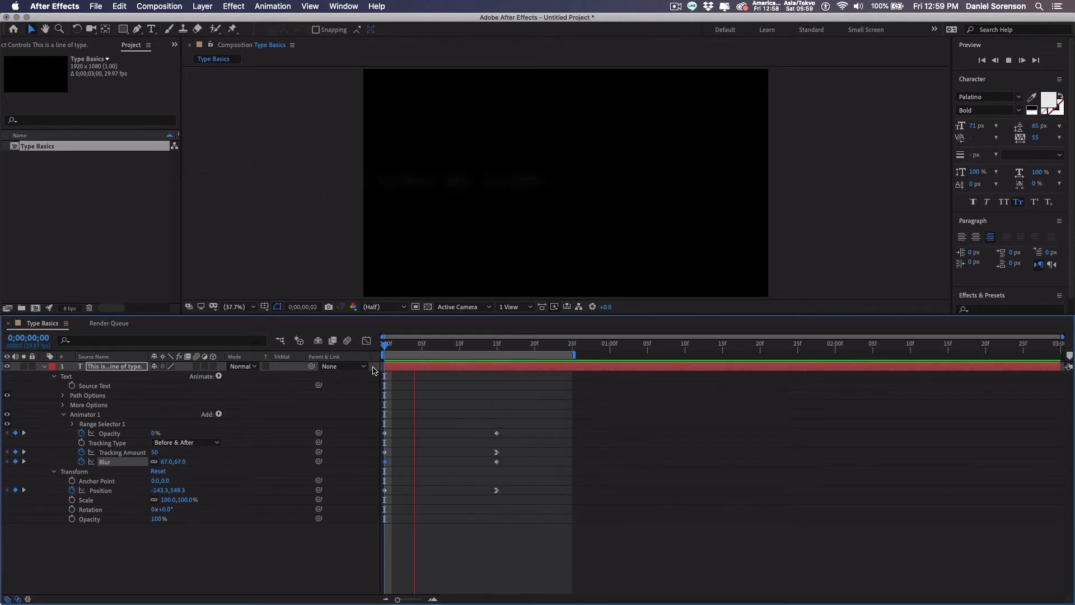
{"action": "key", "text": "space"}
Step: Scrub the opening frames and replay the blurred text animation from the start of the composition
{"action": "mouse_move", "coordinate": [395, 349]}
{"action": "left_mouse_down"}
{"action": "mouse_move", "coordinate": [504, 352]}
{"action": "mouse_move", "coordinate": [415, 353]}
{"action": "left_mouse_up"}
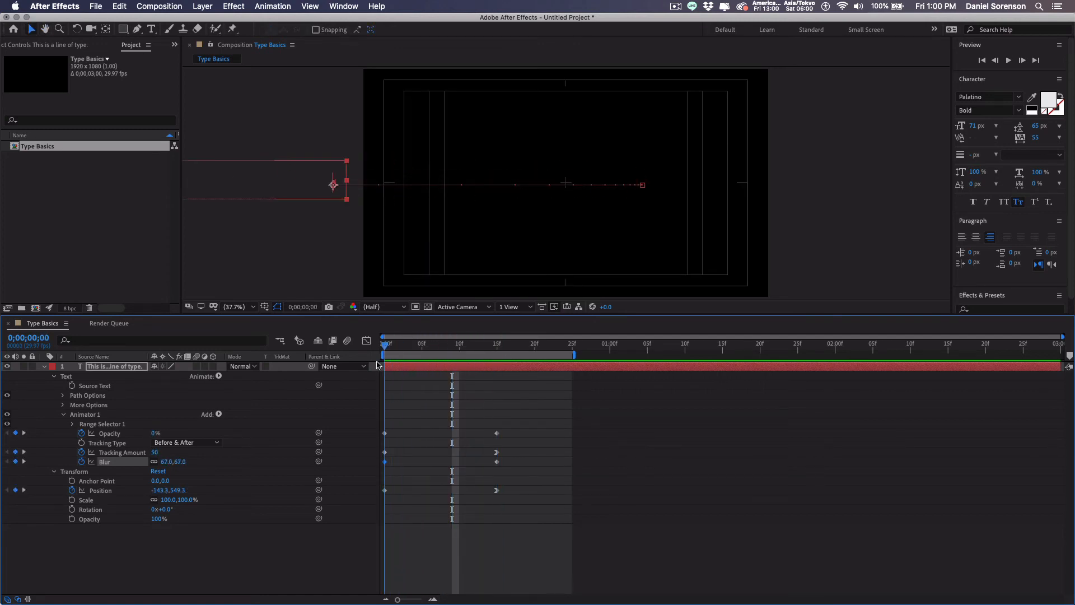
{"action": "key", "text": "Home"}
{"action": "left_click", "coordinate": [510, 555]}
{"action": "key", "text": "space"}
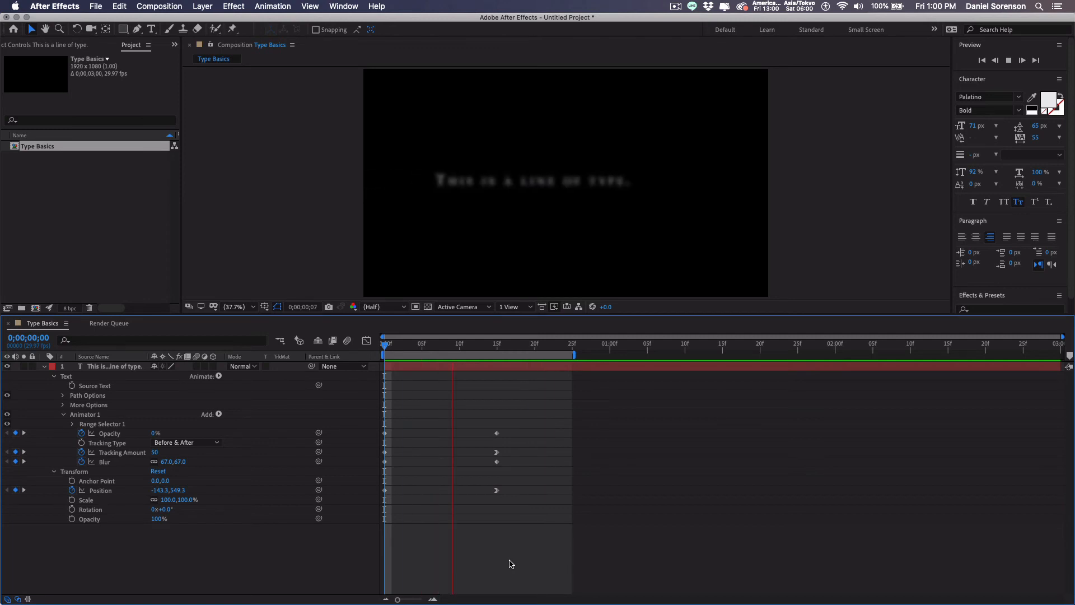
{"action": "key", "text": "space"}
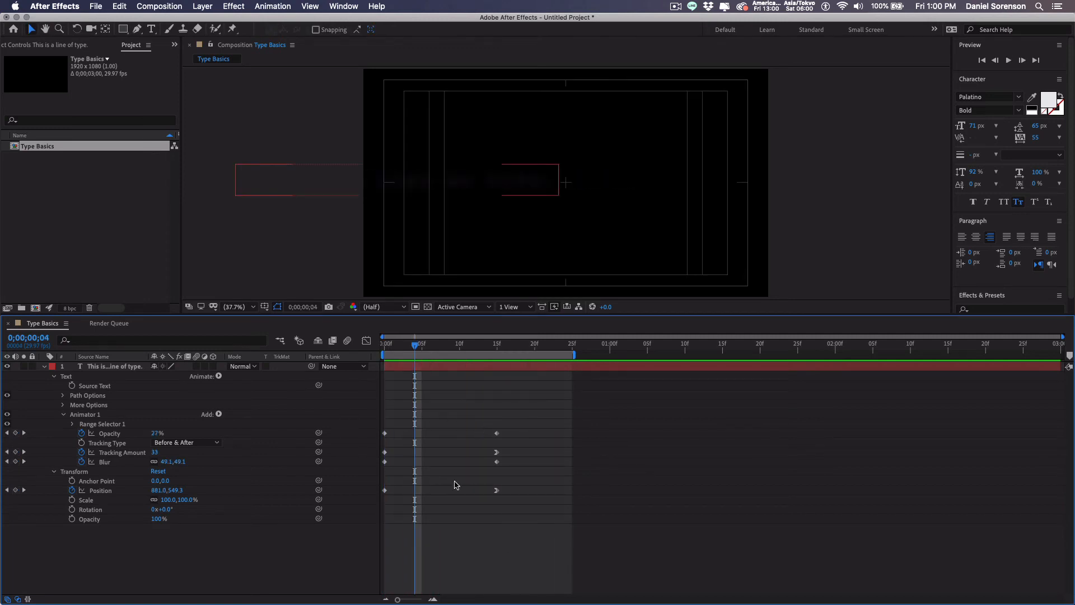
Step: Inspect the Position property's speed curve in the Graph Editor
{"action": "left_click", "coordinate": [496, 491]}
{"action": "left_click", "coordinate": [366, 340]}
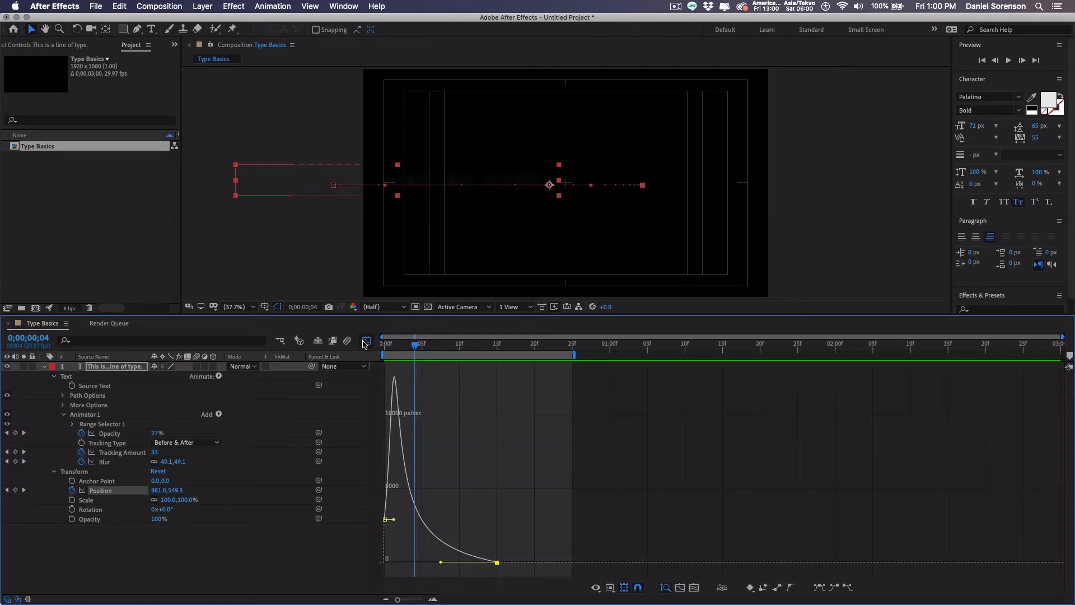
{"action": "left_click", "coordinate": [366, 341]}
Step: Lengthen the ease into the final Tracking Amount keyframe in the Graph Editor and preview the animation from the start
{"action": "left_click", "coordinate": [496, 453]}
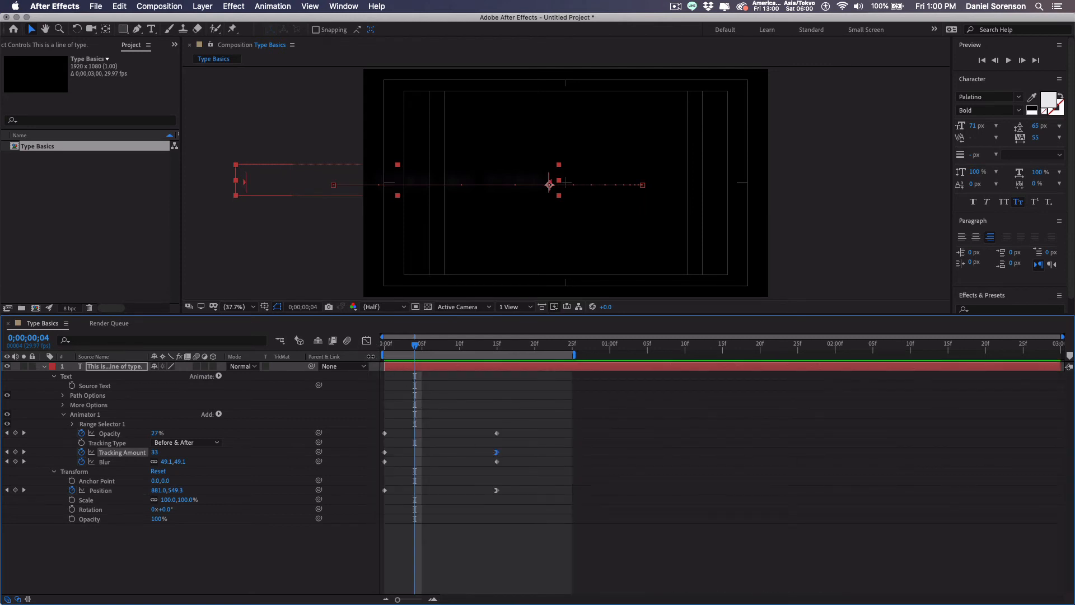
{"action": "left_click", "coordinate": [366, 340]}
{"action": "left_click_drag", "start_coordinate": [480, 377], "coordinate": [453, 377]}
{"action": "left_click", "coordinate": [367, 341]}
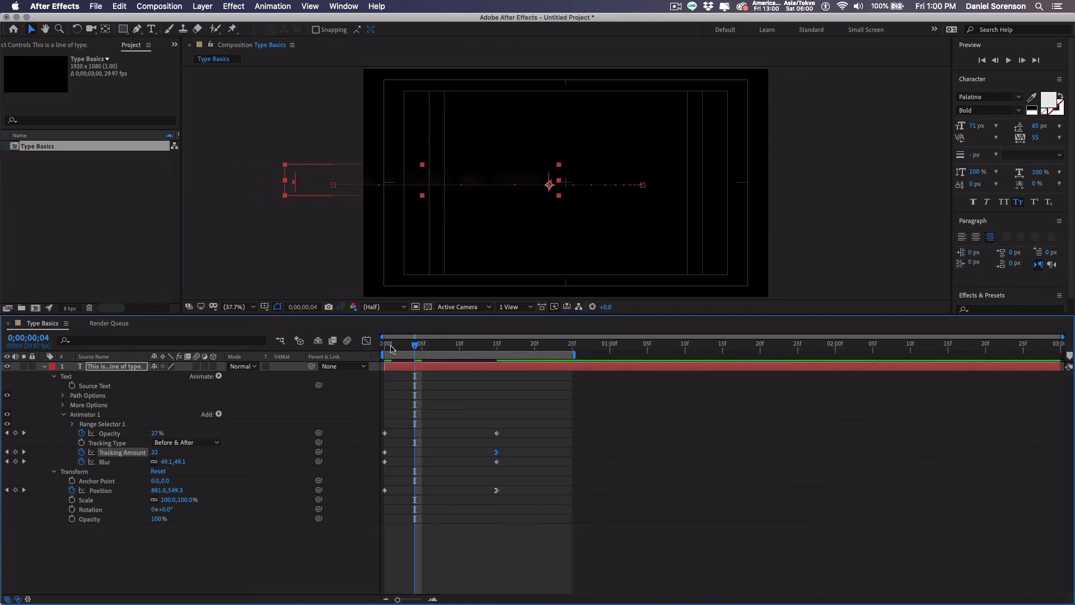
{"action": "key", "text": "Home"}
{"action": "key", "text": "space"}
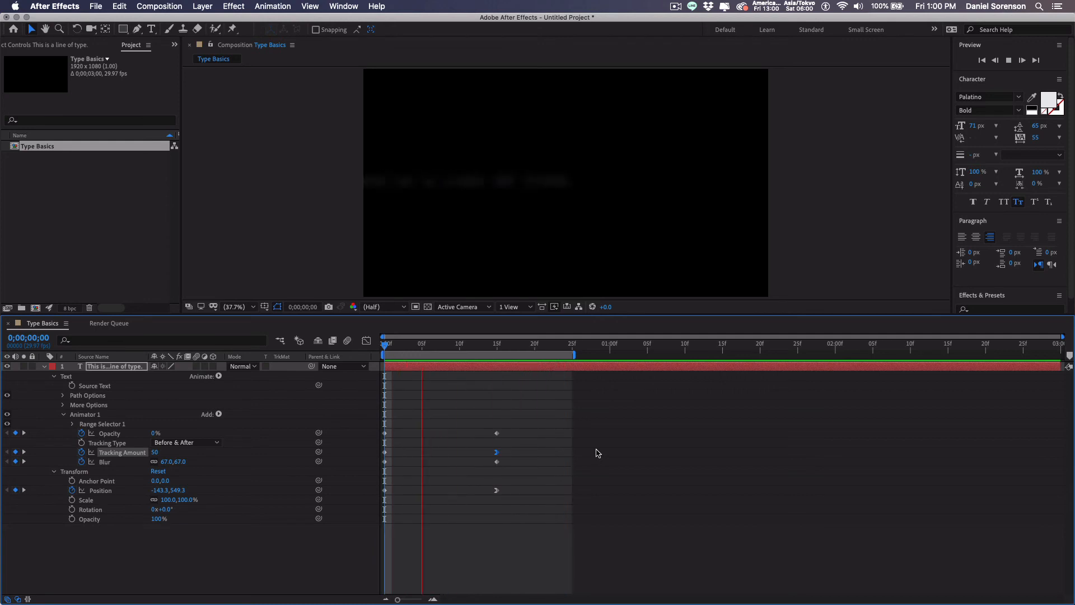
{"action": "key", "text": "space"}
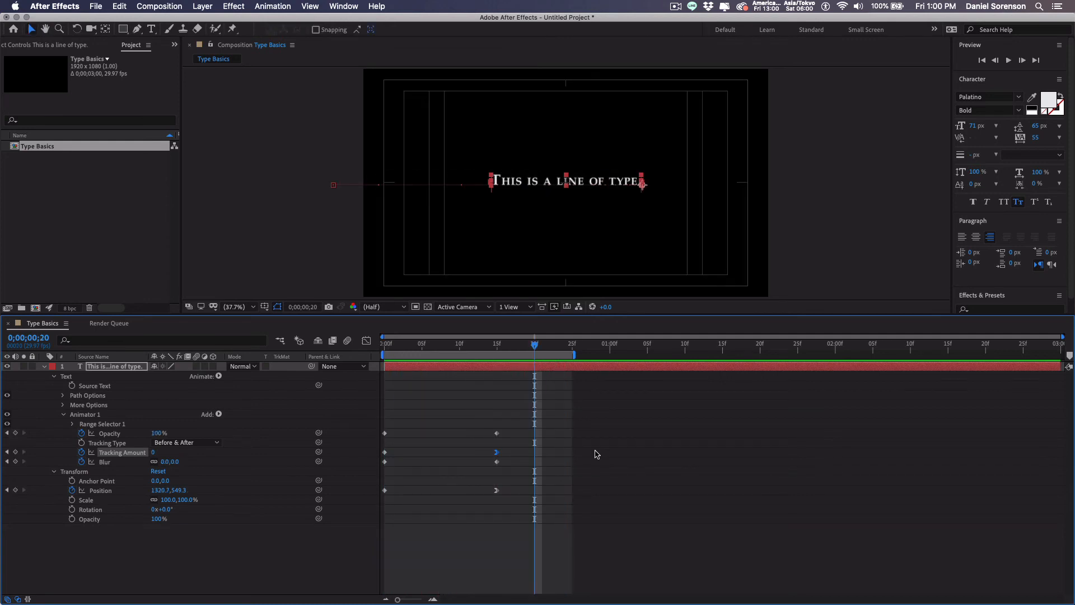
{"action": "left_click", "coordinate": [675, 6]}
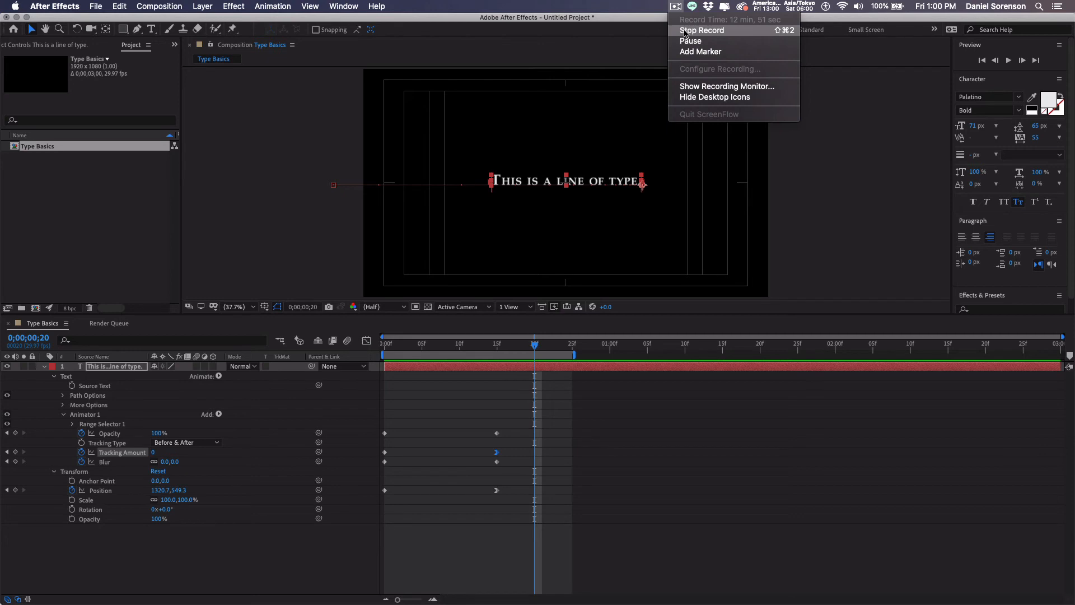
{"action": "left_click", "coordinate": [570, 39]}
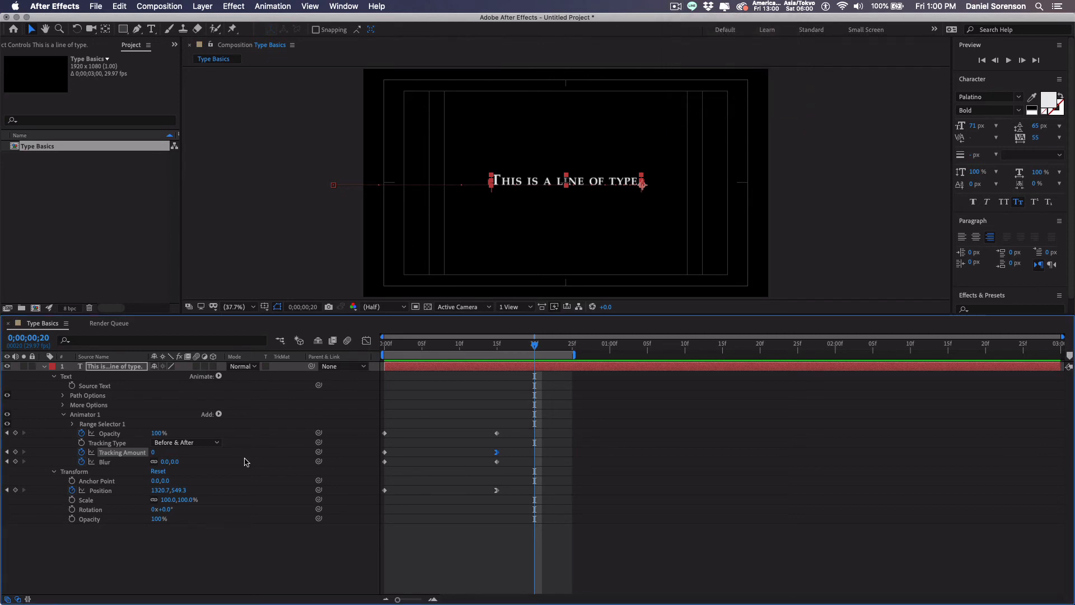
Step: Add a Fill Color property to the text layer's Animator 1
{"action": "left_click", "coordinate": [81, 415]}
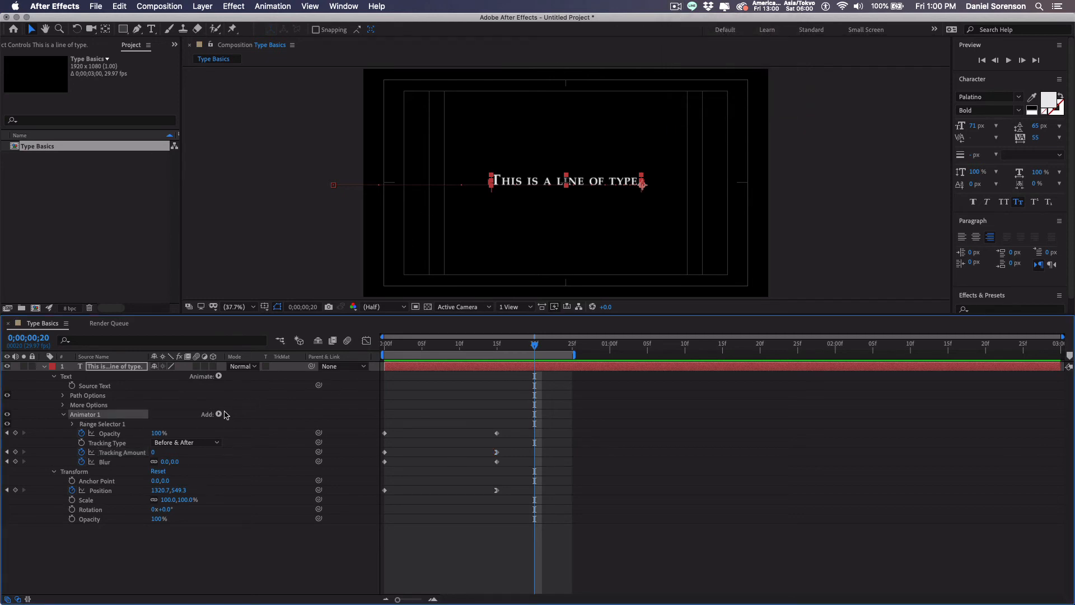
{"action": "left_click", "coordinate": [220, 415]}
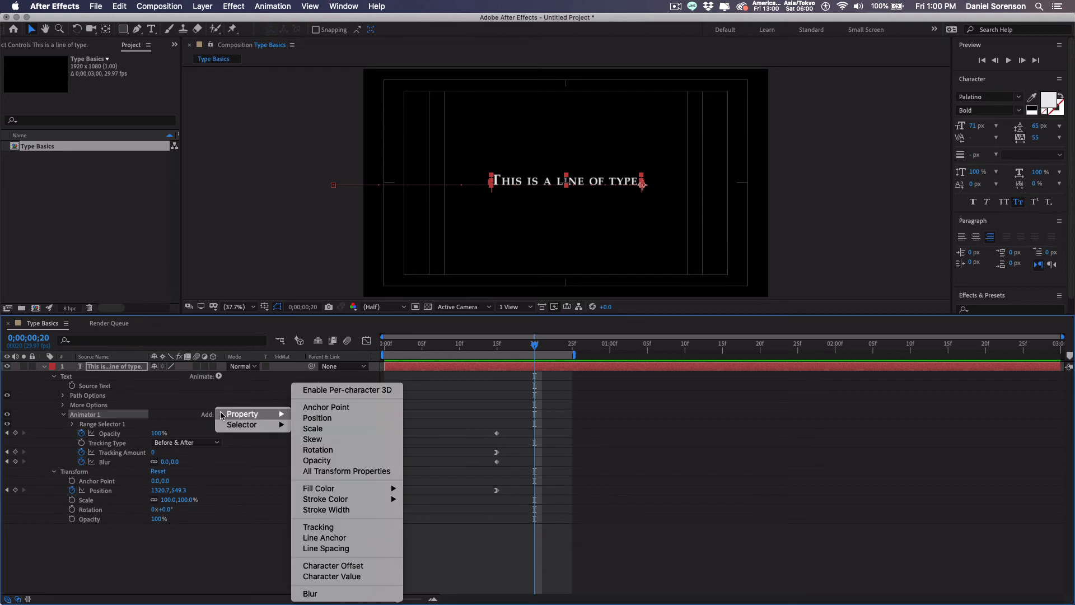
{"action": "mouse_move", "coordinate": [328, 495]}
{"action": "left_click", "coordinate": [423, 489]}
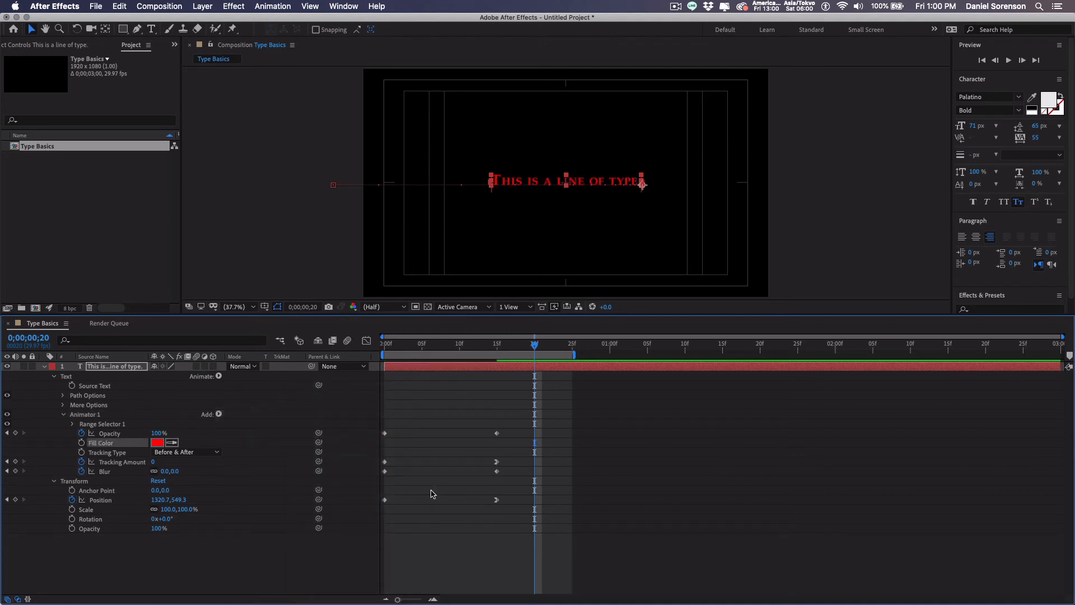
Step: Keyframe the animator's Fill Color as red at 0;00;00;15 and purple A200FF at 0;00;00;00
{"action": "left_click", "coordinate": [505, 348]}
{"action": "left_click", "coordinate": [499, 348]}
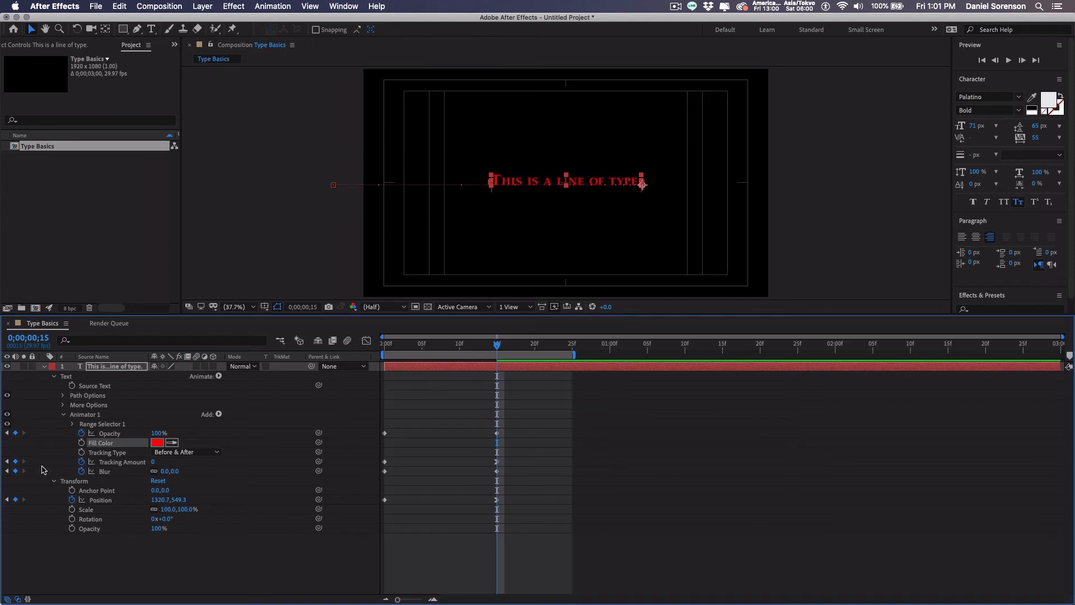
{"action": "left_click", "coordinate": [81, 443]}
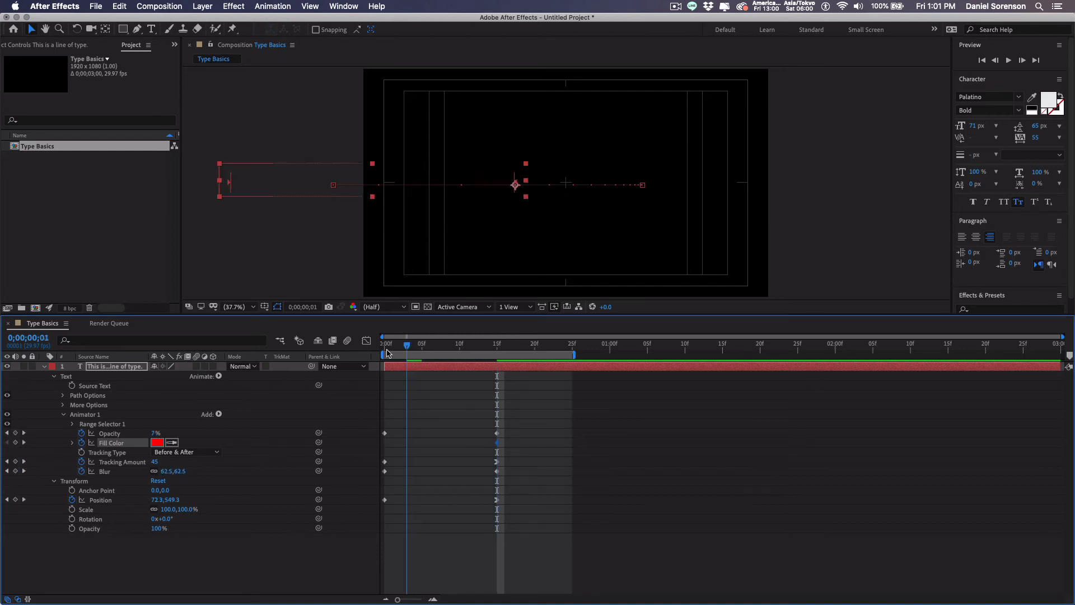
{"action": "key", "text": "Home"}
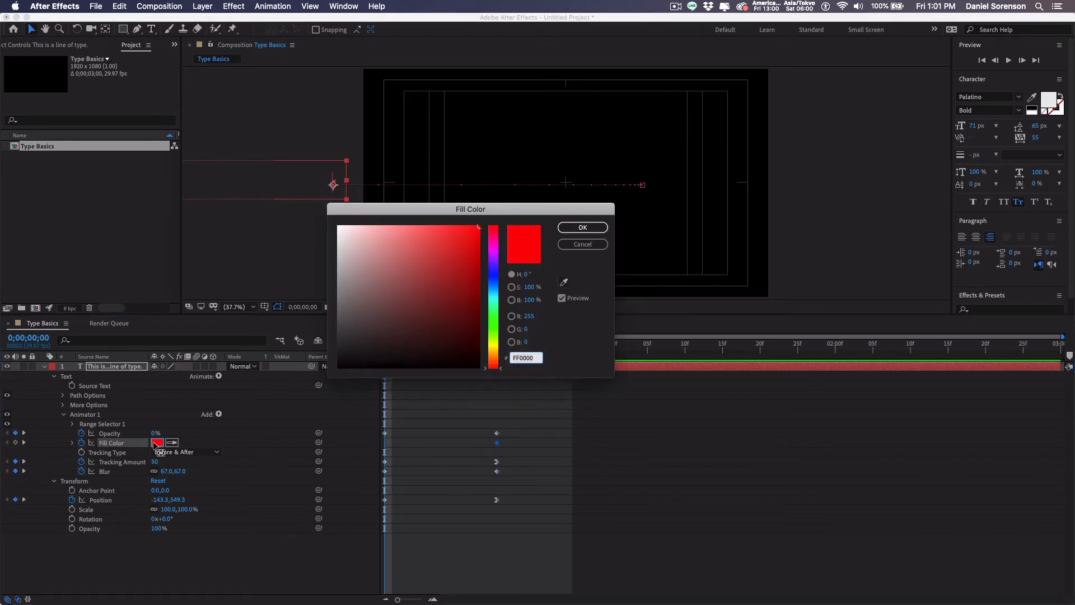
{"action": "left_click", "coordinate": [158, 442]}
{"action": "left_click_drag", "start_coordinate": [497, 255], "coordinate": [494, 259]}
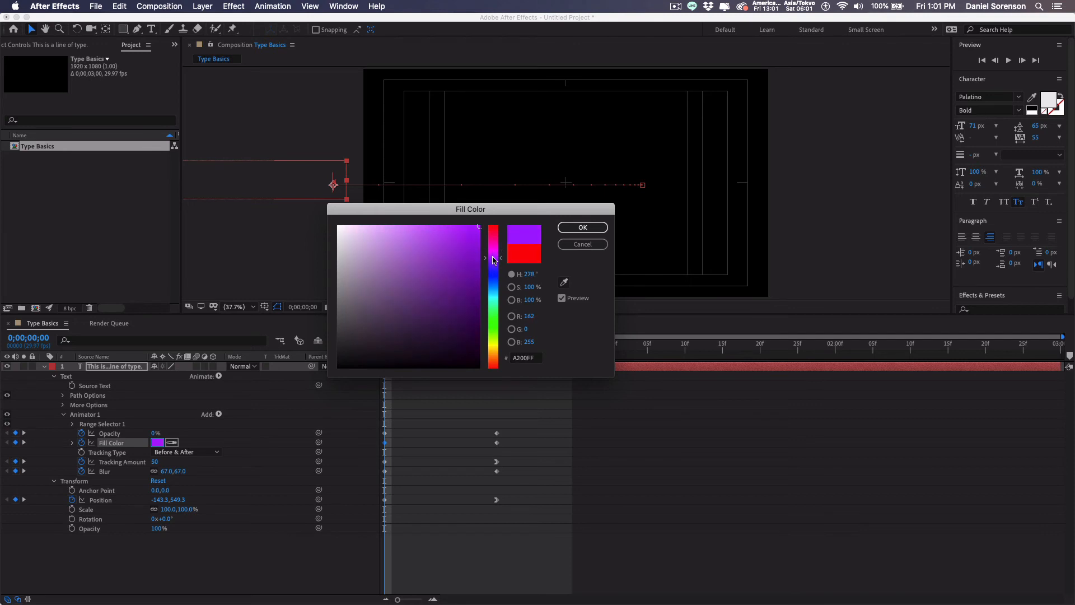
{"action": "left_click", "coordinate": [582, 227]}
Step: Move the final Opacity keyframe to 0;00;00;05 and the final Blur keyframe to 0;00;00;10, and scrub through the result
{"action": "left_click_drag", "start_coordinate": [385, 345], "coordinate": [443, 391]}
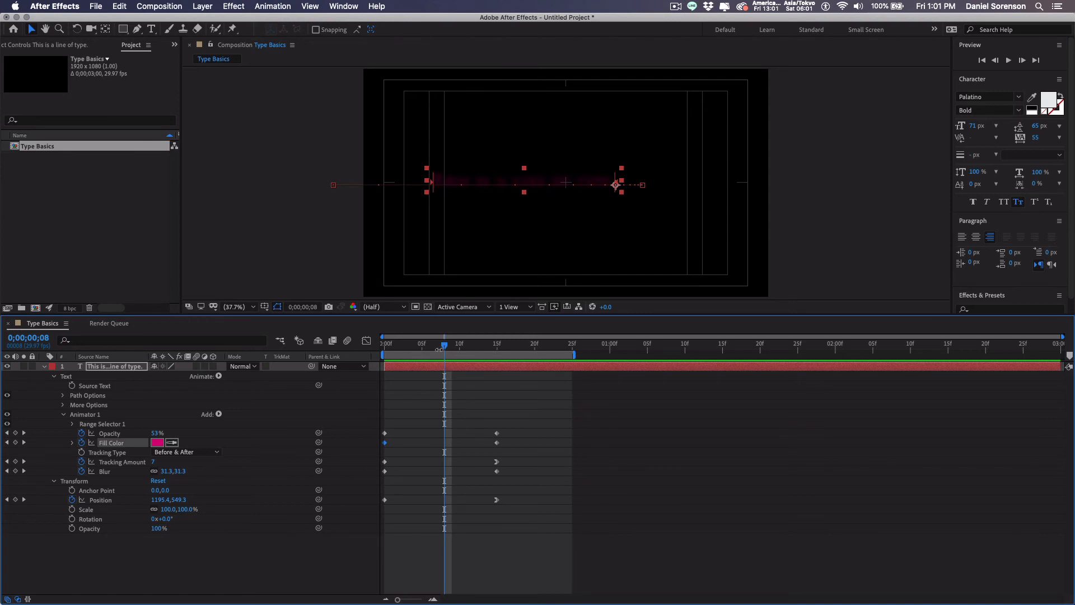
{"action": "left_click_drag", "start_coordinate": [443, 348], "coordinate": [418, 352]}
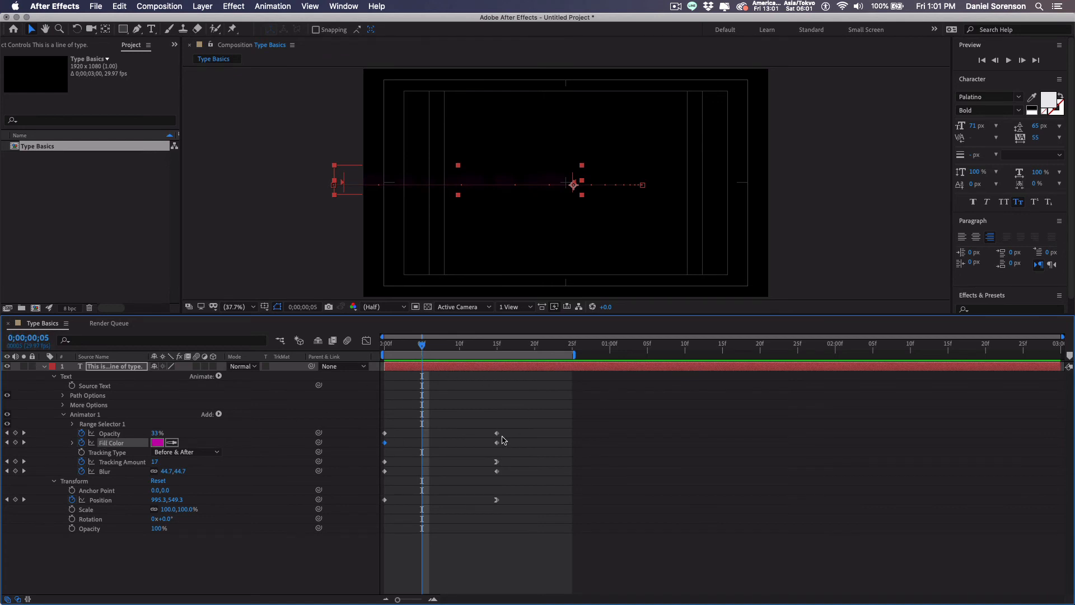
{"action": "left_click_drag", "start_coordinate": [498, 434], "coordinate": [423, 437]}
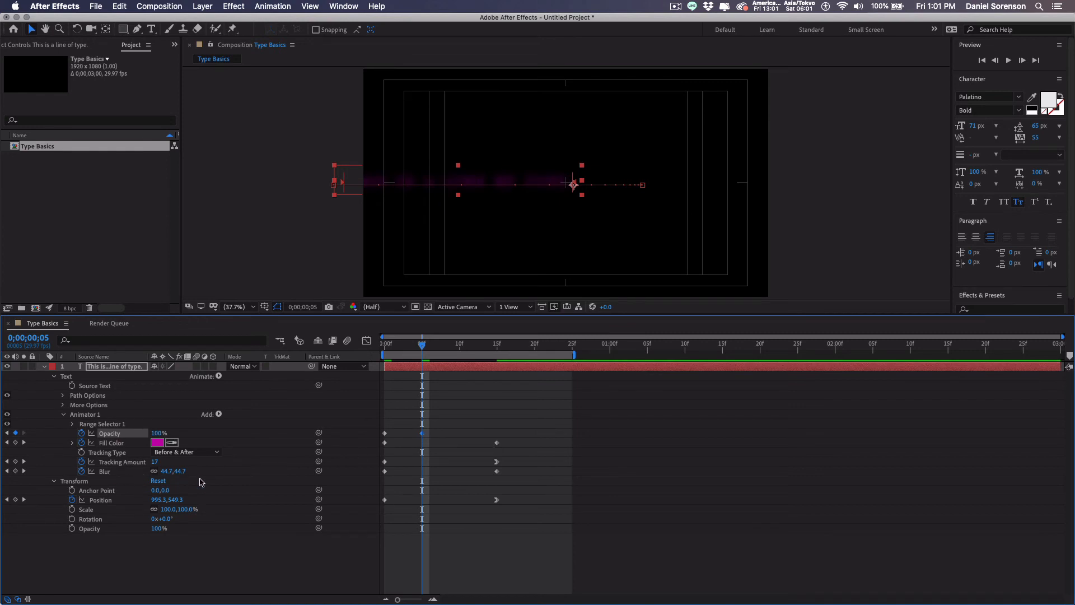
{"action": "left_click_drag", "start_coordinate": [497, 472], "coordinate": [459, 475]}
{"action": "left_click_drag", "start_coordinate": [386, 347], "coordinate": [459, 375]}
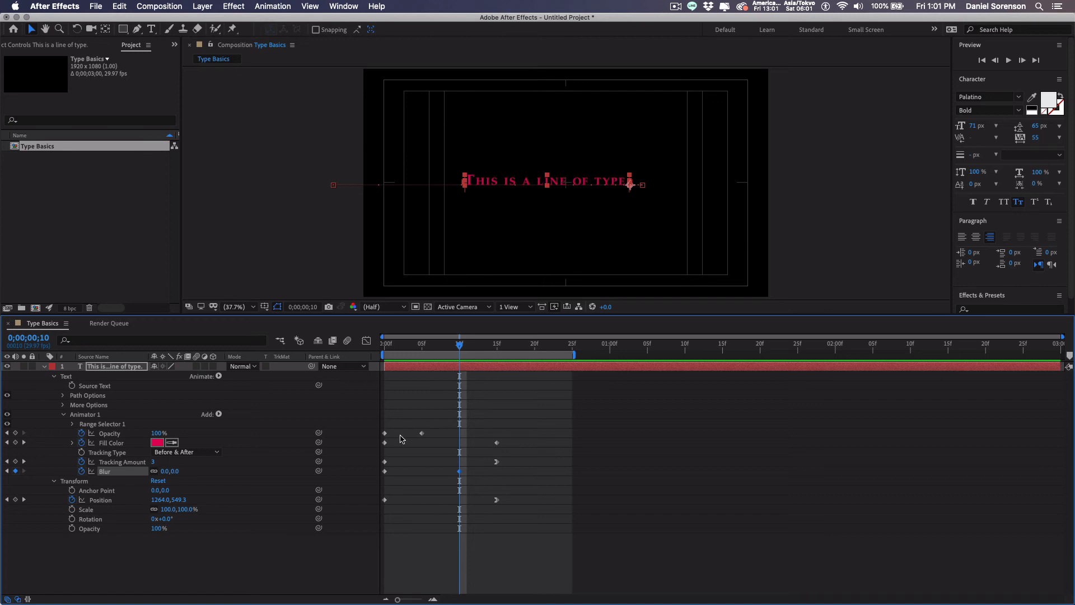
Step: Move the first Fill Color keyframe to 0;00;00;05 and preview the animation from the start
{"action": "left_click_drag", "start_coordinate": [386, 443], "coordinate": [422, 443]}
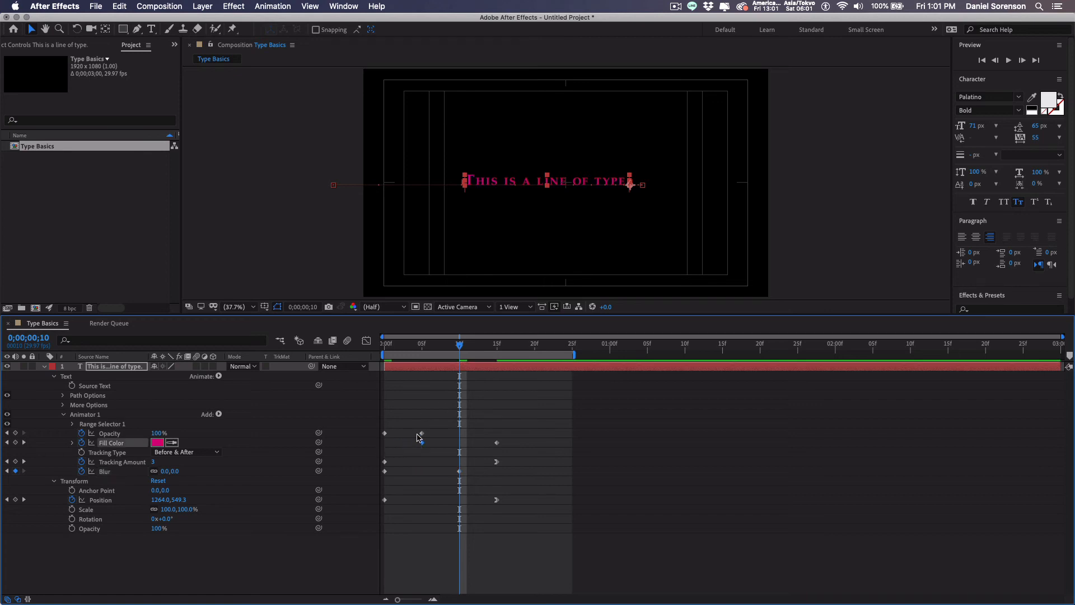
{"action": "mouse_move", "coordinate": [393, 349]}
{"action": "left_mouse_down"}
{"action": "mouse_move", "coordinate": [496, 366]}
{"action": "mouse_move", "coordinate": [385, 366]}
{"action": "left_mouse_up"}
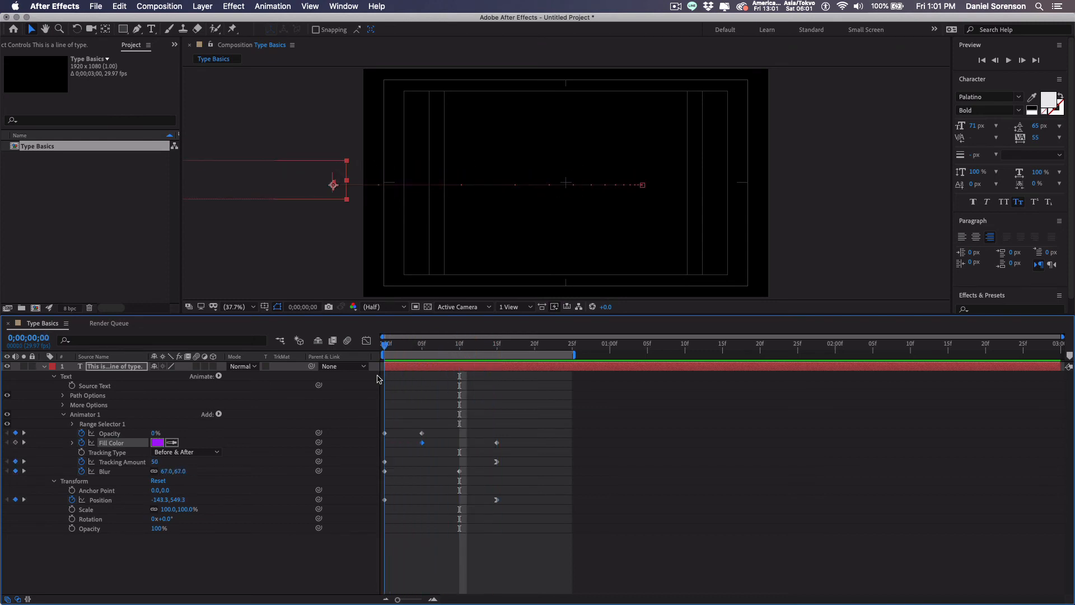
{"action": "key", "text": "space"}
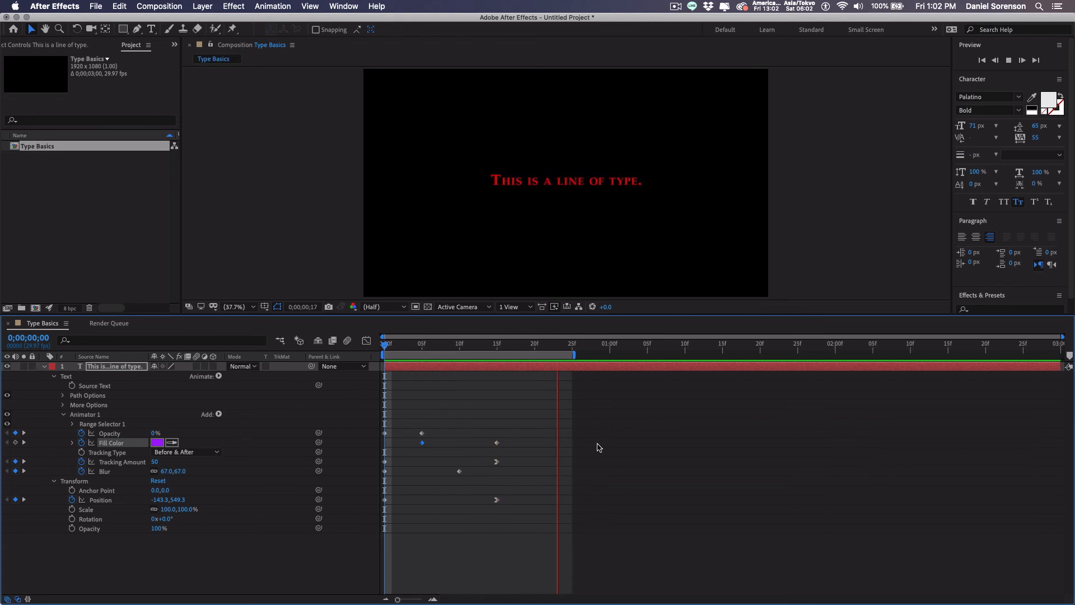
{"action": "key", "text": "space"}
{"action": "left_click_drag", "start_coordinate": [464, 348], "coordinate": [362, 357]}
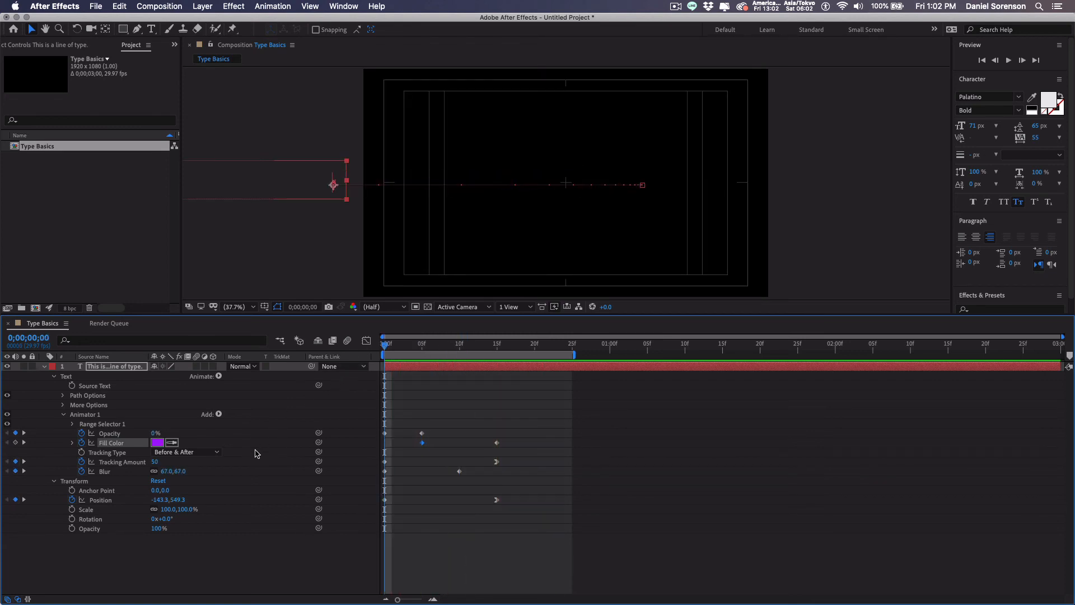
Step: Enable per-character 3D for the text layer's Animator 1
{"action": "left_click", "coordinate": [97, 418]}
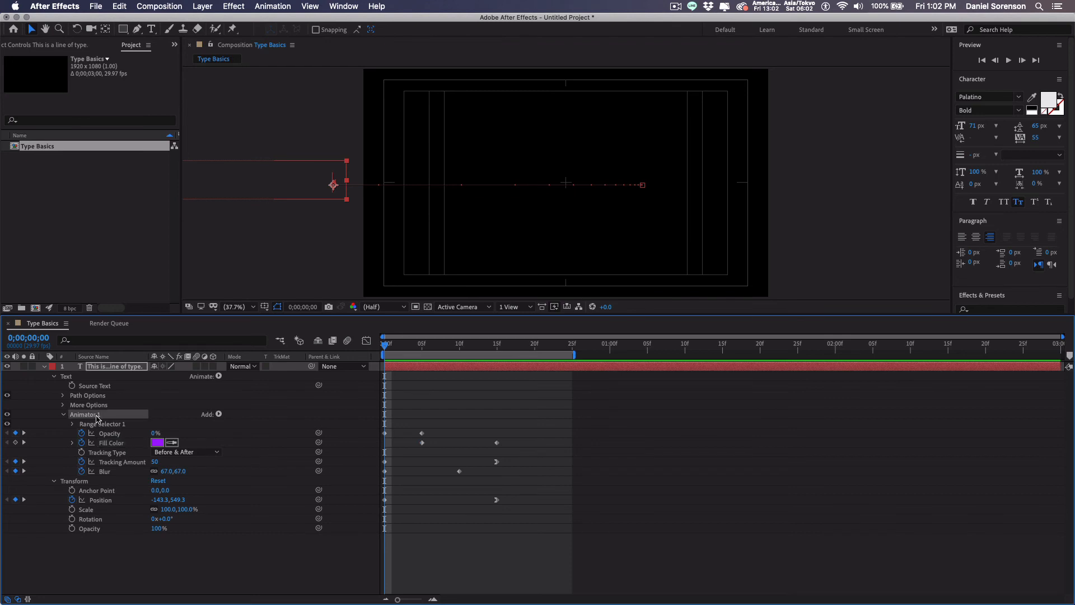
{"action": "left_click", "coordinate": [219, 415]}
{"action": "mouse_move", "coordinate": [220, 415]}
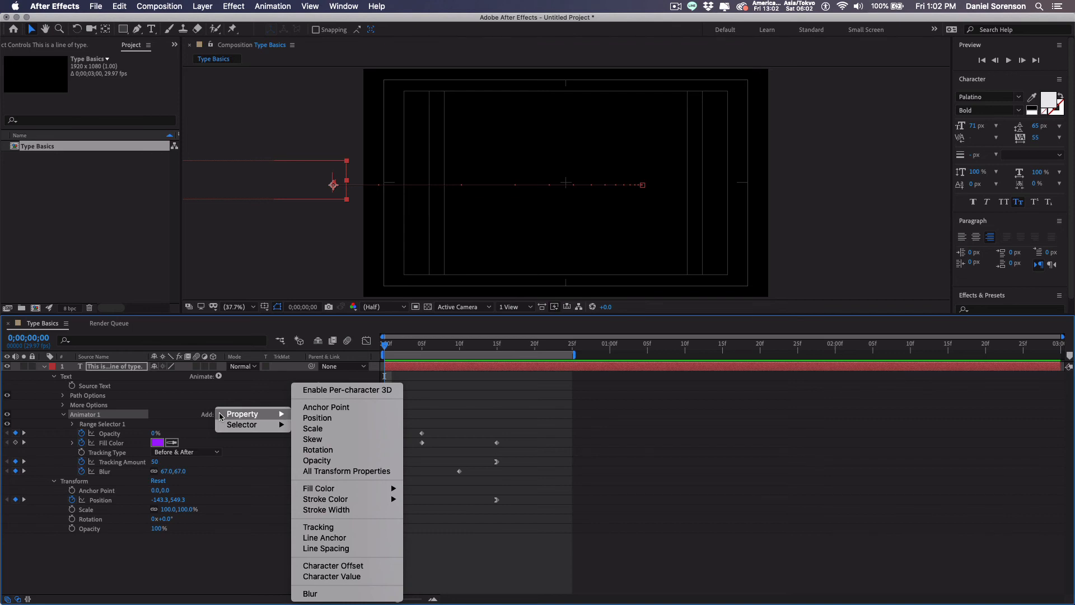
{"action": "left_click", "coordinate": [374, 390]}
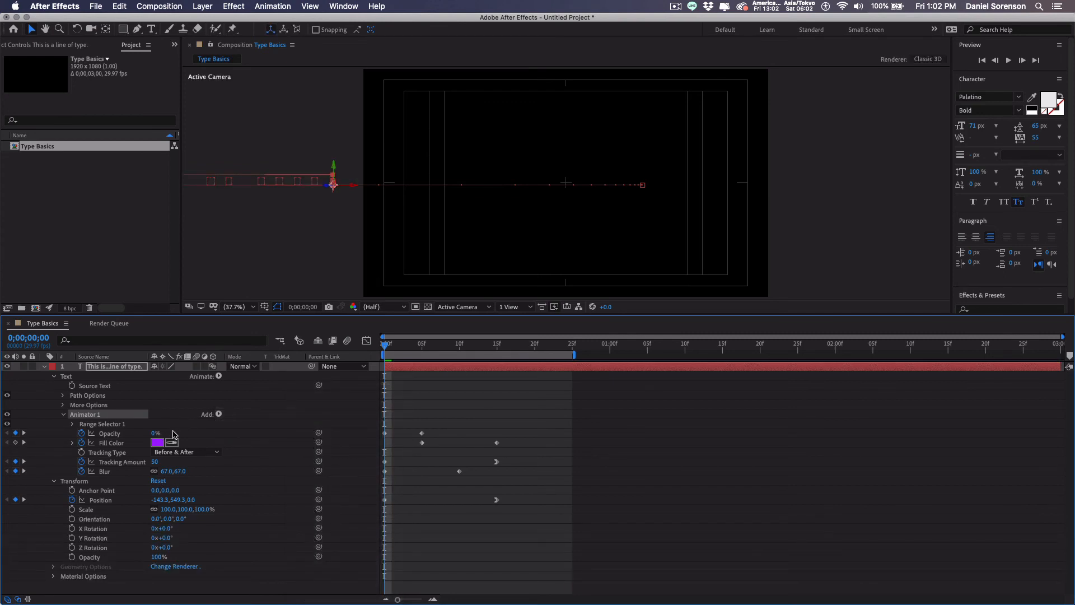
Step: Add a Rotation property to the text layer's Animator 1
{"action": "left_click", "coordinate": [218, 414]}
{"action": "mouse_move", "coordinate": [221, 415]}
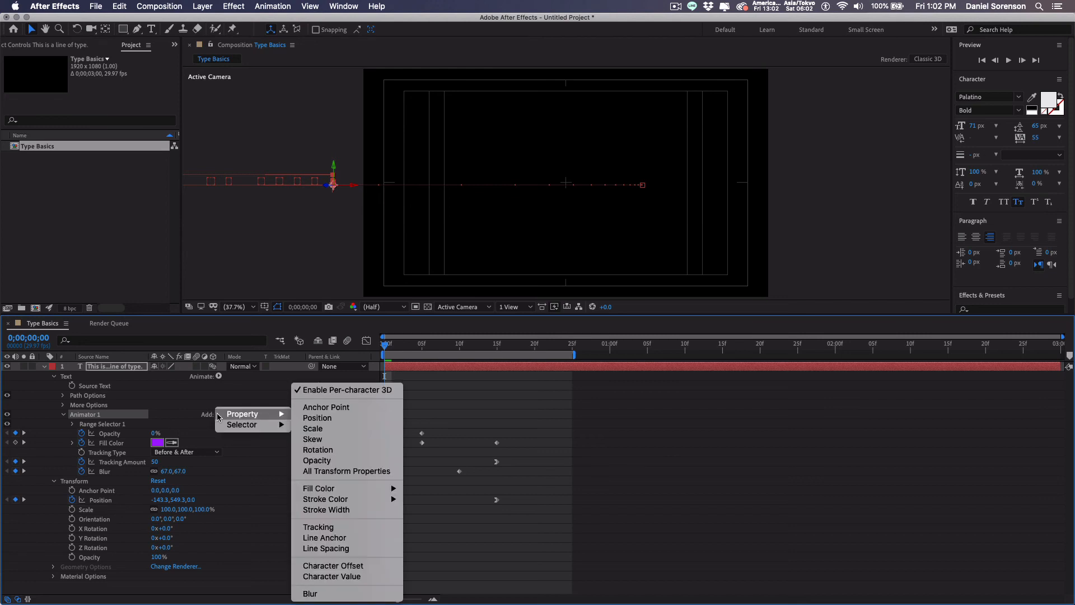
{"action": "left_click", "coordinate": [330, 451]}
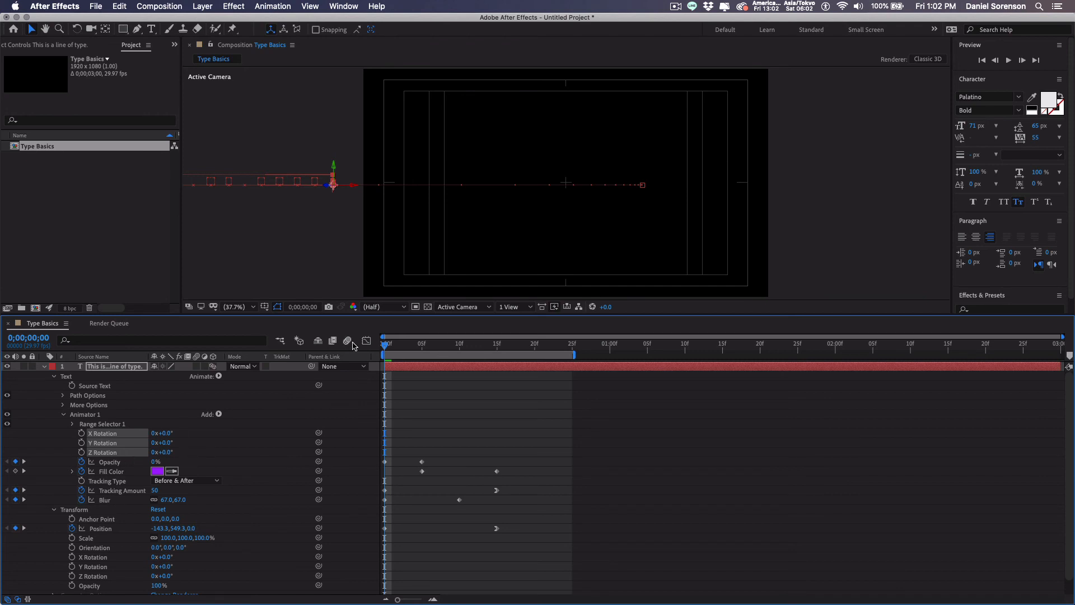
Step: Set starting keyframes for Animator 1's X, Y and Z Rotation at 0;00;00;15
{"action": "left_click_drag", "start_coordinate": [384, 345], "coordinate": [497, 346]}
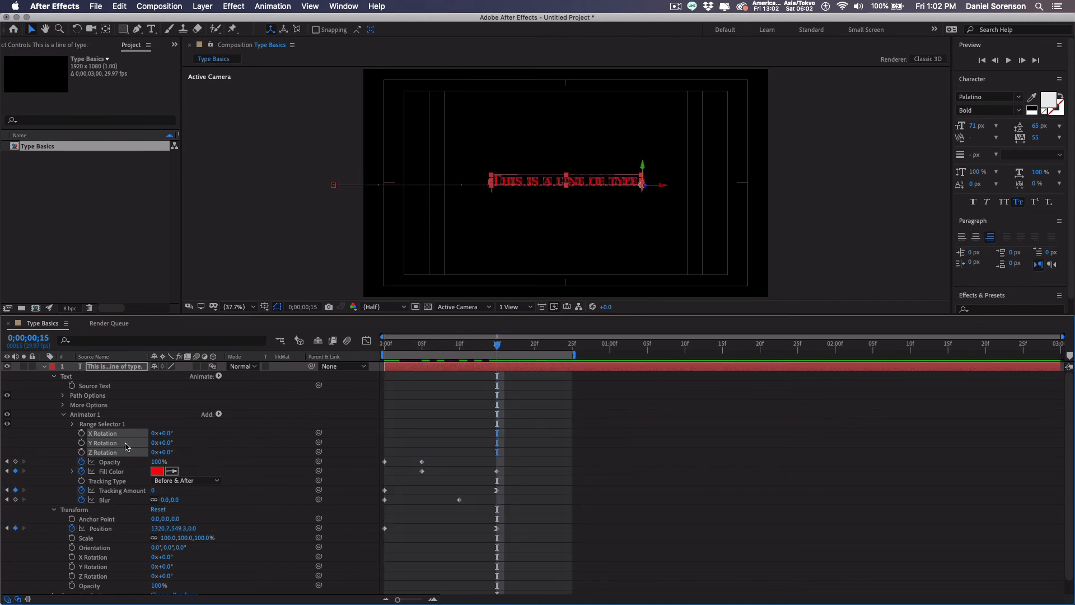
{"action": "left_click", "coordinate": [81, 443]}
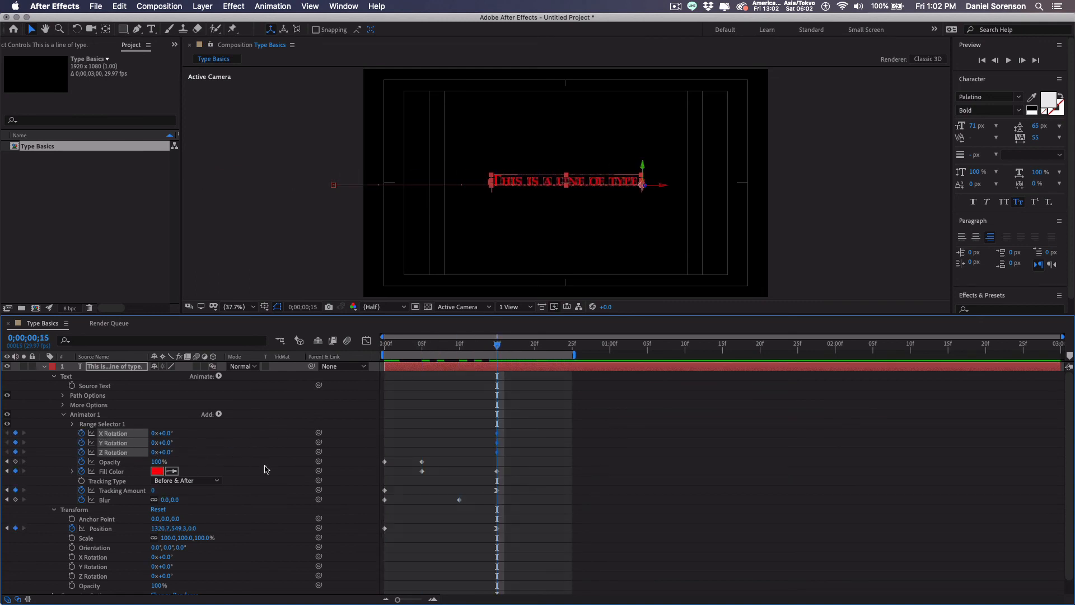
{"action": "left_click", "coordinate": [263, 448]}
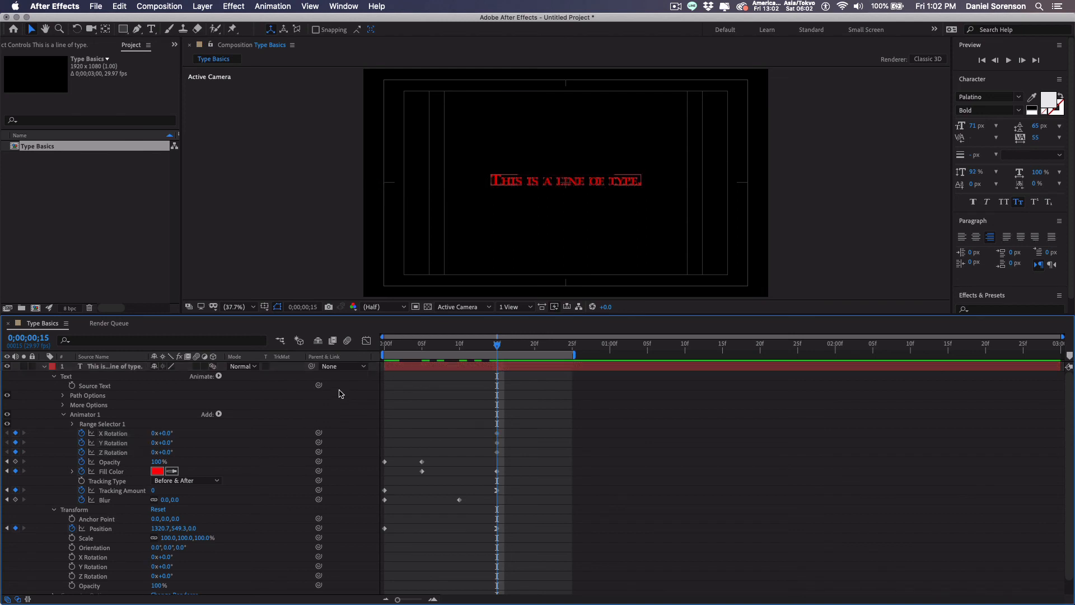
Step: Set Animator 1's Y Rotation to one full revolution at 0;00;00;00 and preview the animation
{"action": "left_click", "coordinate": [386, 351]}
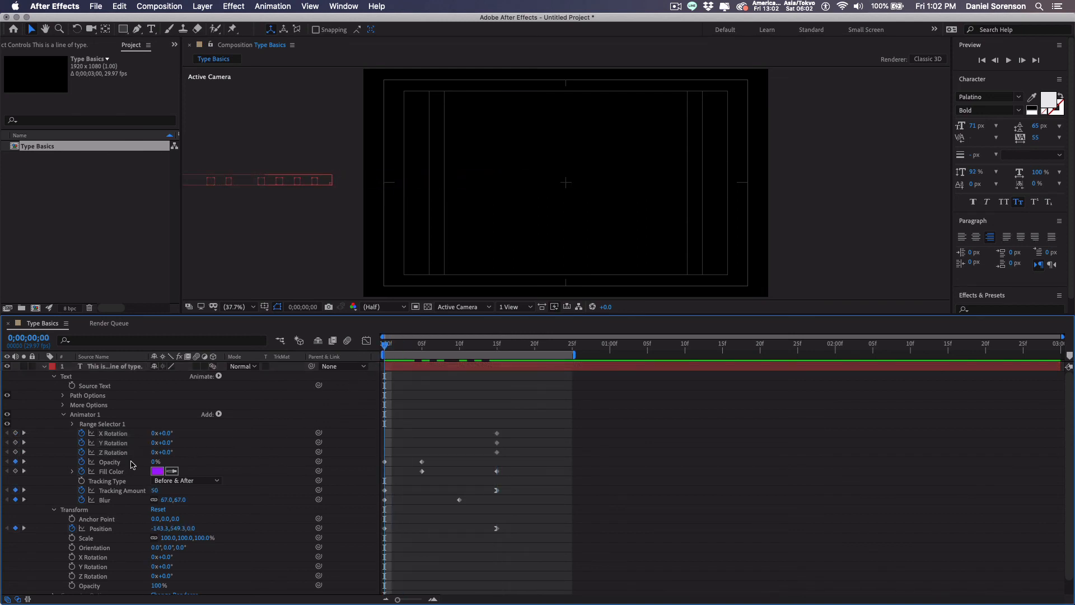
{"action": "left_click", "coordinate": [154, 444]}
{"action": "type", "text": "1"}
{"action": "key", "text": "Return"}
{"action": "left_click_drag", "start_coordinate": [385, 347], "coordinate": [373, 376]}
{"action": "key", "text": "space"}
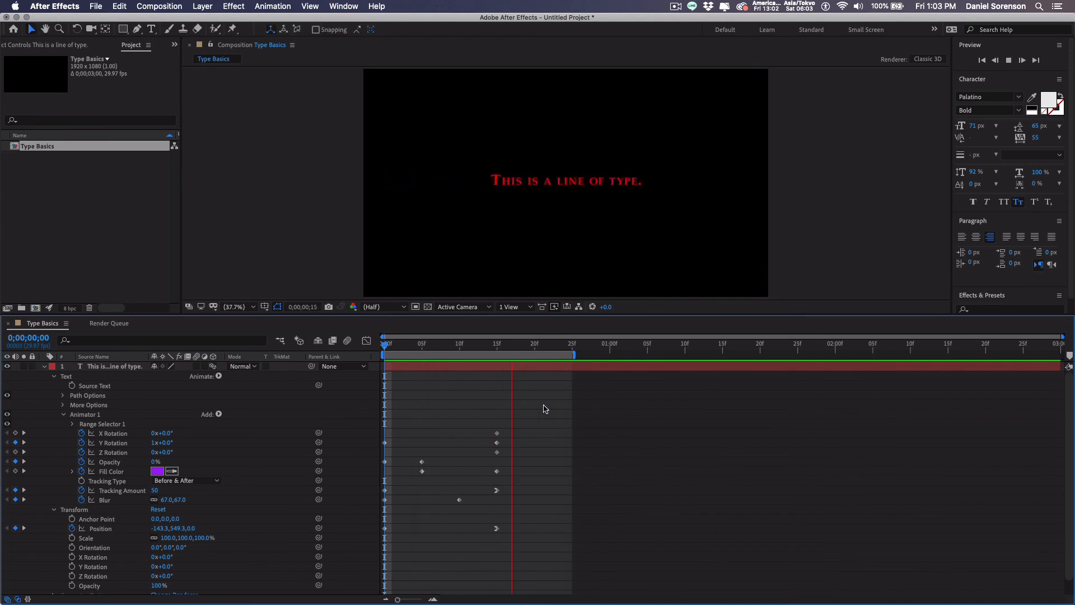
{"action": "key", "text": "space"}
Step: Extend the work area to about 0;00;01;07, stretch all keyframes proportionally so the last ones land on 0;00;01;00, and preview
{"action": "left_click_drag", "start_coordinate": [577, 354], "coordinate": [667, 351]}
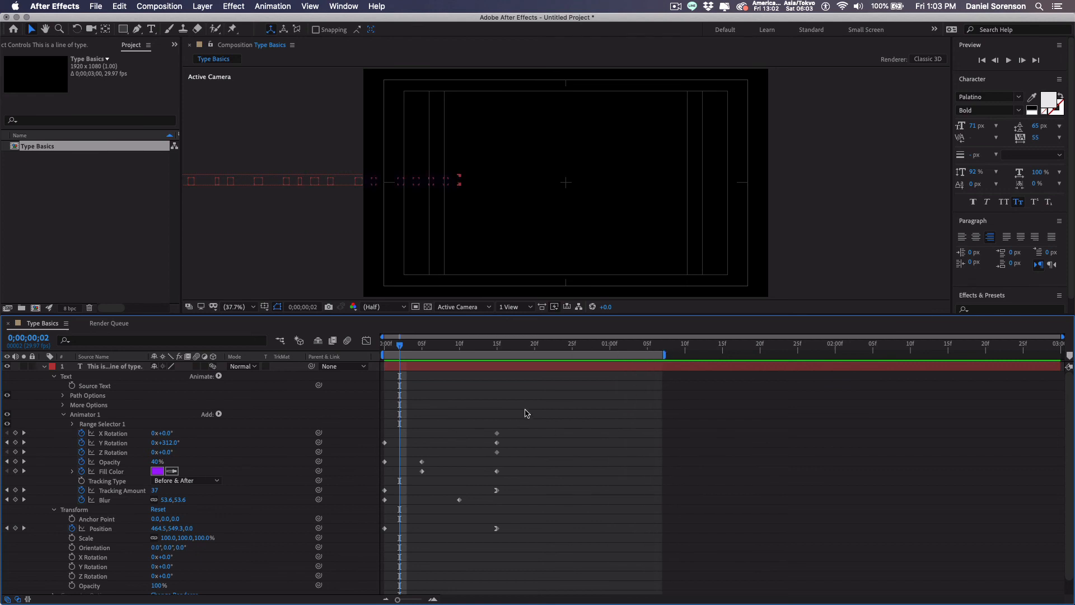
{"action": "left_click_drag", "start_coordinate": [543, 424], "coordinate": [395, 571]}
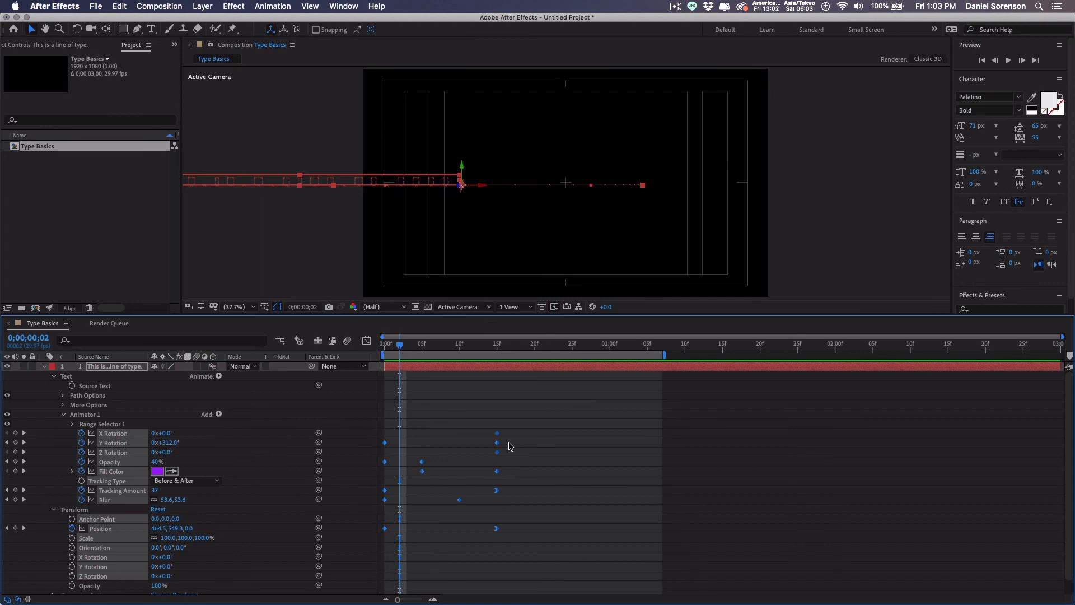
{"action": "left_click_drag", "start_coordinate": [499, 437], "coordinate": [613, 438]}
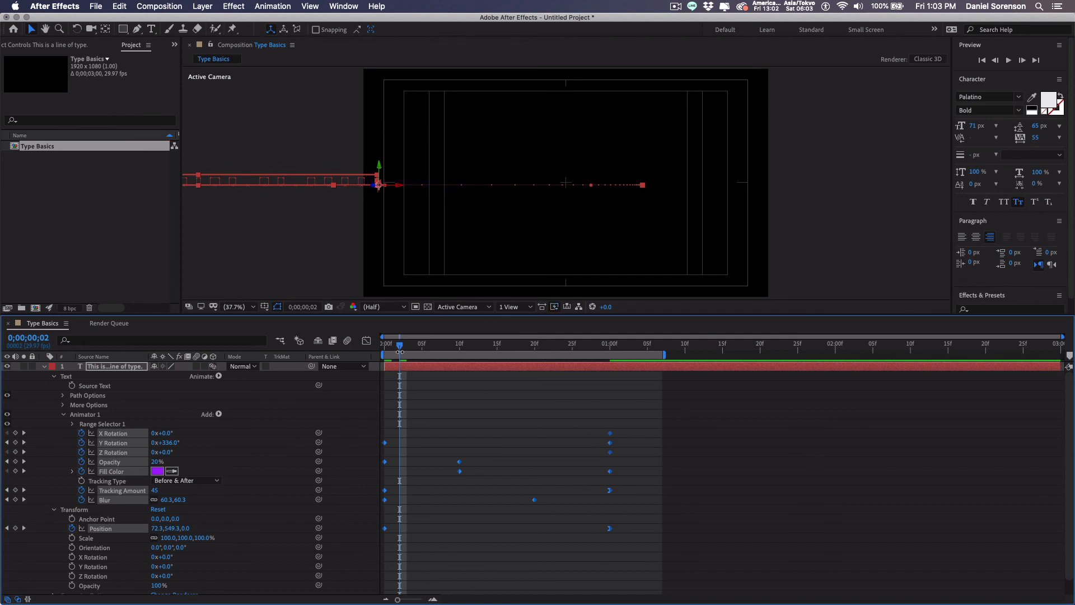
{"action": "left_click_drag", "start_coordinate": [400, 351], "coordinate": [385, 351]}
{"action": "key", "text": "space"}
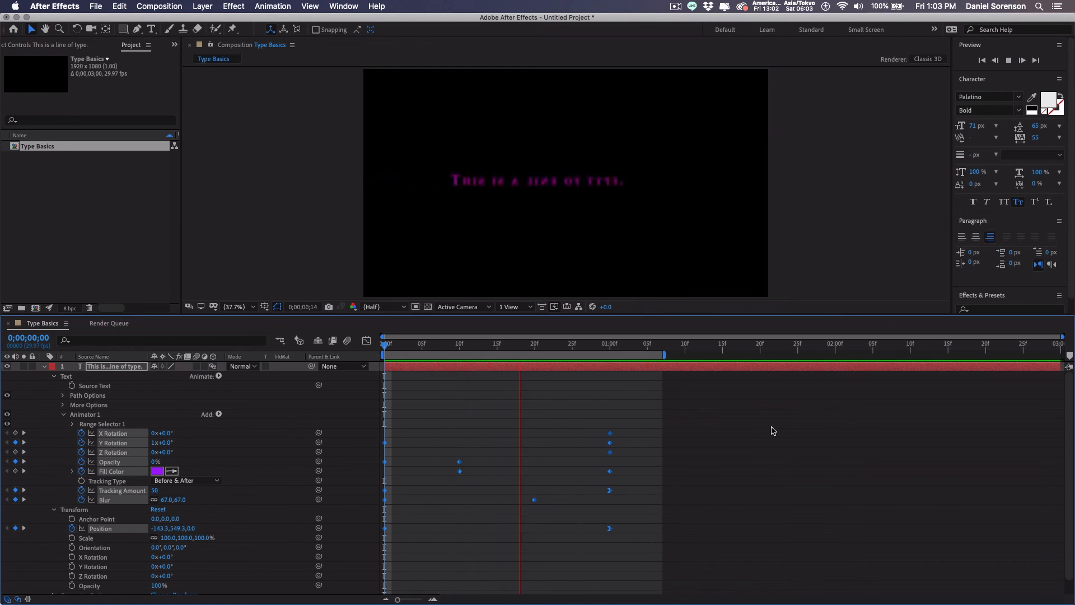
{"action": "key", "text": "space"}
Step: Move the final Fill Color keyframe to 0;00;00;20 and preview the animation from the start
{"action": "left_click", "coordinate": [397, 345]}
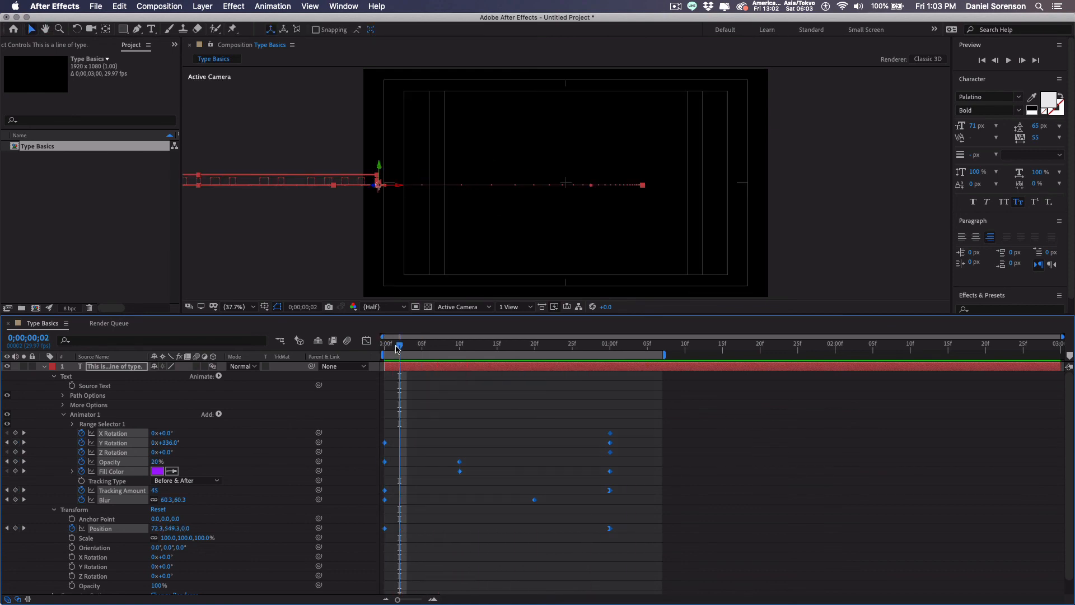
{"action": "left_click_drag", "start_coordinate": [390, 346], "coordinate": [535, 388]}
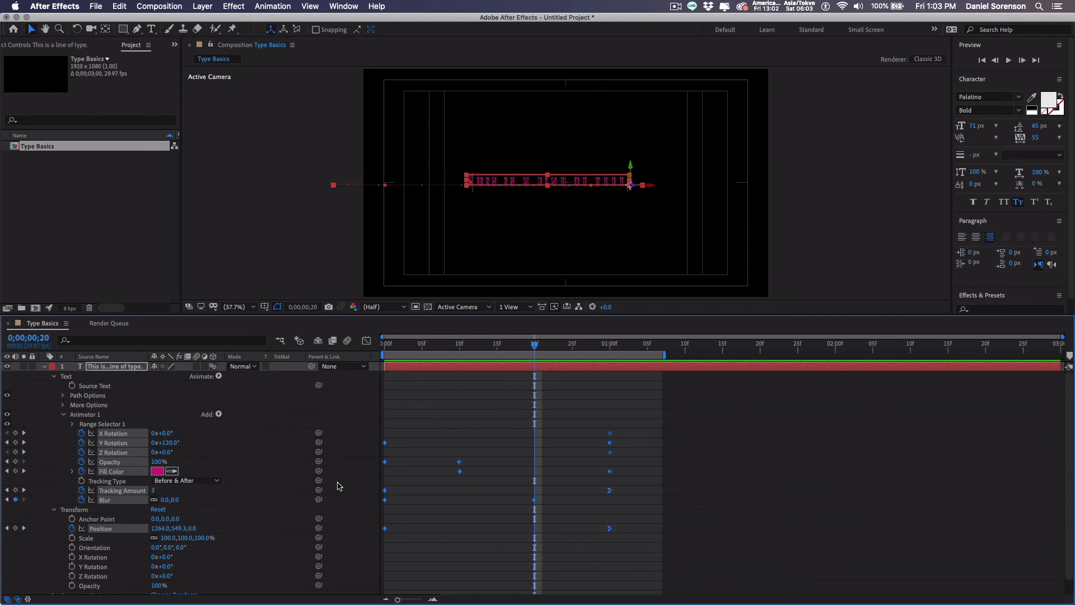
{"action": "left_click", "coordinate": [287, 464]}
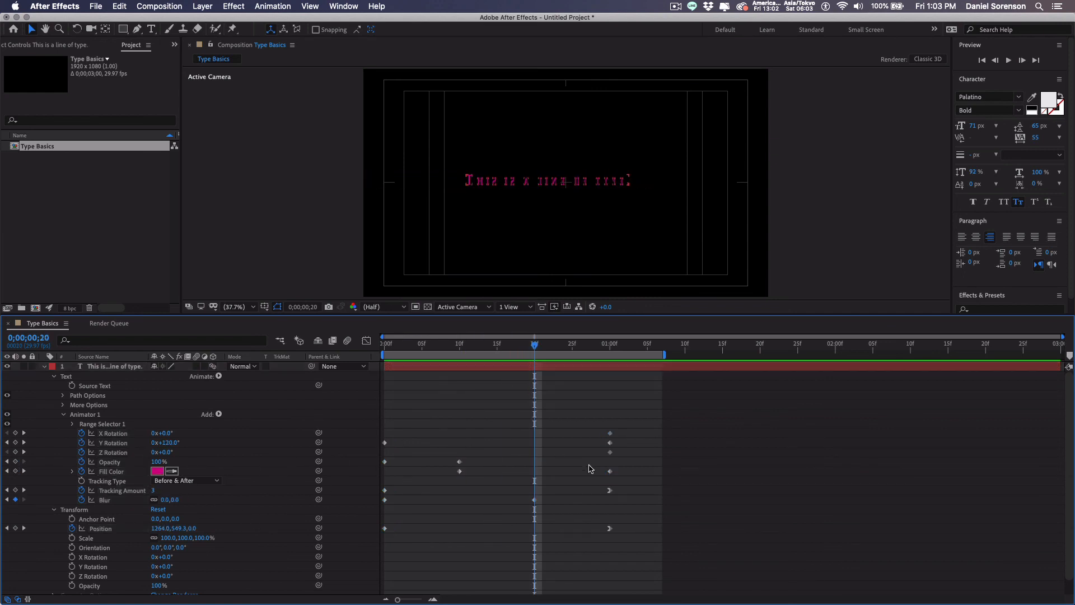
{"action": "left_click_drag", "start_coordinate": [610, 471], "coordinate": [535, 471]}
{"action": "mouse_move", "coordinate": [394, 348]}
{"action": "left_mouse_down"}
{"action": "mouse_move", "coordinate": [616, 363]}
{"action": "mouse_move", "coordinate": [385, 360]}
{"action": "left_mouse_up"}
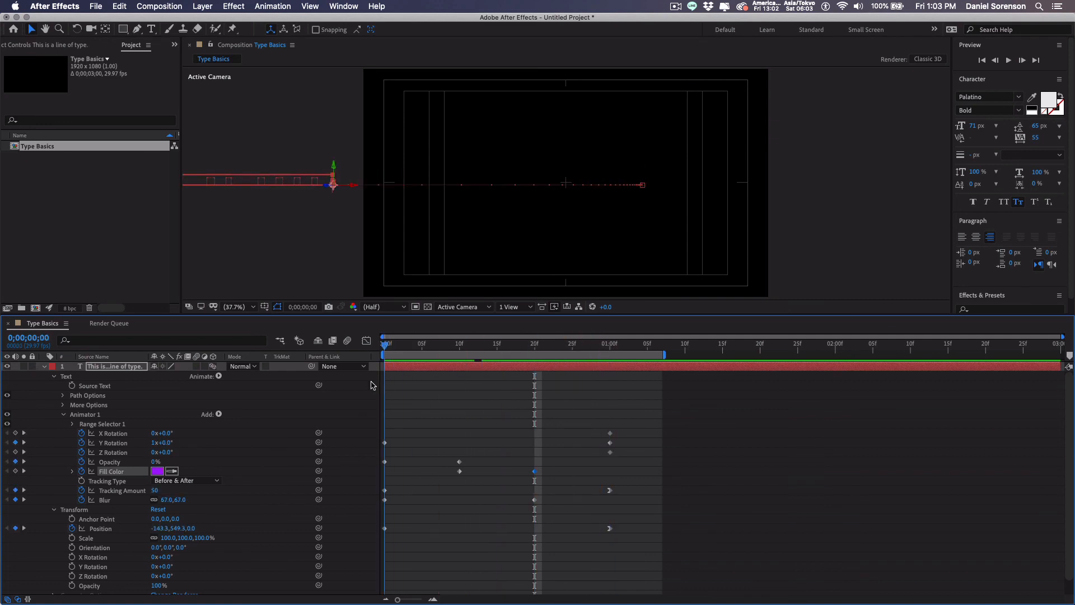
{"action": "left_click", "coordinate": [741, 453]}
{"action": "key", "text": "space"}
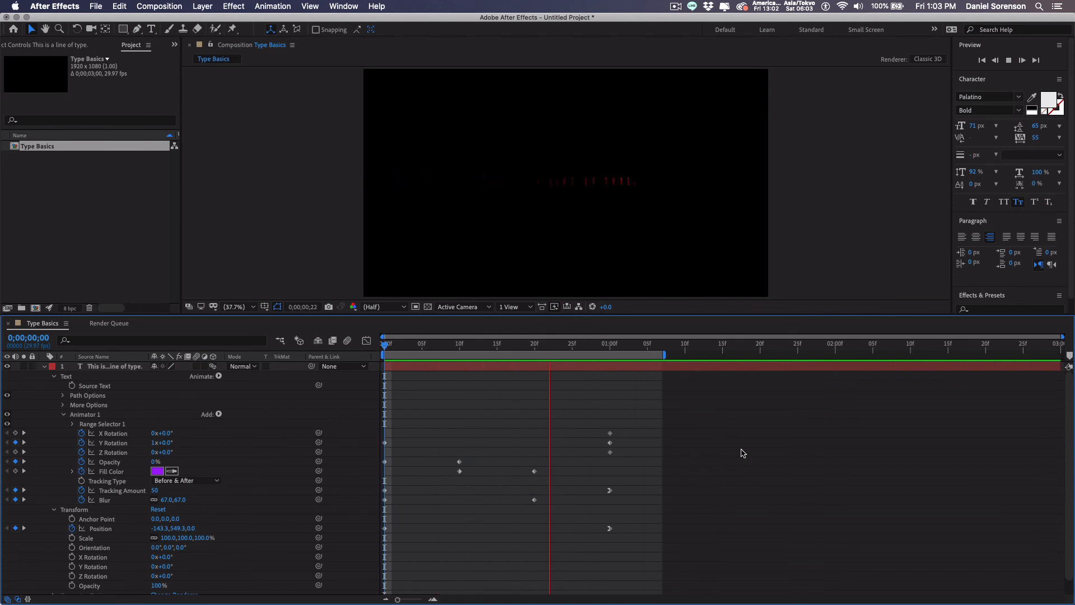
{"action": "key", "text": "space"}
Step: Scrub through the animation, move the final Y Rotation keyframe to 0;00;00;20 and preview the result
{"action": "left_click_drag", "start_coordinate": [414, 349], "coordinate": [536, 349]}
{"action": "left_click_drag", "start_coordinate": [542, 348], "coordinate": [463, 405]}
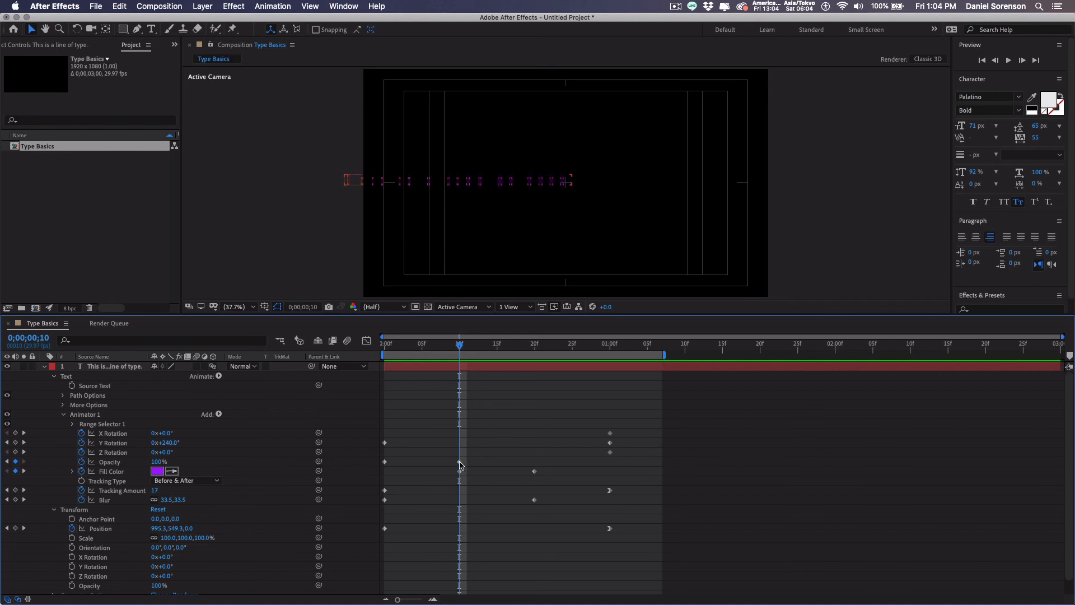
{"action": "mouse_move", "coordinate": [460, 465]}
{"action": "left_mouse_down"}
{"action": "mouse_move", "coordinate": [422, 467]}
{"action": "mouse_move", "coordinate": [459, 466]}
{"action": "left_mouse_up"}
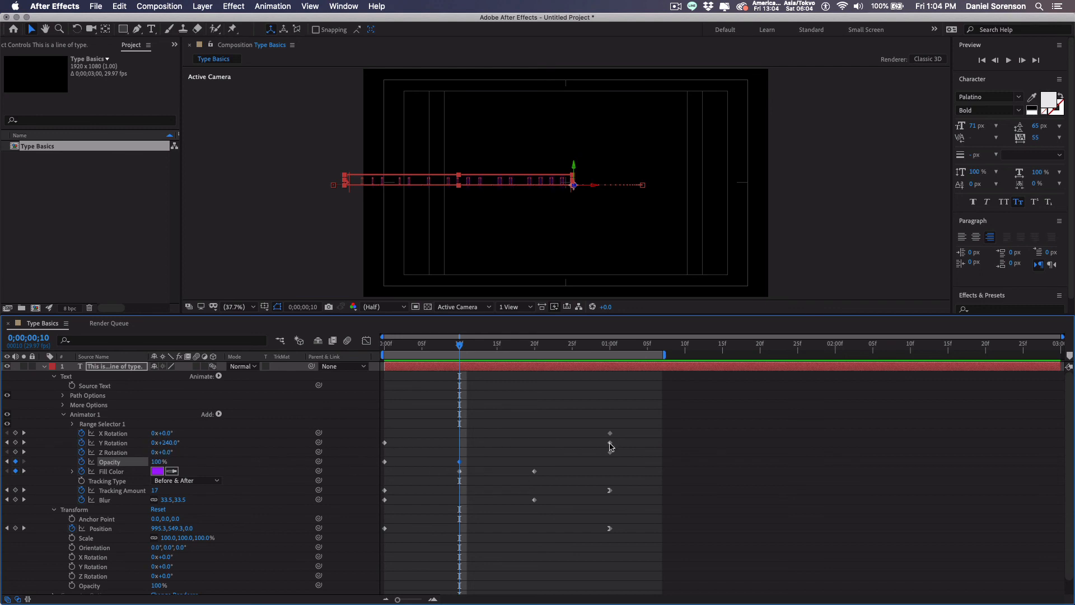
{"action": "left_click_drag", "start_coordinate": [610, 447], "coordinate": [534, 449]}
{"action": "key", "text": "space"}
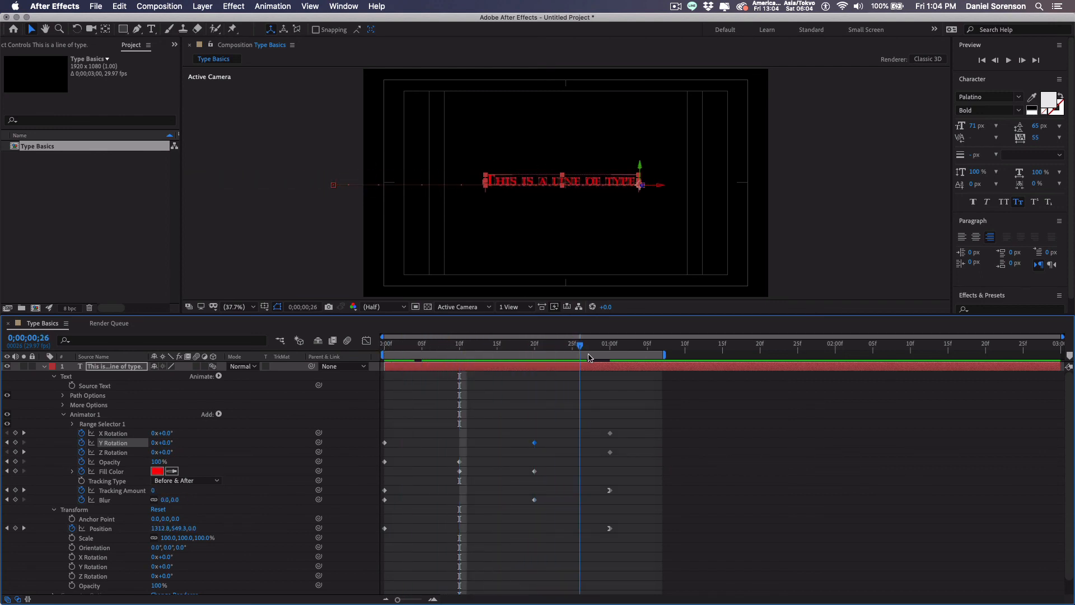
{"action": "left_click", "coordinate": [704, 397]}
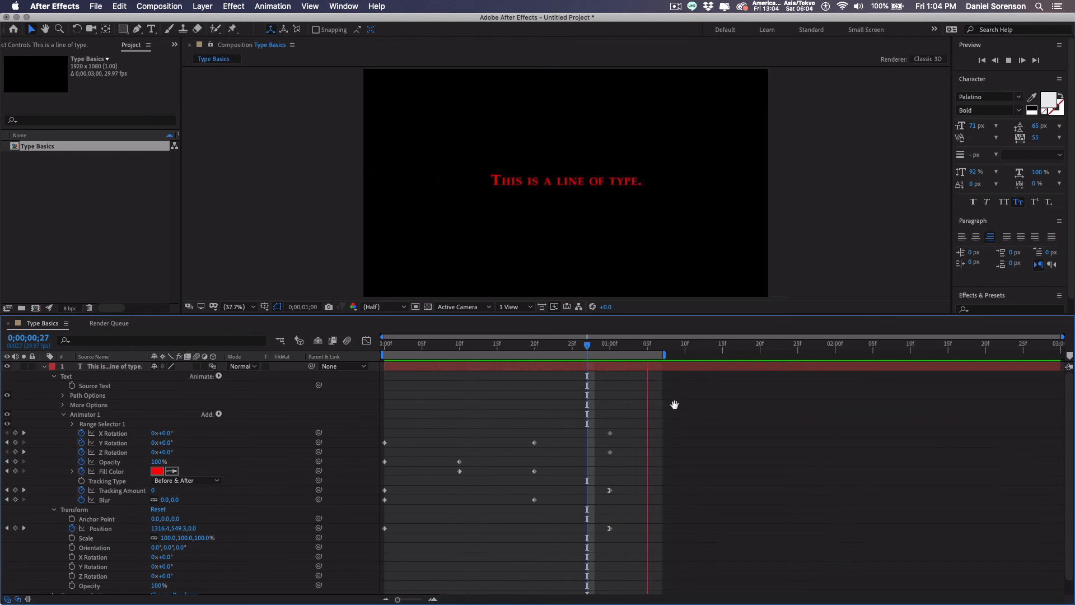
{"action": "key", "text": "space"}
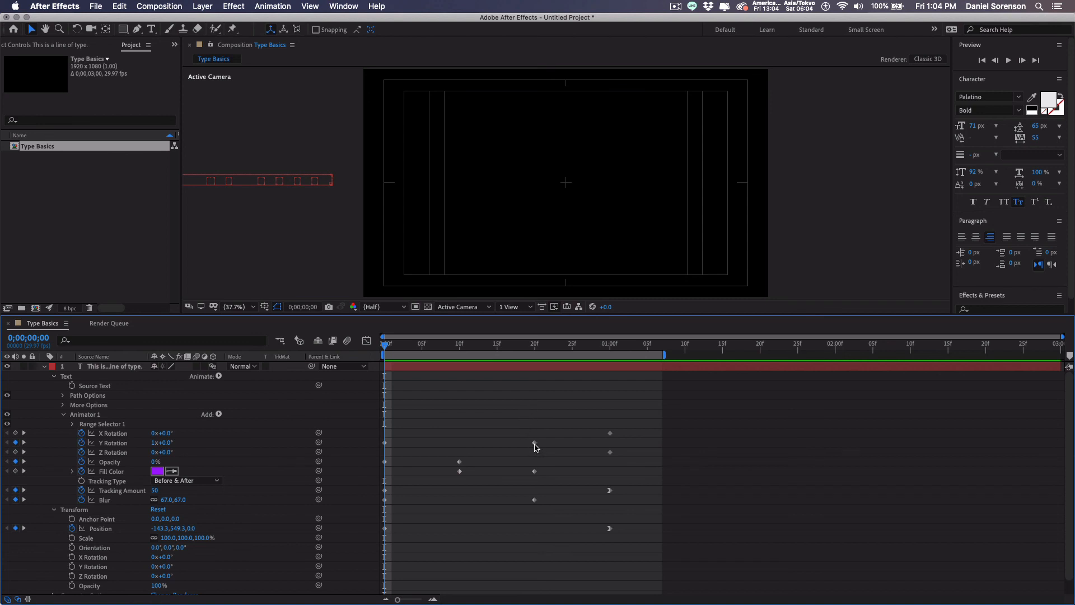
Step: Move the final Y Rotation keyframe to 0;00;00;10 and preview the animation from the start
{"action": "mouse_move", "coordinate": [536, 446]}
{"action": "left_click_drag", "start_coordinate": [535, 447], "coordinate": [467, 449]}
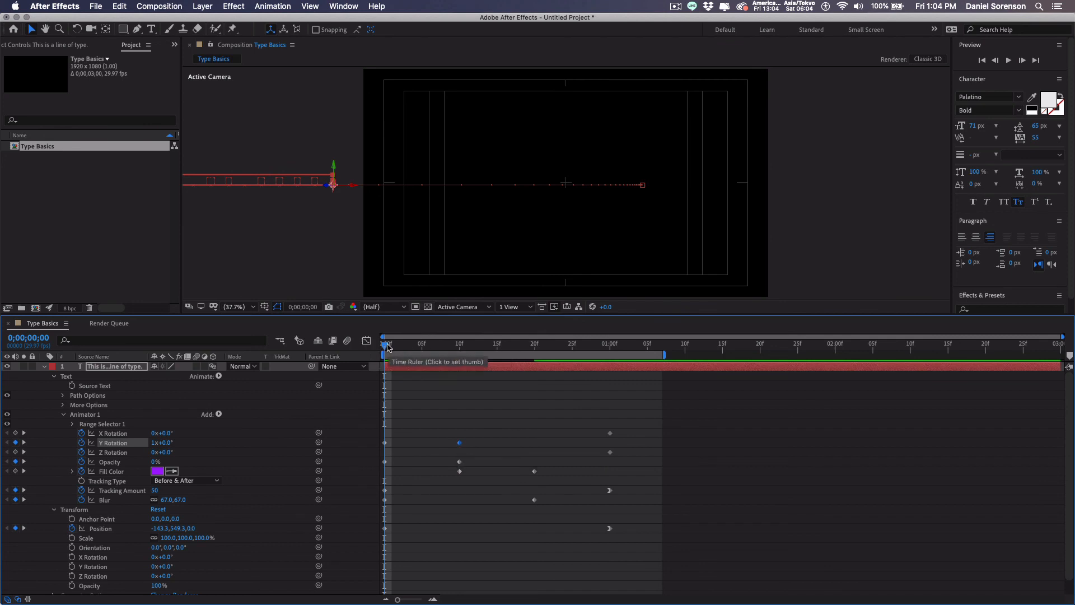
{"action": "key", "text": "space"}
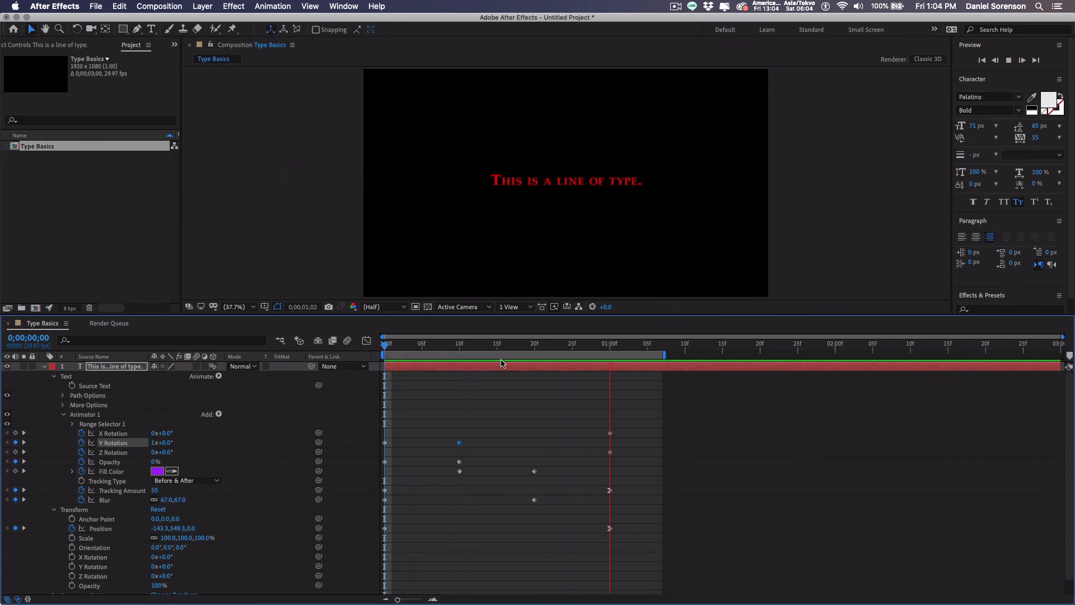
{"action": "key", "text": "space"}
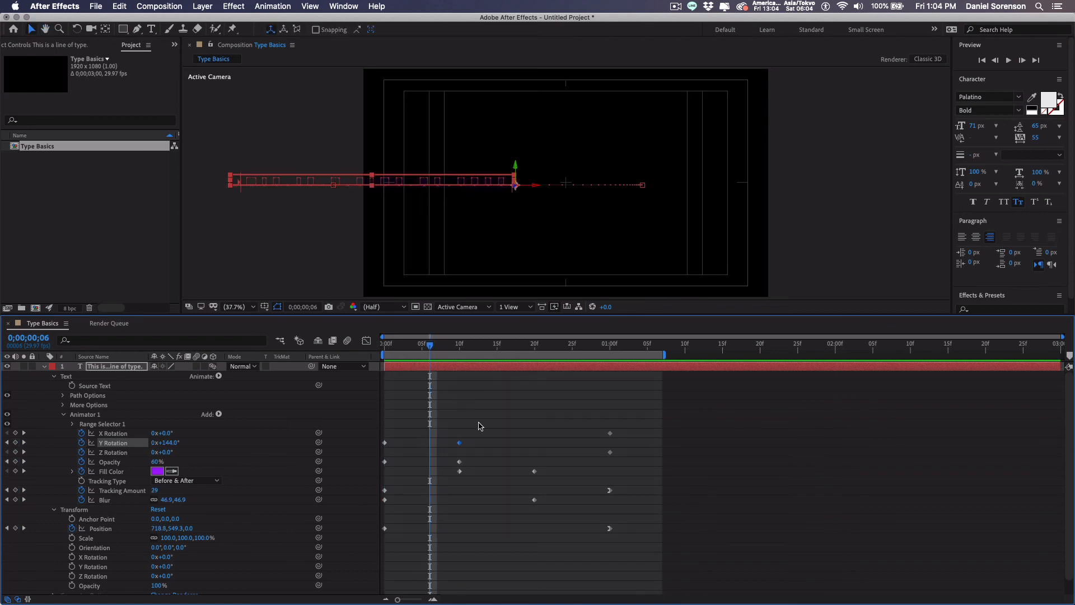
Step: Delete both Y Rotation keyframes from Animator 1 and play the animation from the start
{"action": "left_click_drag", "start_coordinate": [480, 435], "coordinate": [381, 446]}
{"action": "key", "text": "Delete"}
{"action": "left_click", "coordinate": [390, 347]}
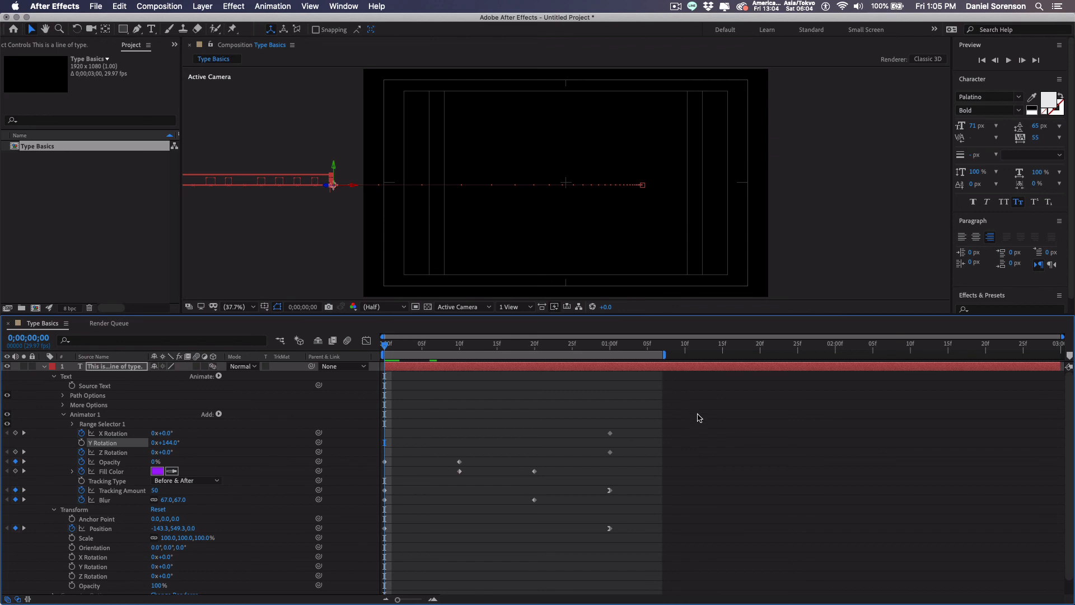
{"action": "key", "text": "space"}
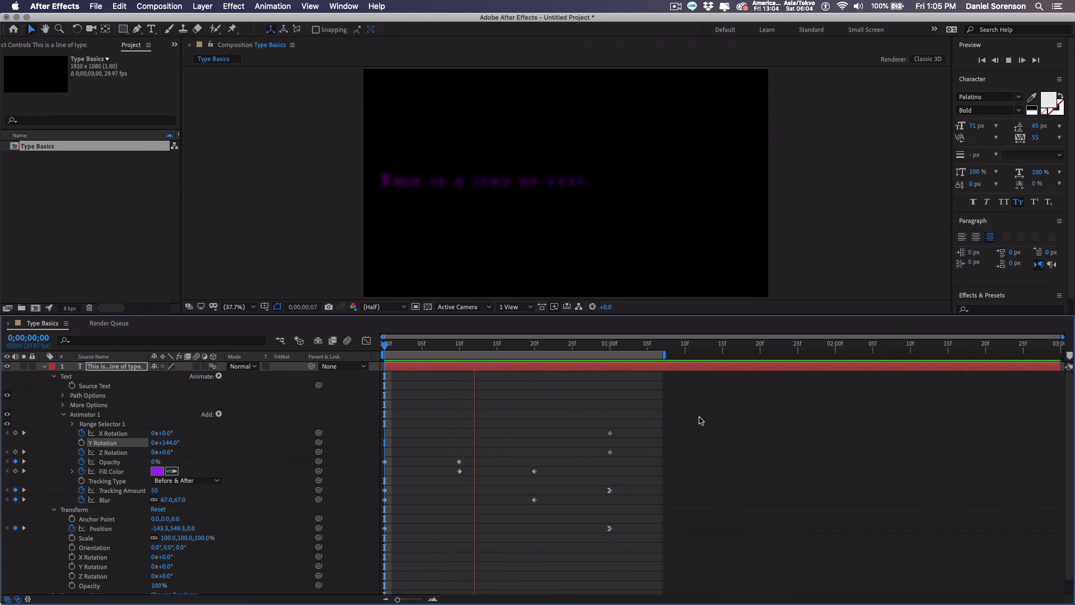
{"action": "key", "text": "space"}
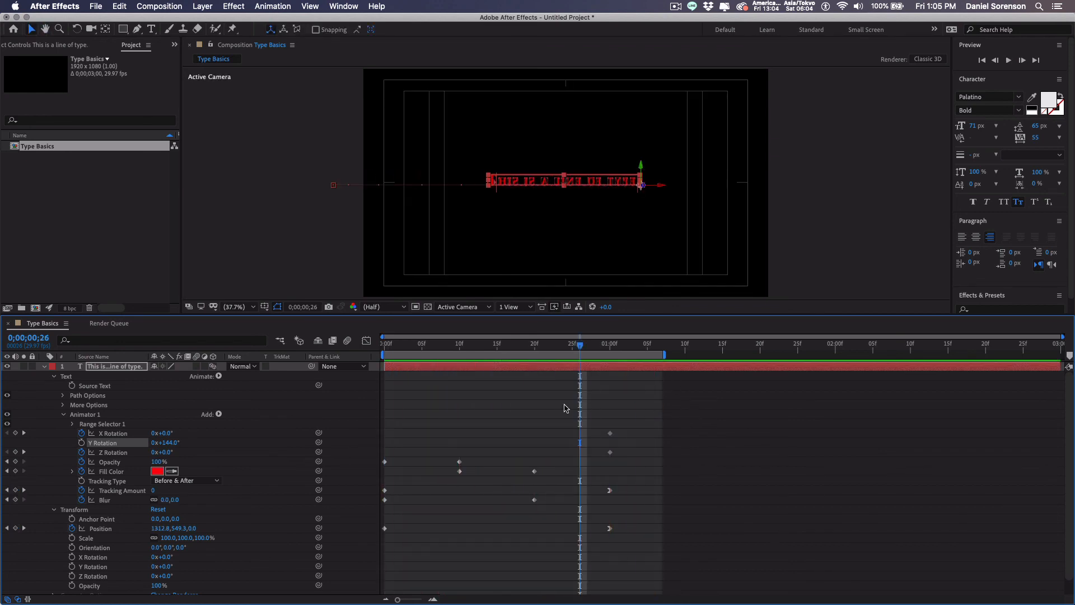
Step: Set Animator 1's Y Rotation to 0° at 0;00;00;00 and preview the animation
{"action": "left_click", "coordinate": [390, 350]}
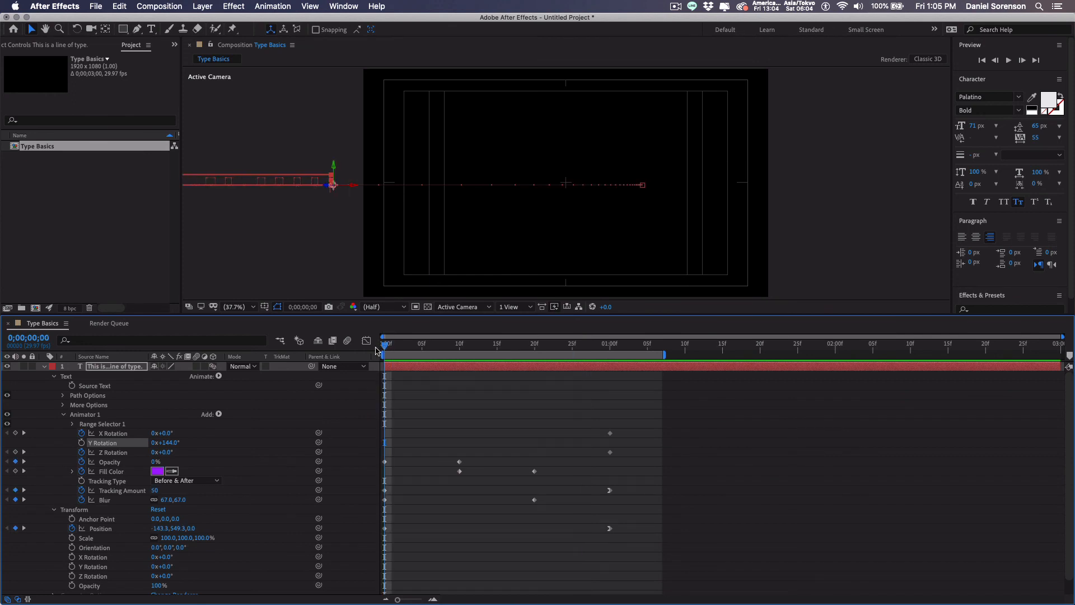
{"action": "left_click", "coordinate": [171, 443]}
{"action": "type", "text": "0"}
{"action": "key", "text": "Return"}
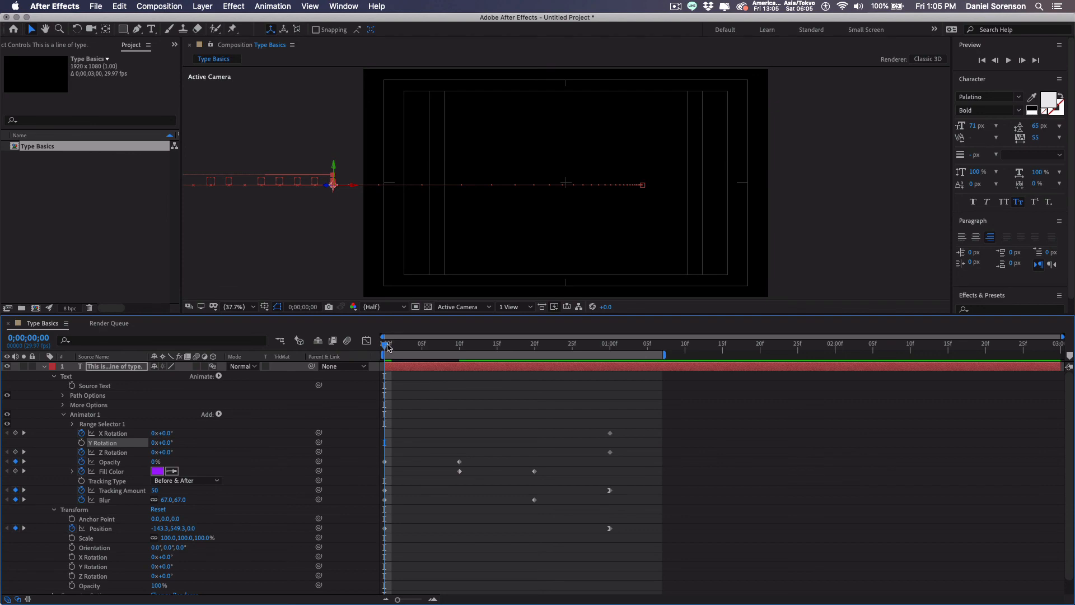
{"action": "key", "text": "space"}
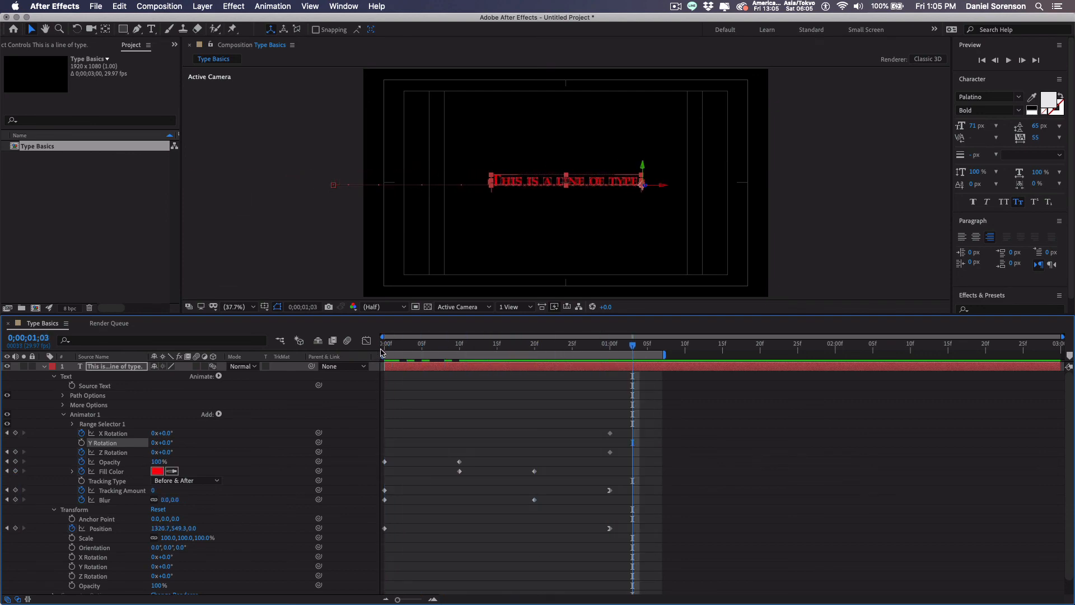